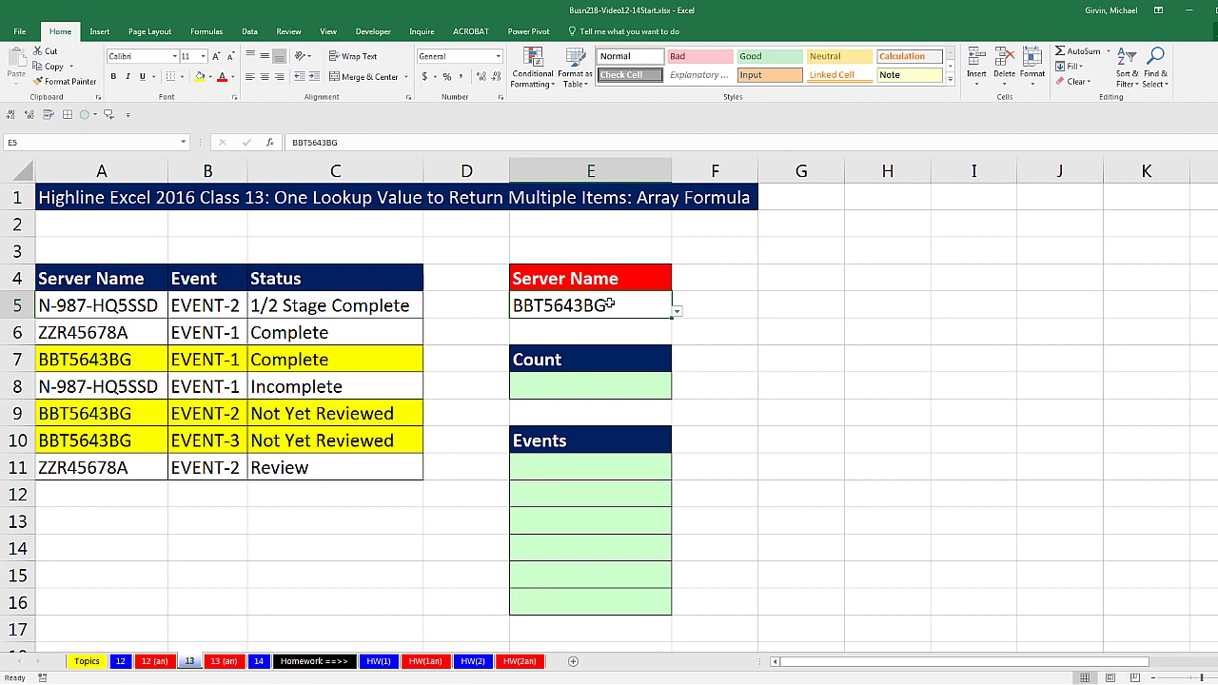
# Examine the Server Name entries matching BBT5643BG and the Event values in the same rows of the table.
pyautogui.moveTo(149, 303); pyautogui.dragTo(157, 465)
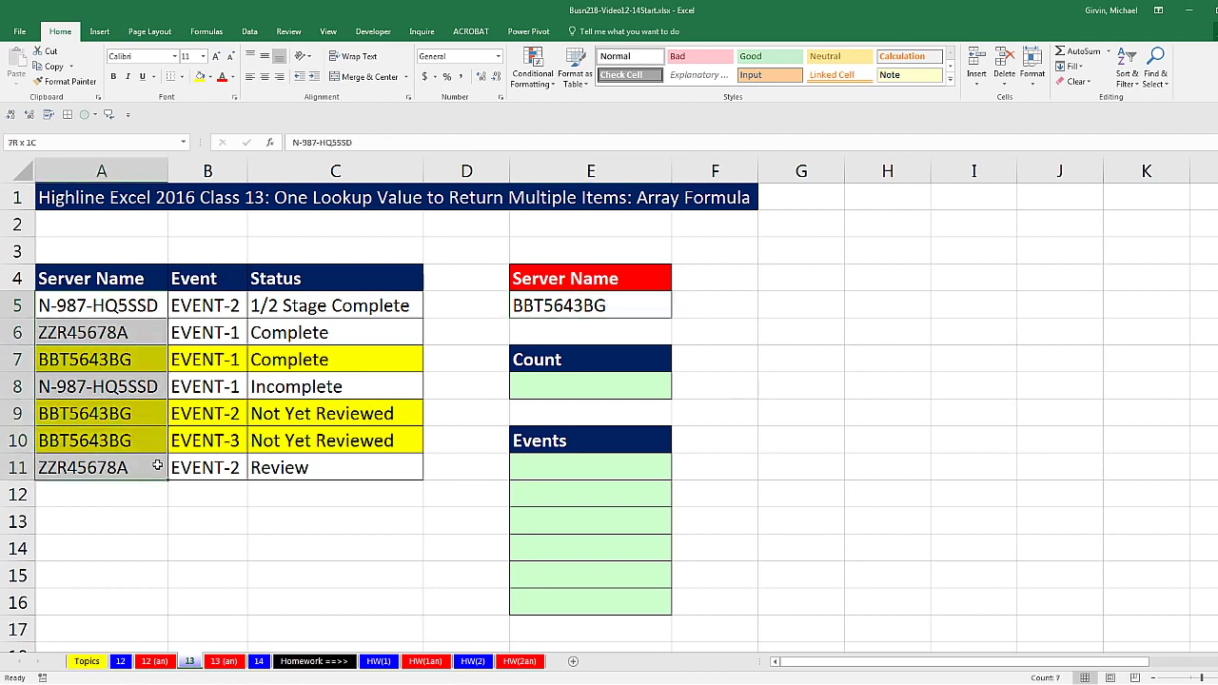
pyautogui.click(131, 359)
pyautogui.keyDown('ctrl'); pyautogui.click(126, 411); pyautogui.keyUp('ctrl')
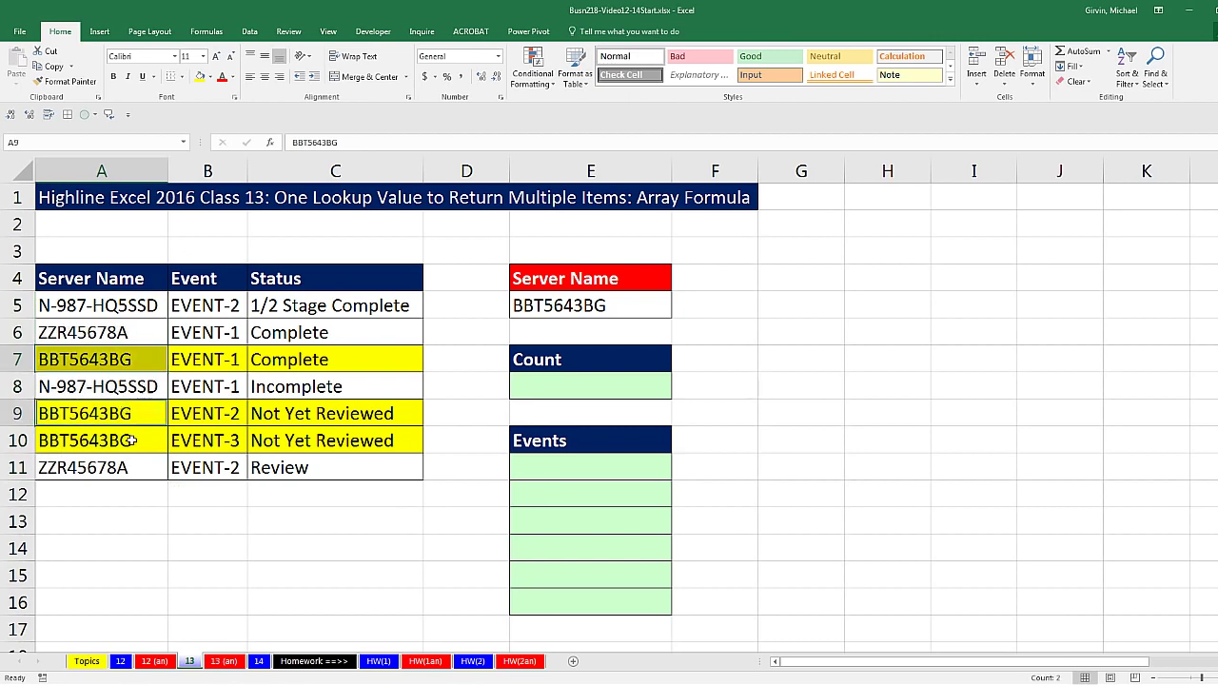
pyautogui.keyDown('ctrl'); pyautogui.click(130, 441); pyautogui.keyUp('ctrl')
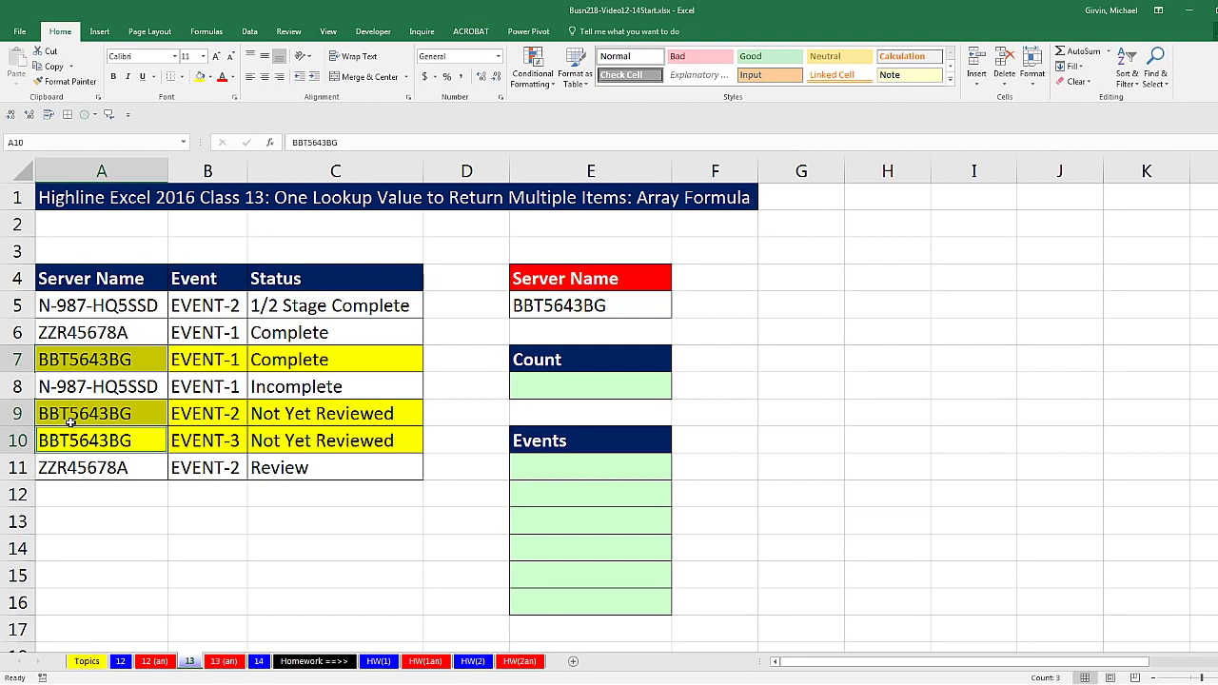
pyautogui.click(209, 360)
pyautogui.keyDown('ctrl'); pyautogui.click(218, 417); pyautogui.keyUp('ctrl')
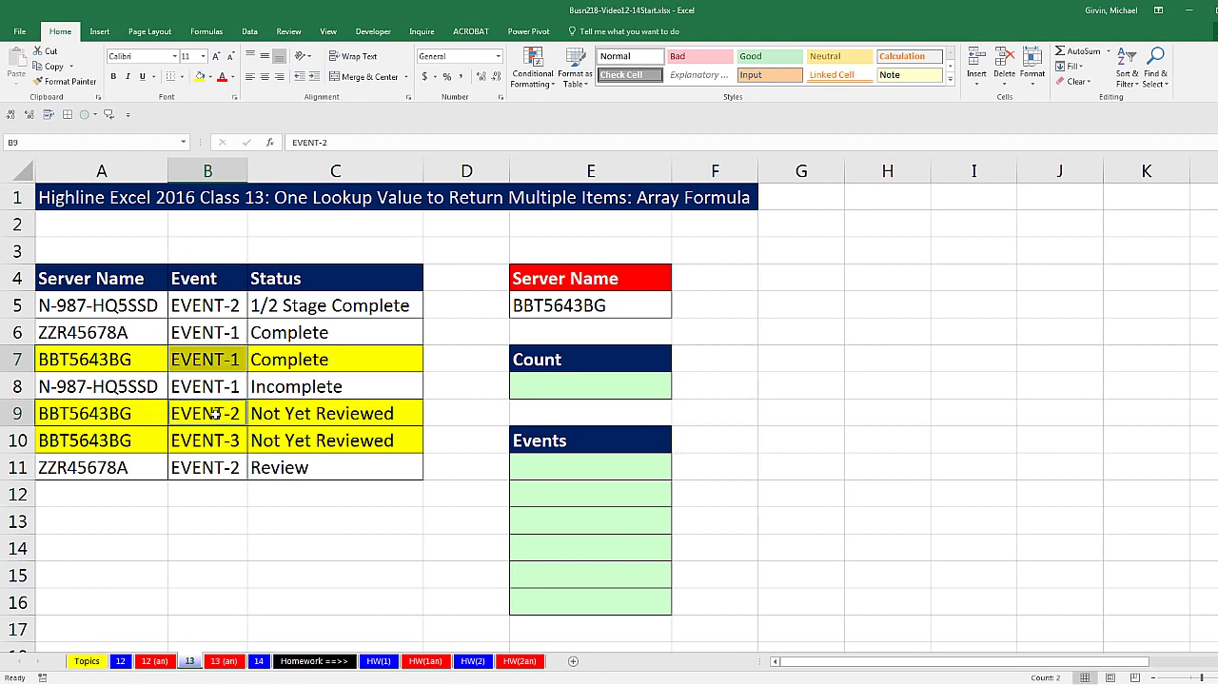
pyautogui.keyDown('ctrl'); pyautogui.click(220, 447); pyautogui.keyUp('ctrl')
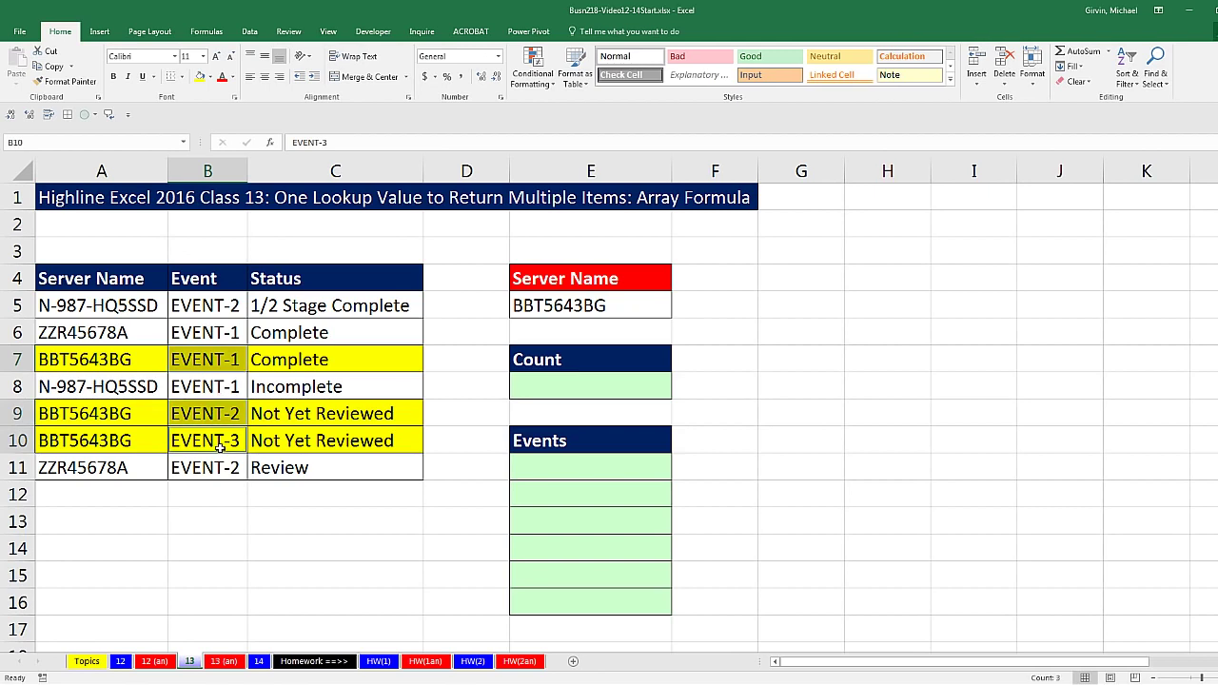
# Switch the lookup server name in E5 to ZZR45678A and back to BBT5643BG.
pyautogui.click(622, 304)
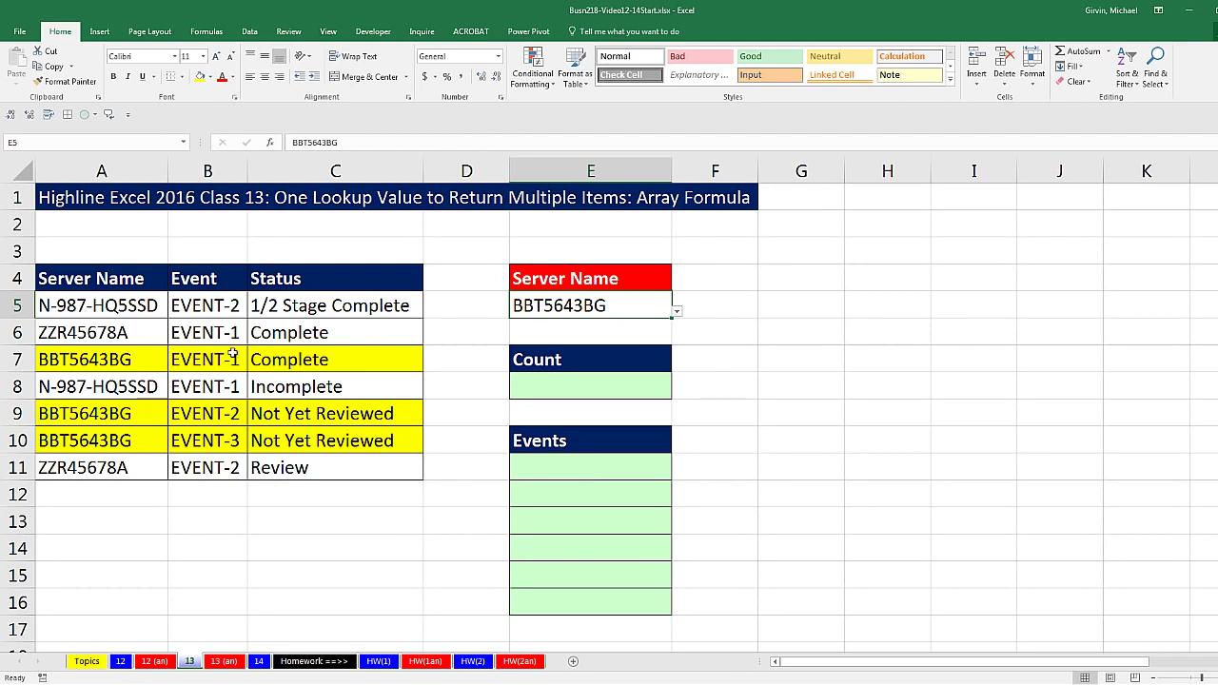
pyautogui.click(678, 313)
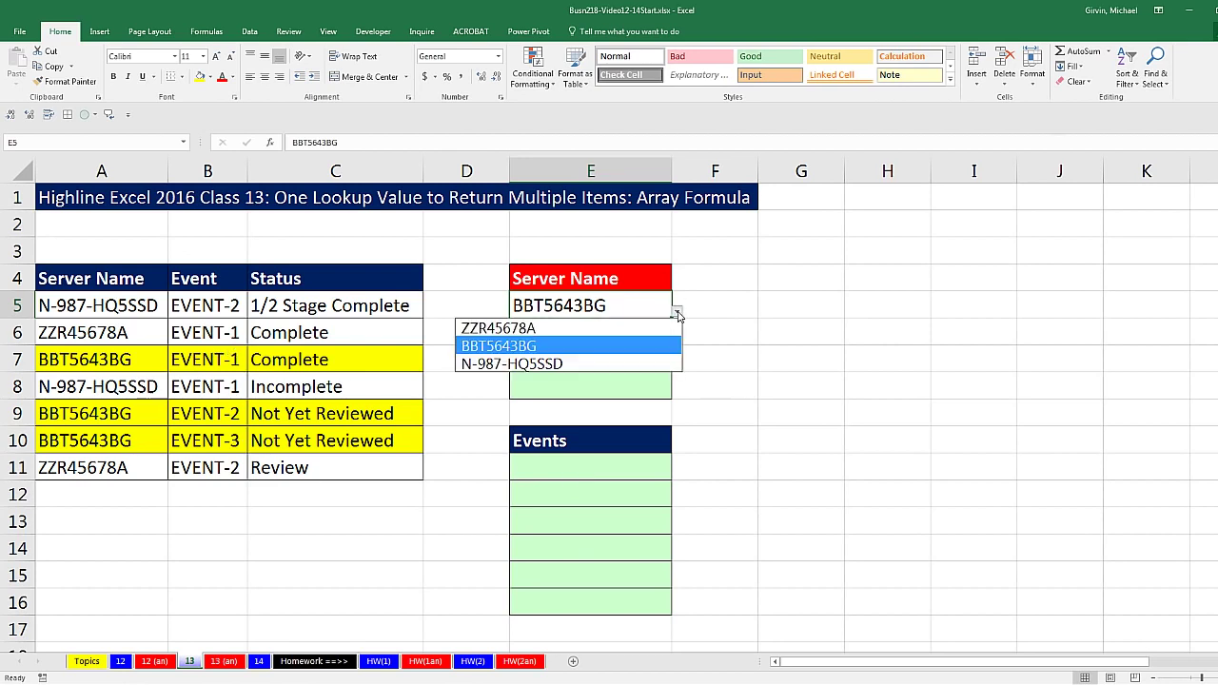
pyautogui.click(656, 327)
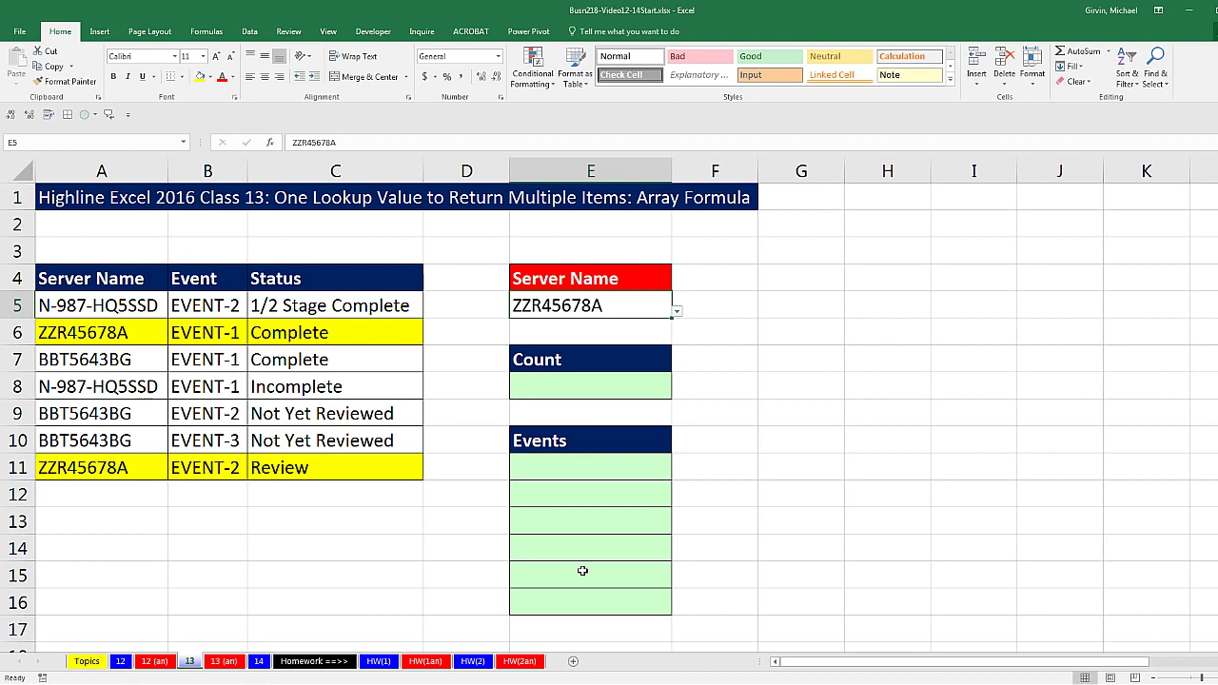
pyautogui.click(676, 312)
pyautogui.click(650, 345)
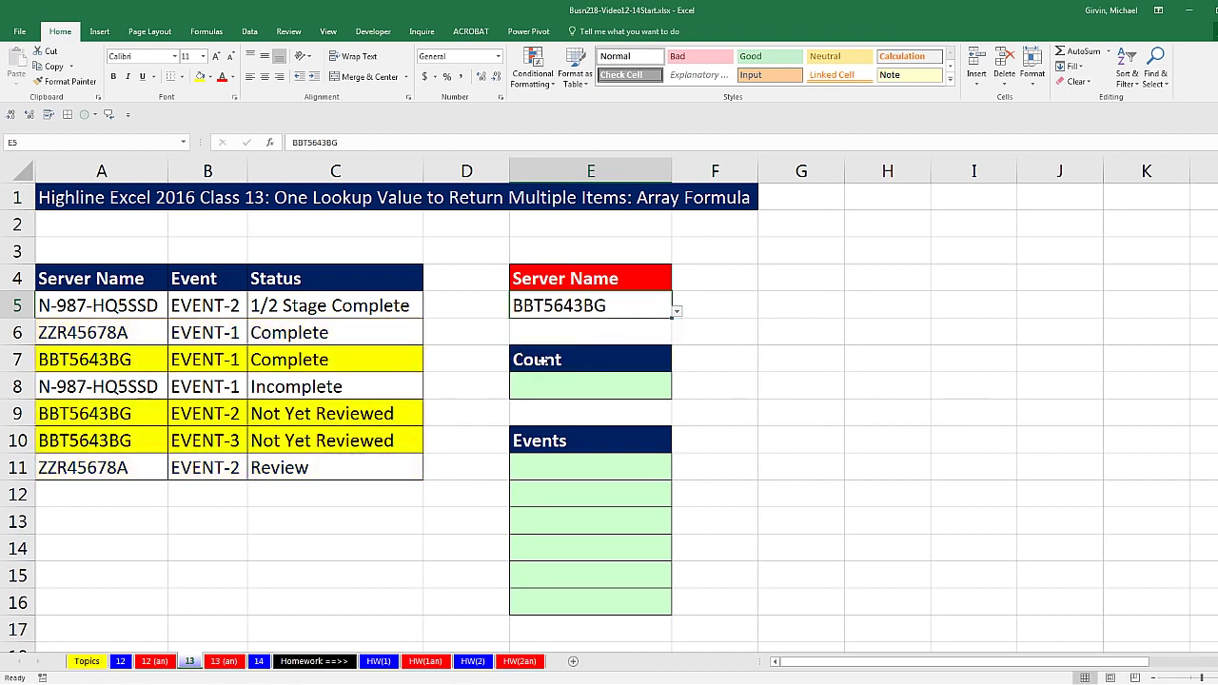
# Review the events in B7, B9 and B10, their server names in column A, and the first Events output cell.
pyautogui.click(209, 360)
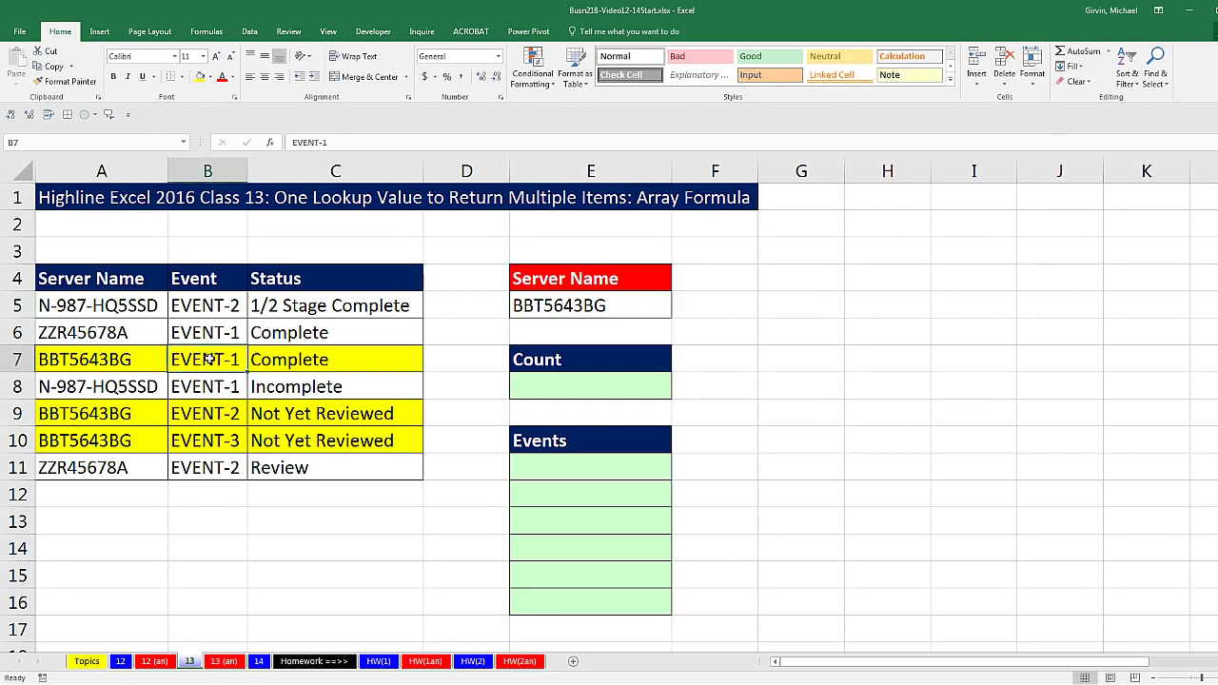
pyautogui.keyDown('ctrl'); pyautogui.click(219, 413); pyautogui.keyUp('ctrl')
pyautogui.keyDown('ctrl'); pyautogui.click(217, 440); pyautogui.keyUp('ctrl')
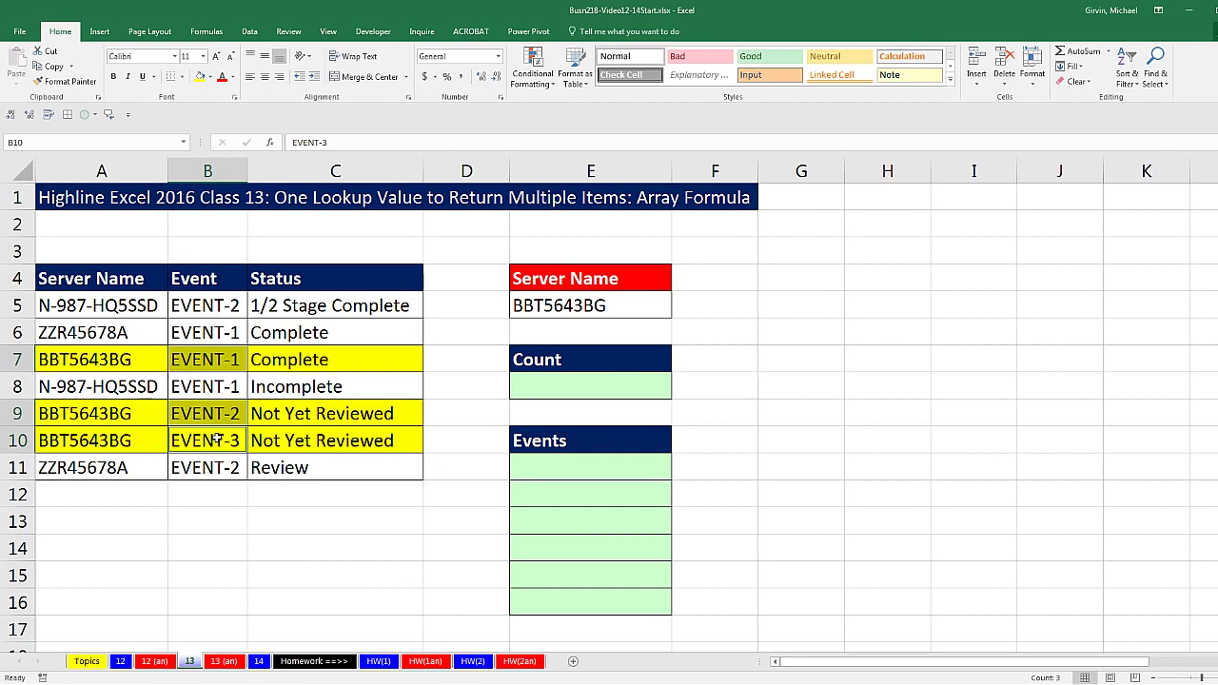
pyautogui.click(144, 367)
pyautogui.keyDown('ctrl'); pyautogui.click(149, 405); pyautogui.keyUp('ctrl')
pyautogui.keyDown('ctrl'); pyautogui.click(147, 439); pyautogui.keyUp('ctrl')
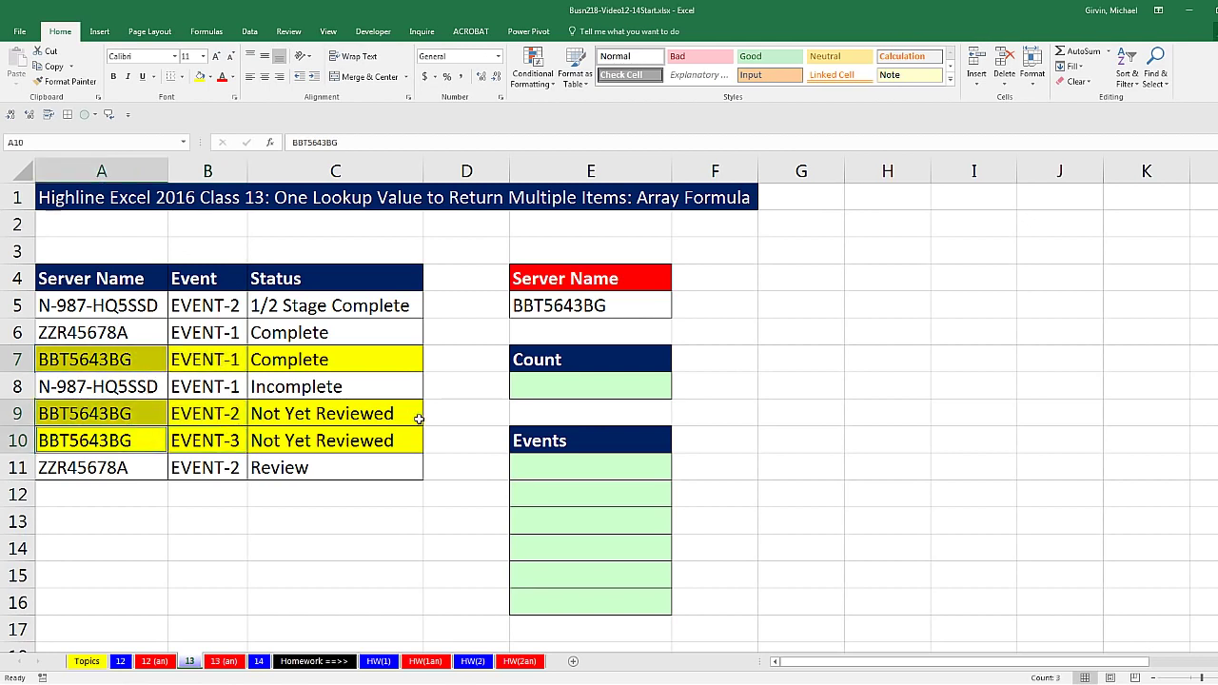
pyautogui.click(524, 456)
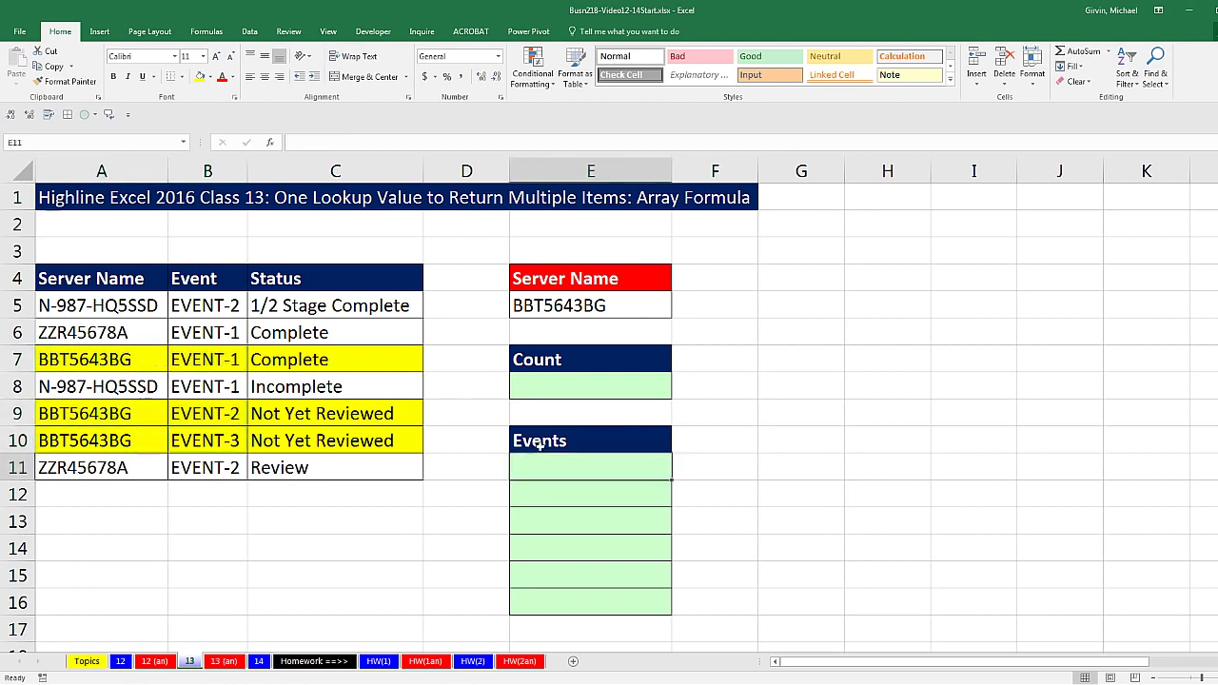
# Enter =COUNTIFS(A5:A11,E5) in E8 to count the records for the chosen server name.
pyautogui.click(543, 389)
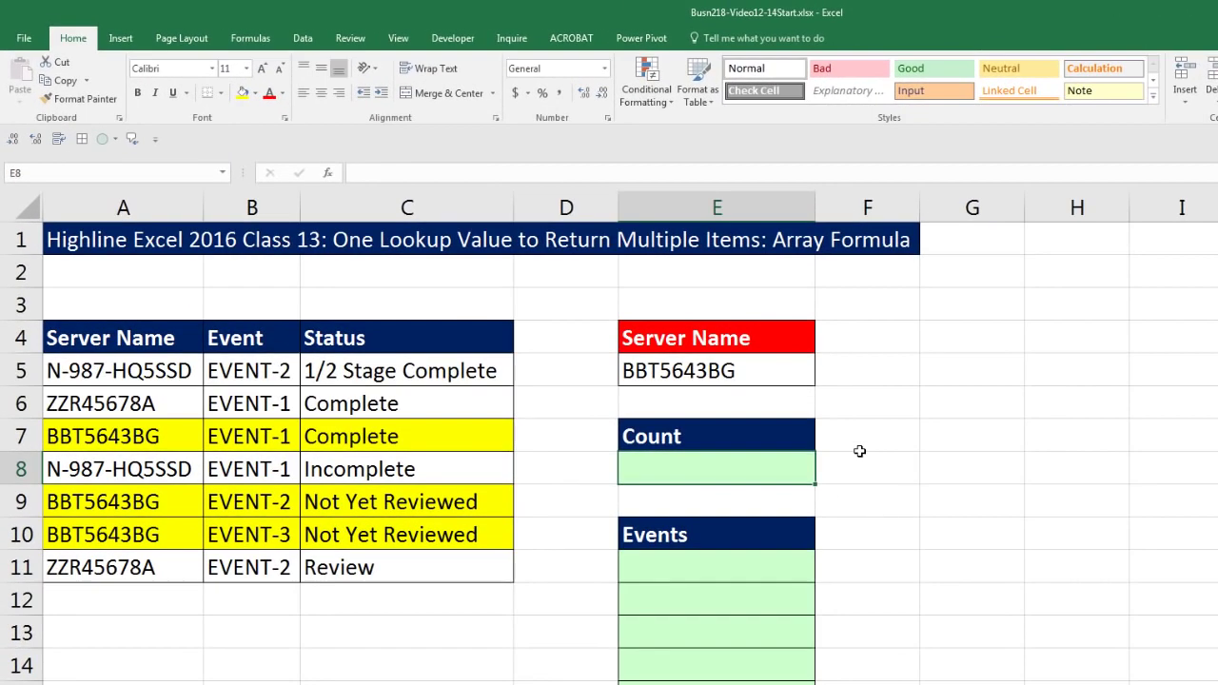
pyautogui.write('=countifs')
pyautogui.press('Tab')
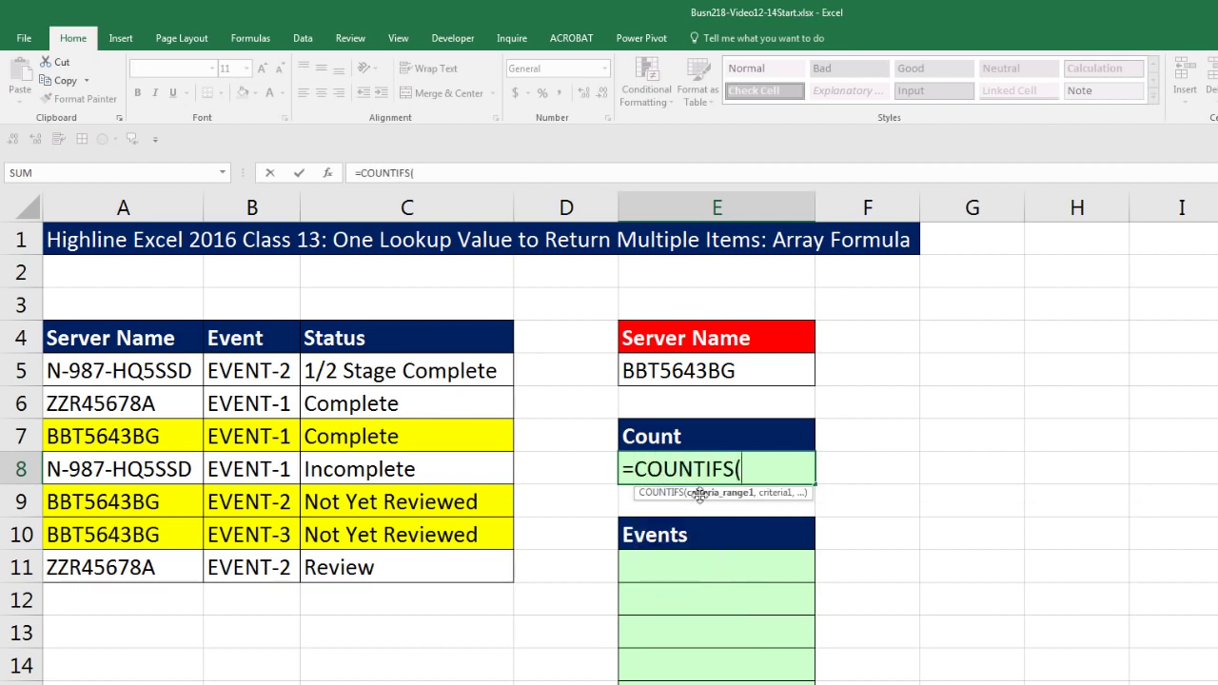
pyautogui.moveTo(157, 373); pyautogui.dragTo(155, 571)
pyautogui.write(',')
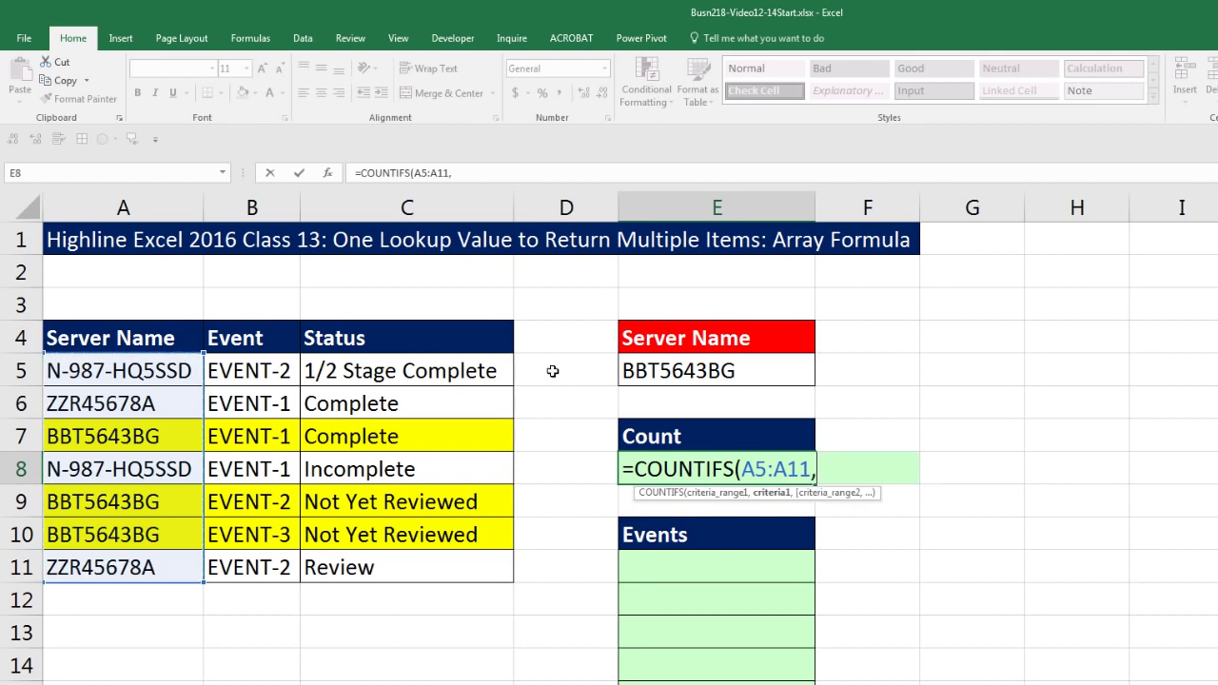
pyautogui.click(726, 373)
pyautogui.hotkey('ctrl', 'Return')
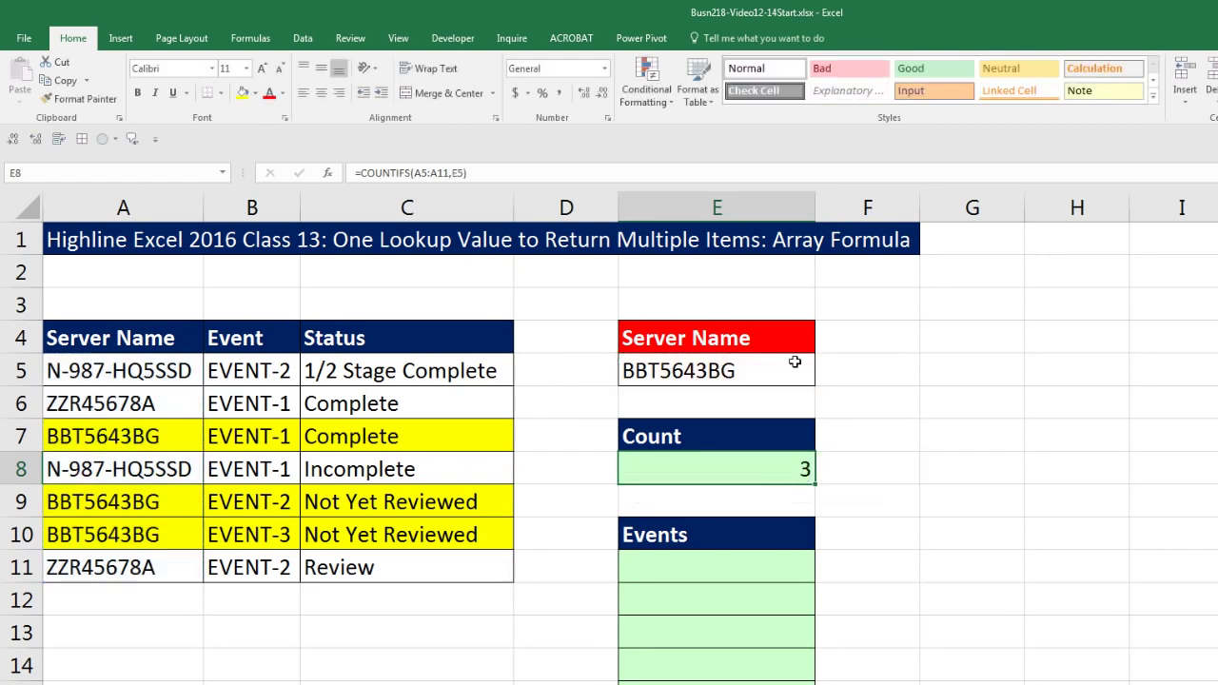
pyautogui.click(714, 571)
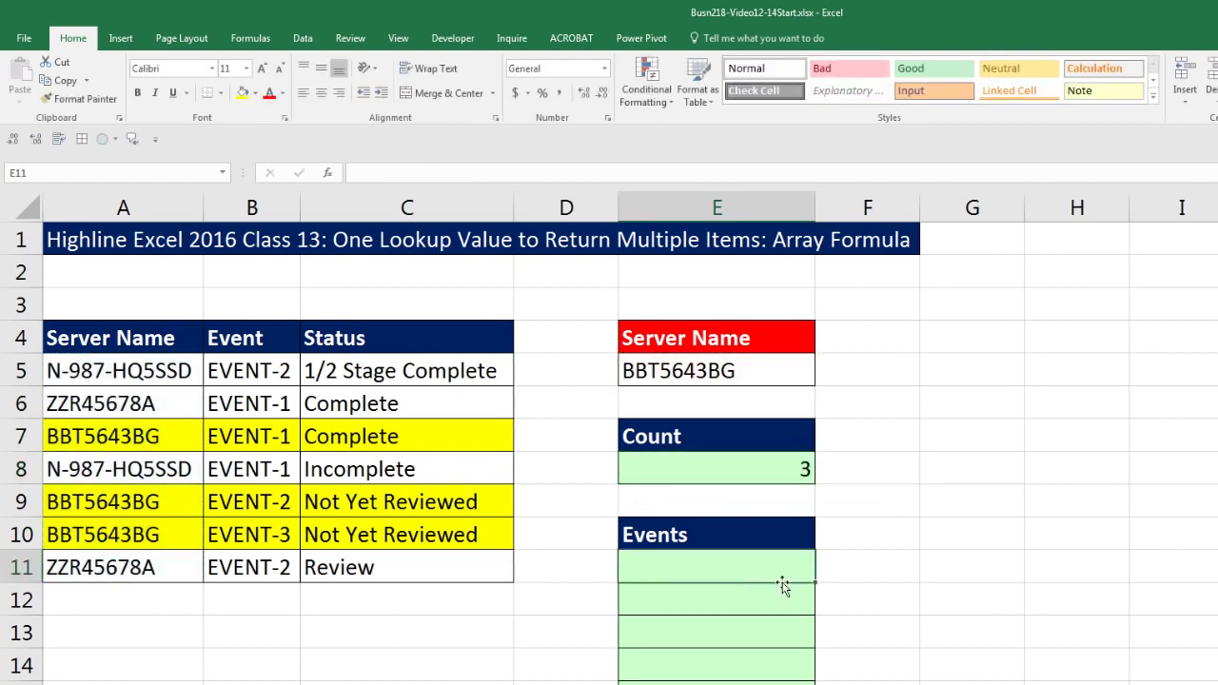
pyautogui.write('=in')
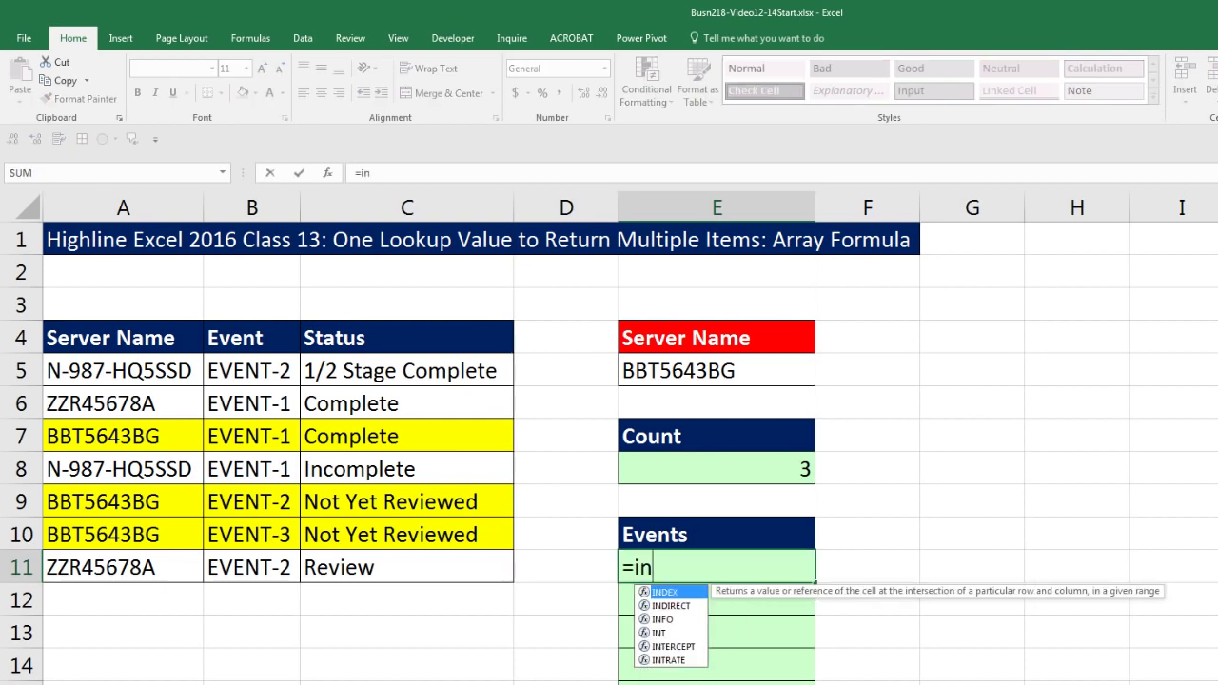
pyautogui.press('Tab')
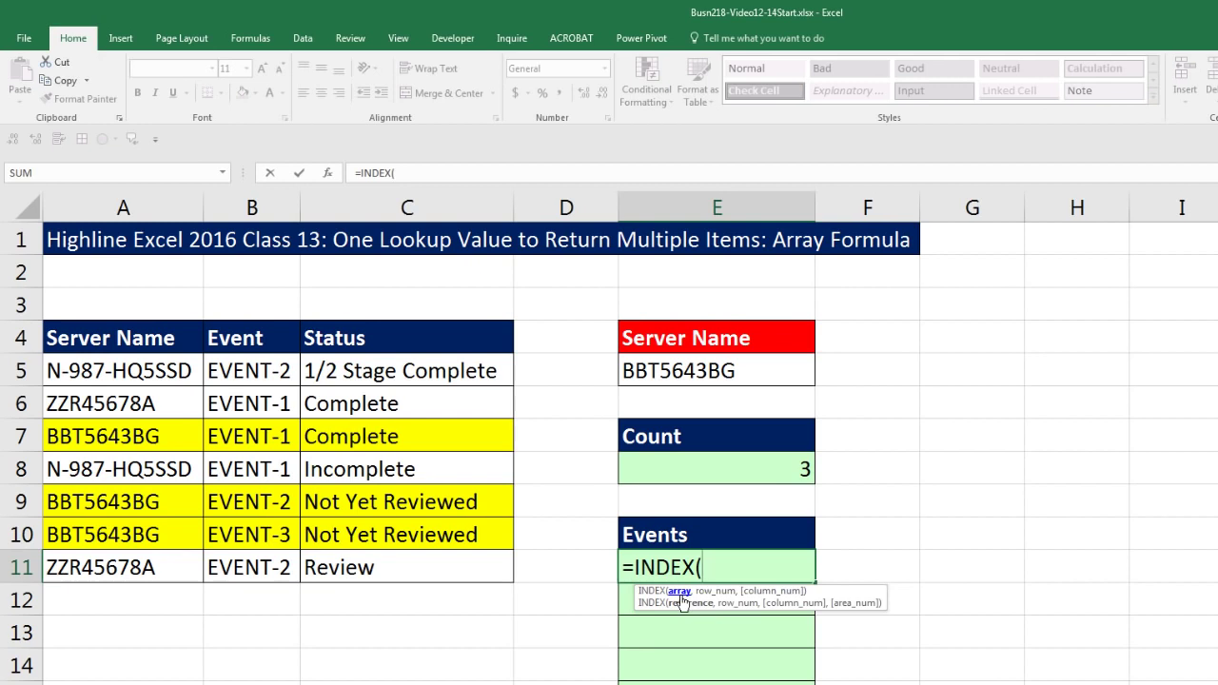
pyautogui.moveTo(174, 362); pyautogui.dragTo(171, 563)
pyautogui.write(',')
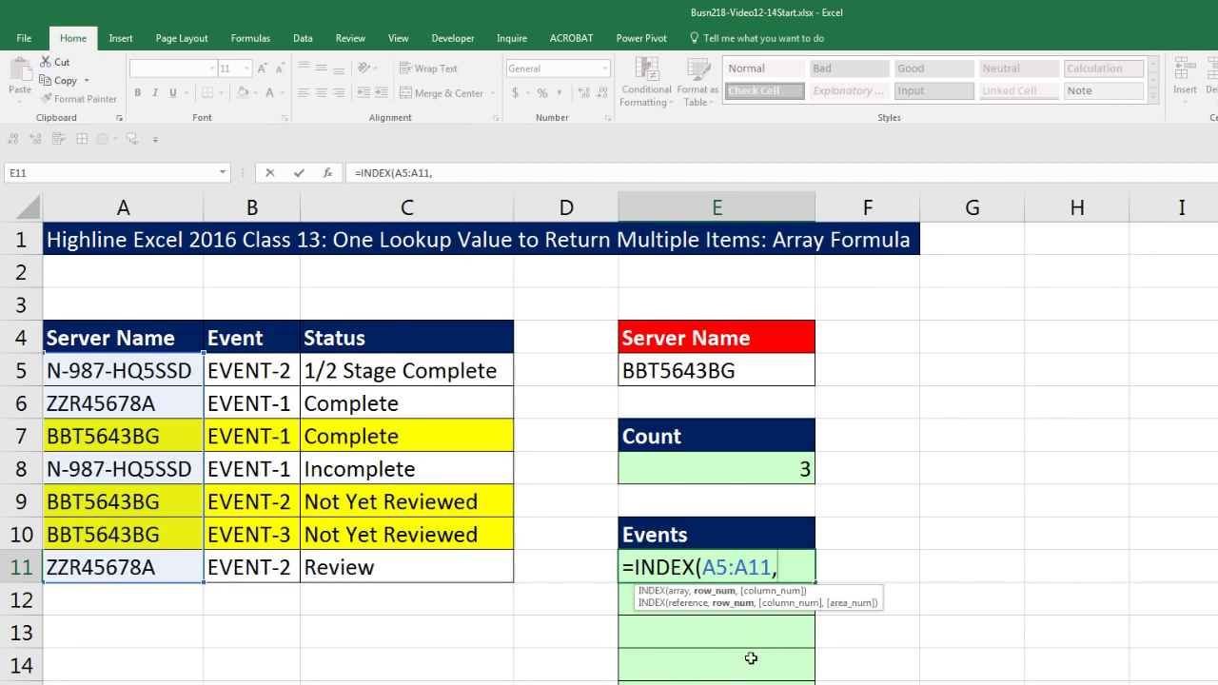
pyautogui.press('Escape')
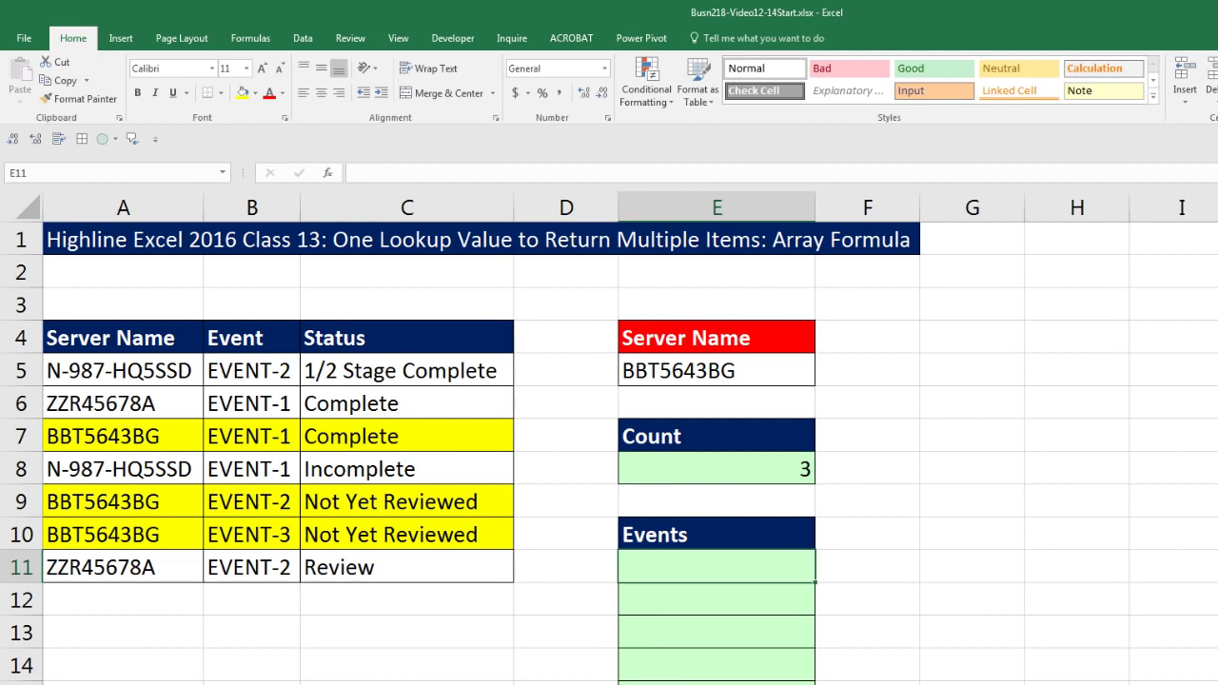
# Start the Events formula in E11 with =(ROW($A$5:$A$11), using an absolute reference to the server name range.
pyautogui.write('=(')
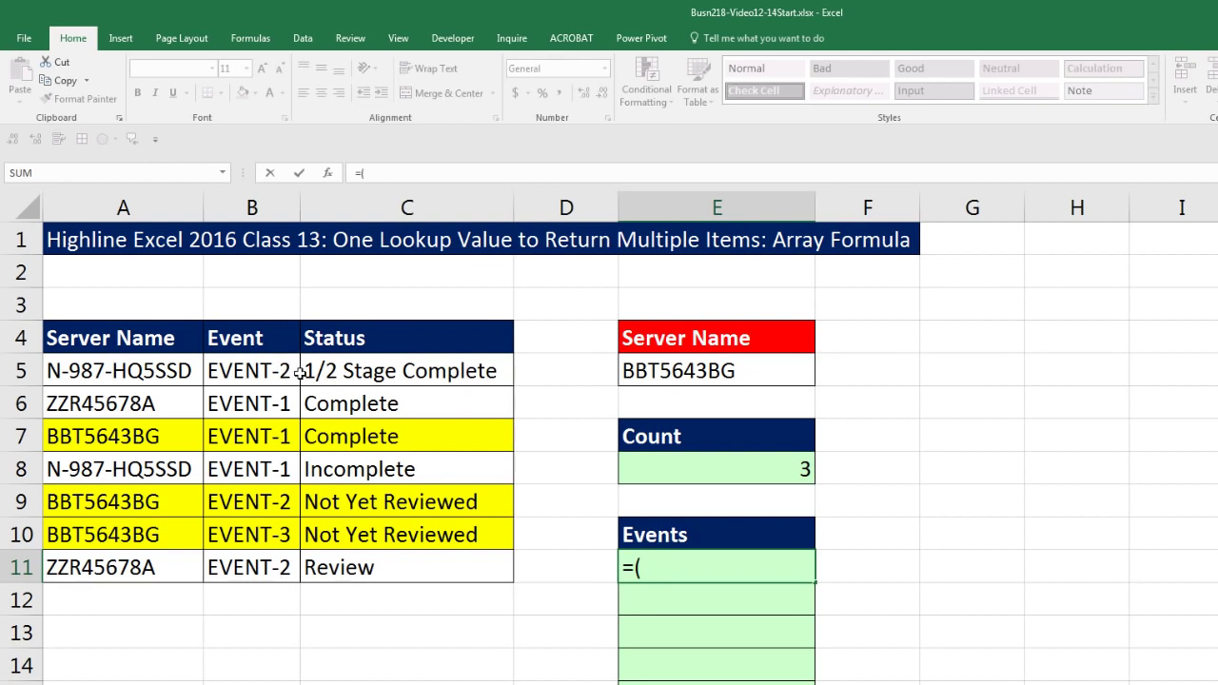
pyautogui.write('ro')
pyautogui.doubleClick(701, 646)
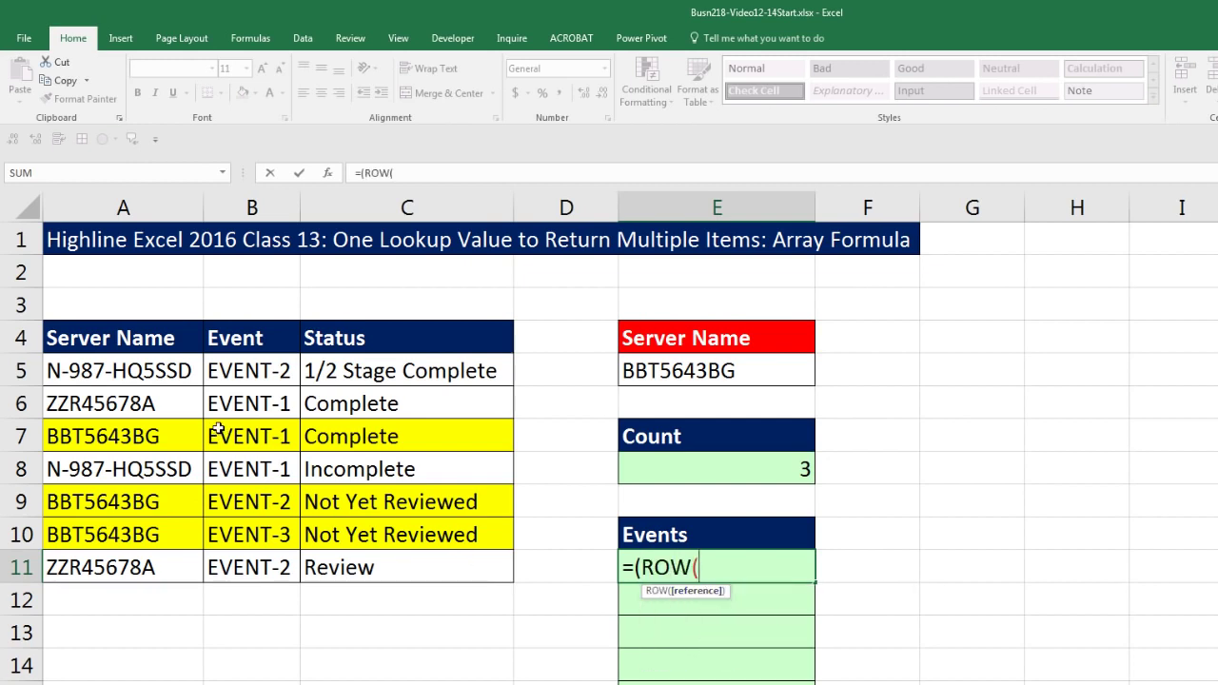
pyautogui.moveTo(171, 367); pyautogui.dragTo(185, 571)
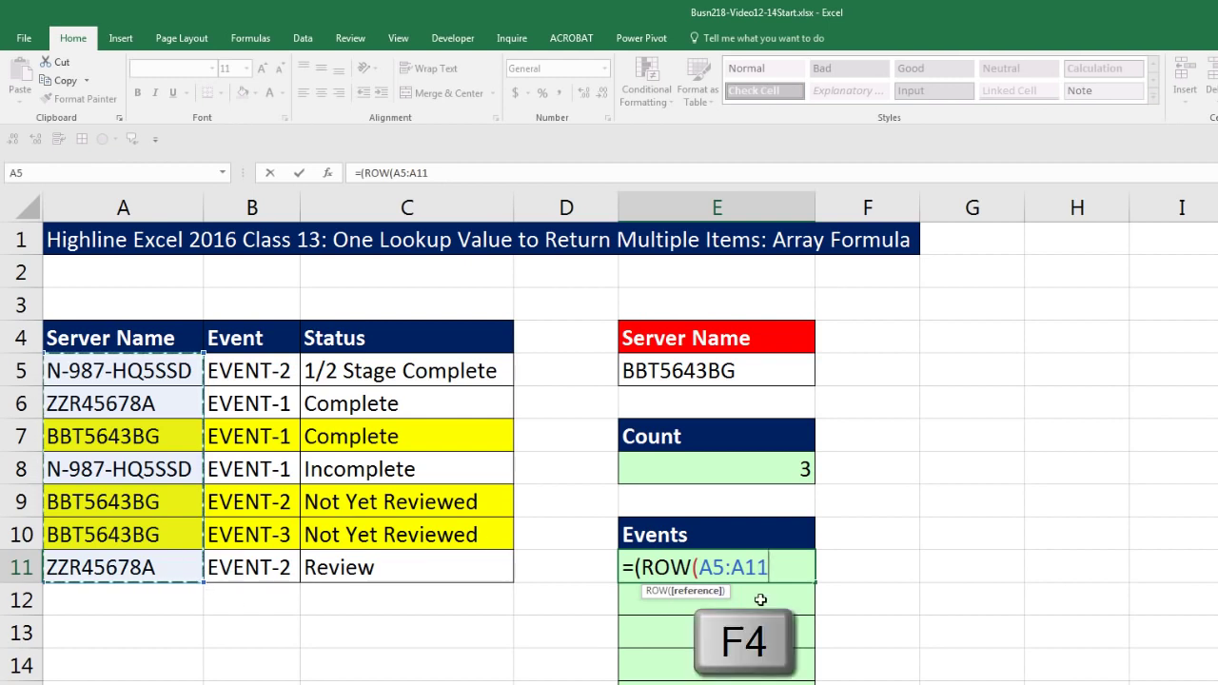
pyautogui.press('F4')
pyautogui.write(')')
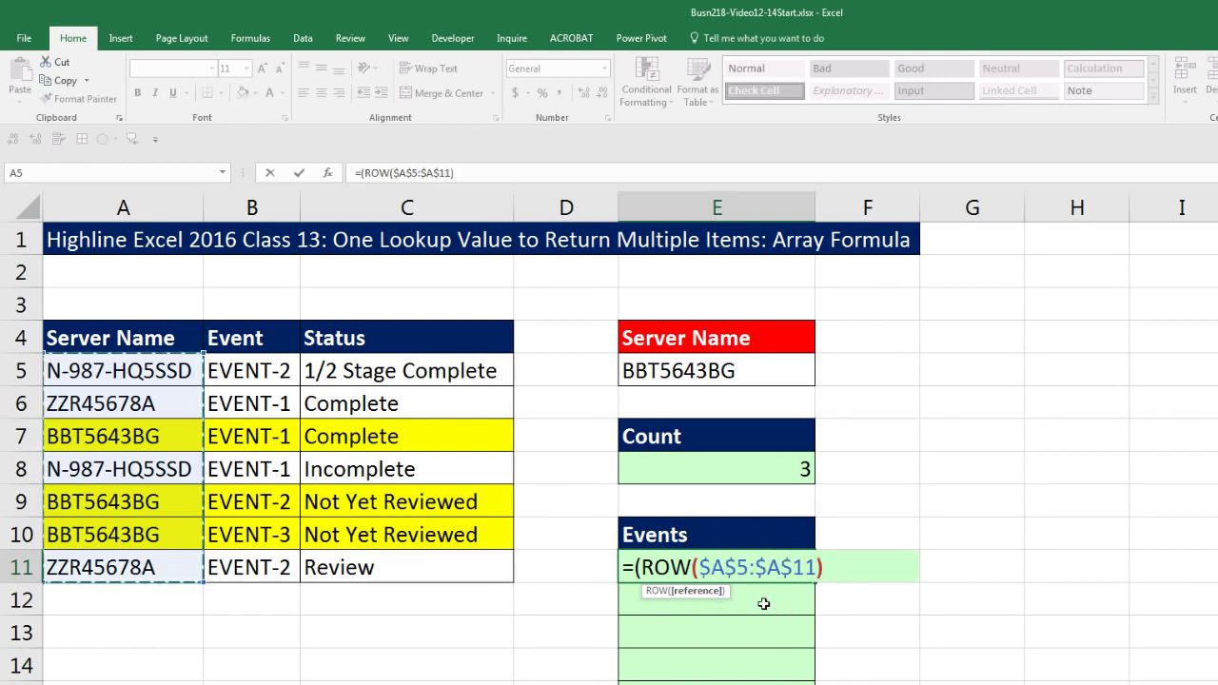
# Evaluate the ROW($A$5:$A$11) part of the E11 formula to inspect its array, and restore the formula.
pyautogui.moveTo(644, 567); pyautogui.dragTo(878, 574)
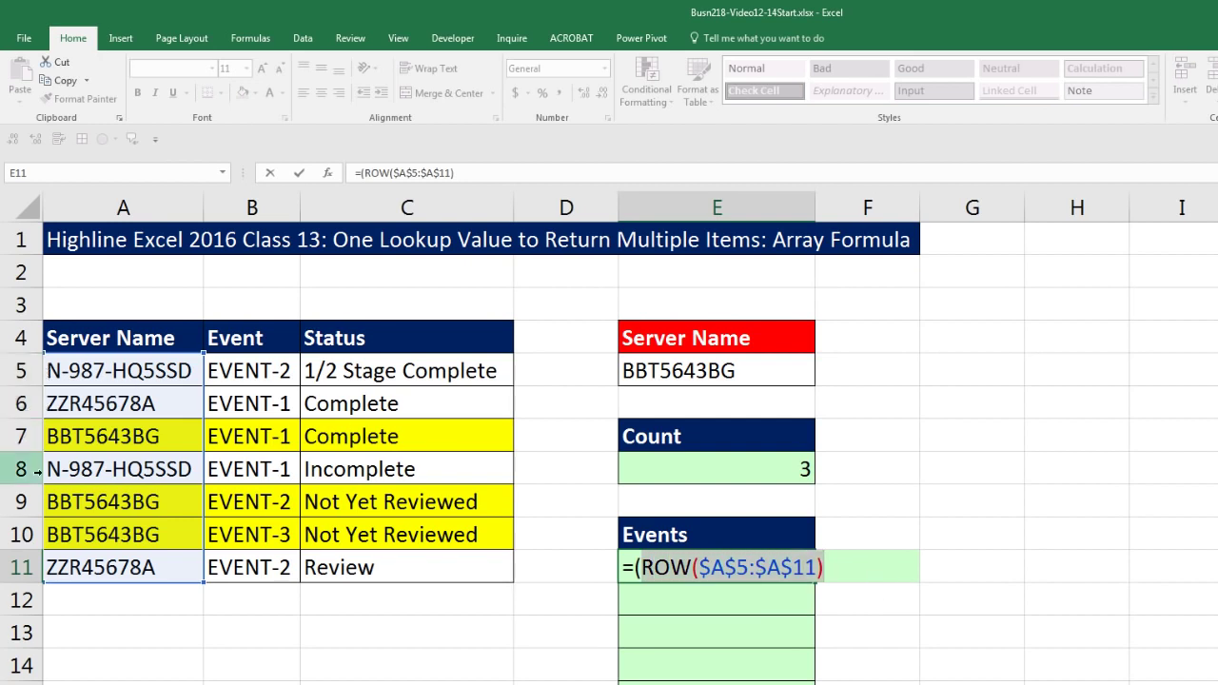
pyautogui.press('F9')
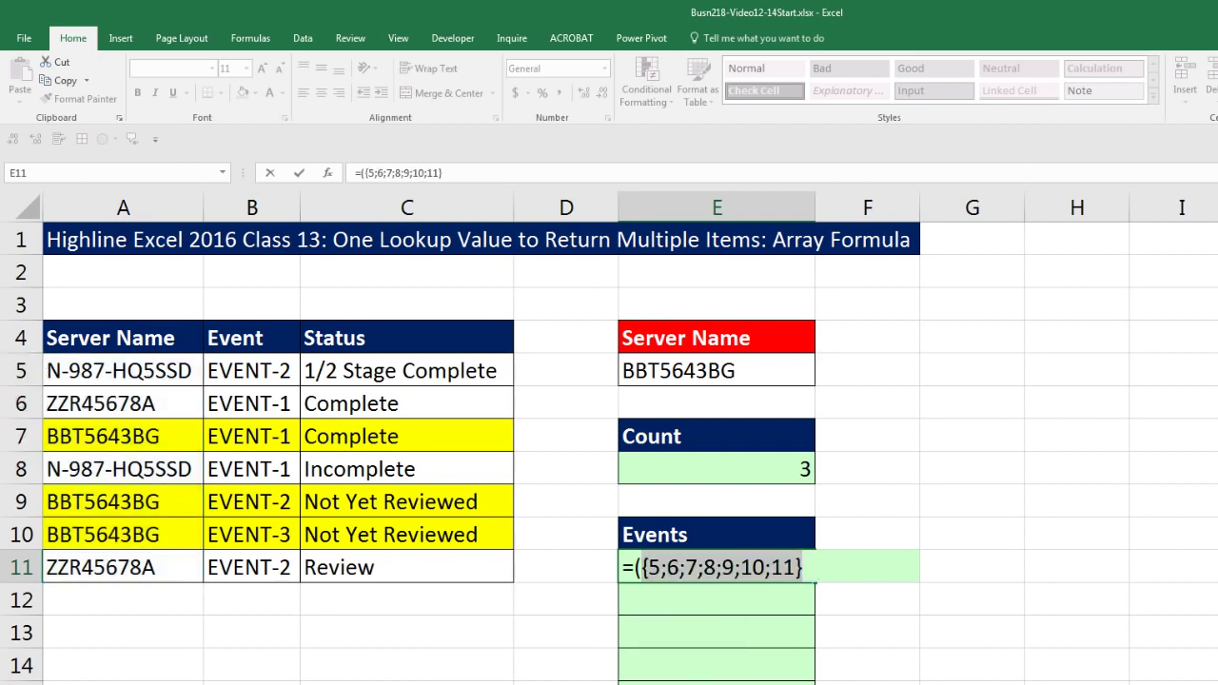
pyautogui.hotkey('ctrl', 'z')
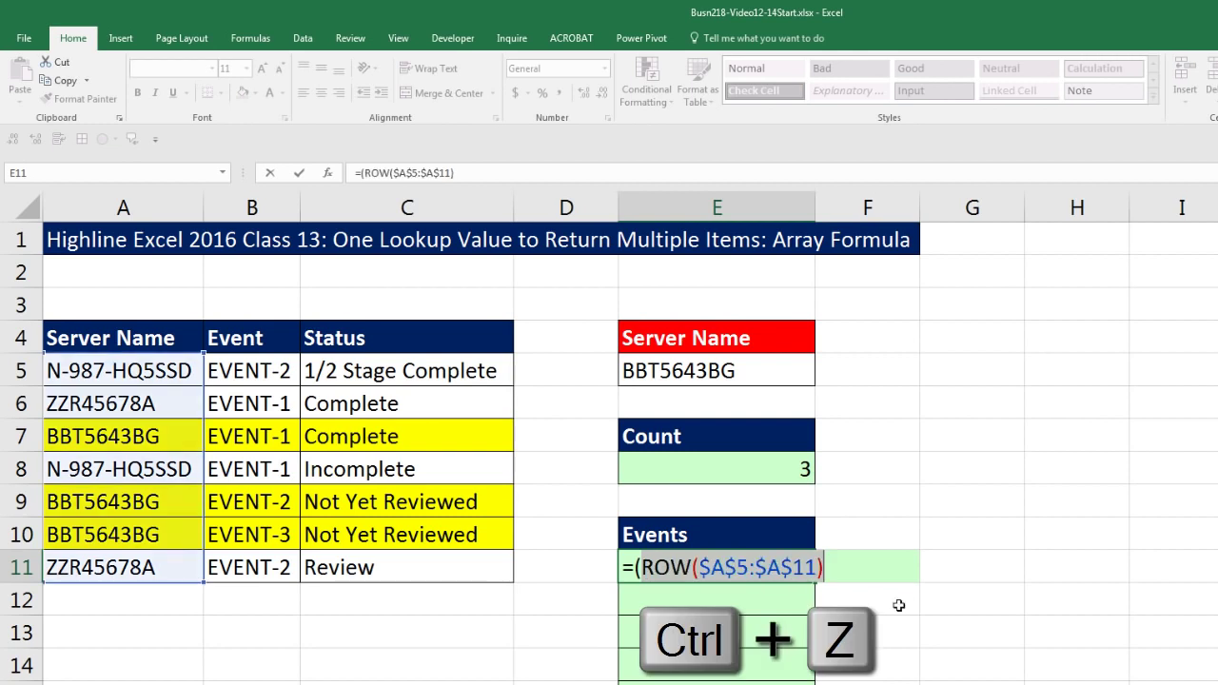
# Extend the E11 formula by subtracting the first data row with -ROW($A$5).
pyautogui.click(830, 576)
pyautogui.write('-row')
pyautogui.press('Tab')
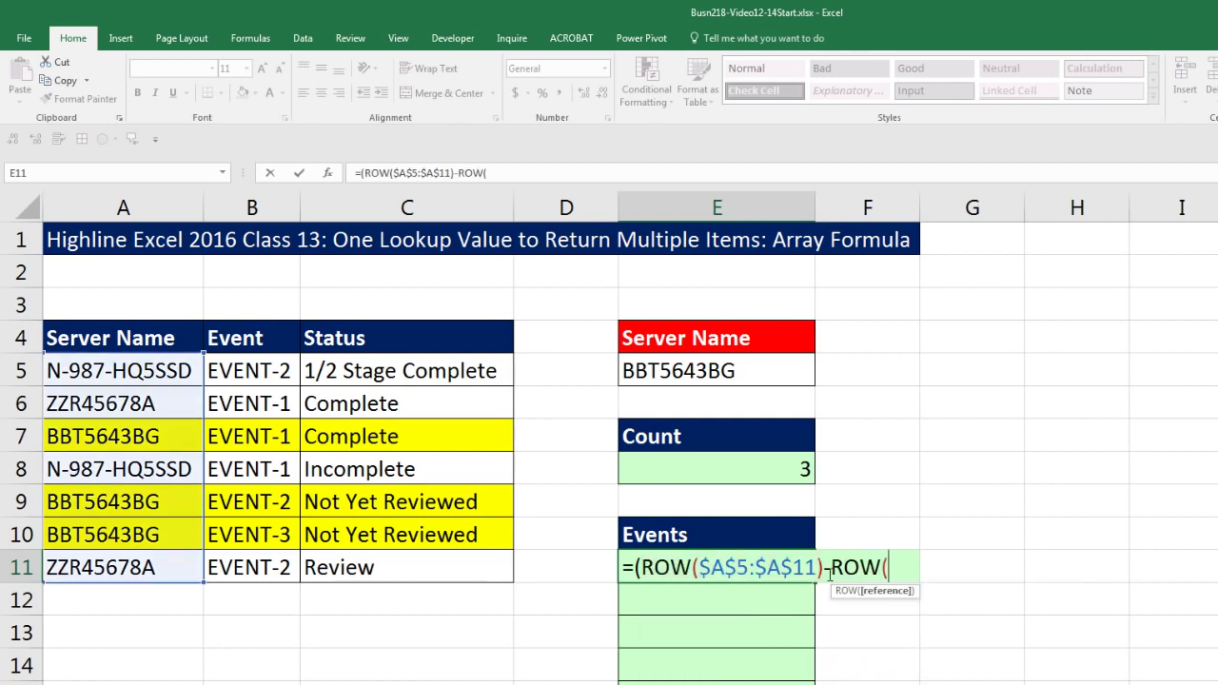
pyautogui.click(185, 369)
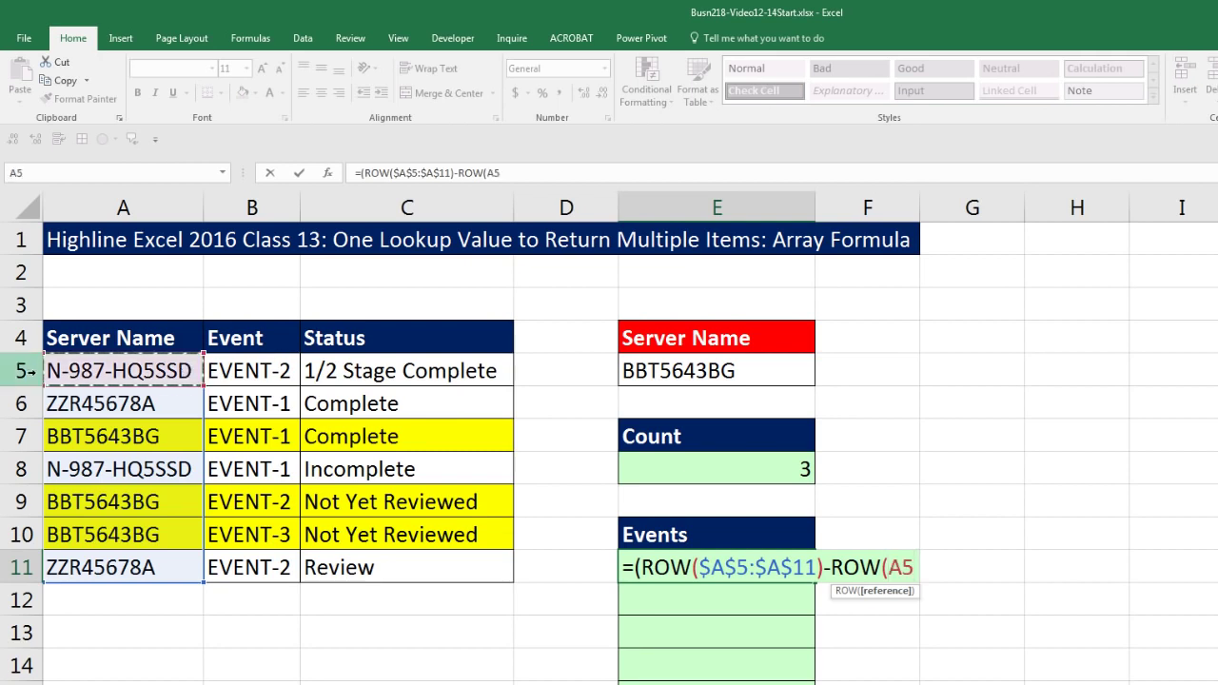
pyautogui.press('F4')
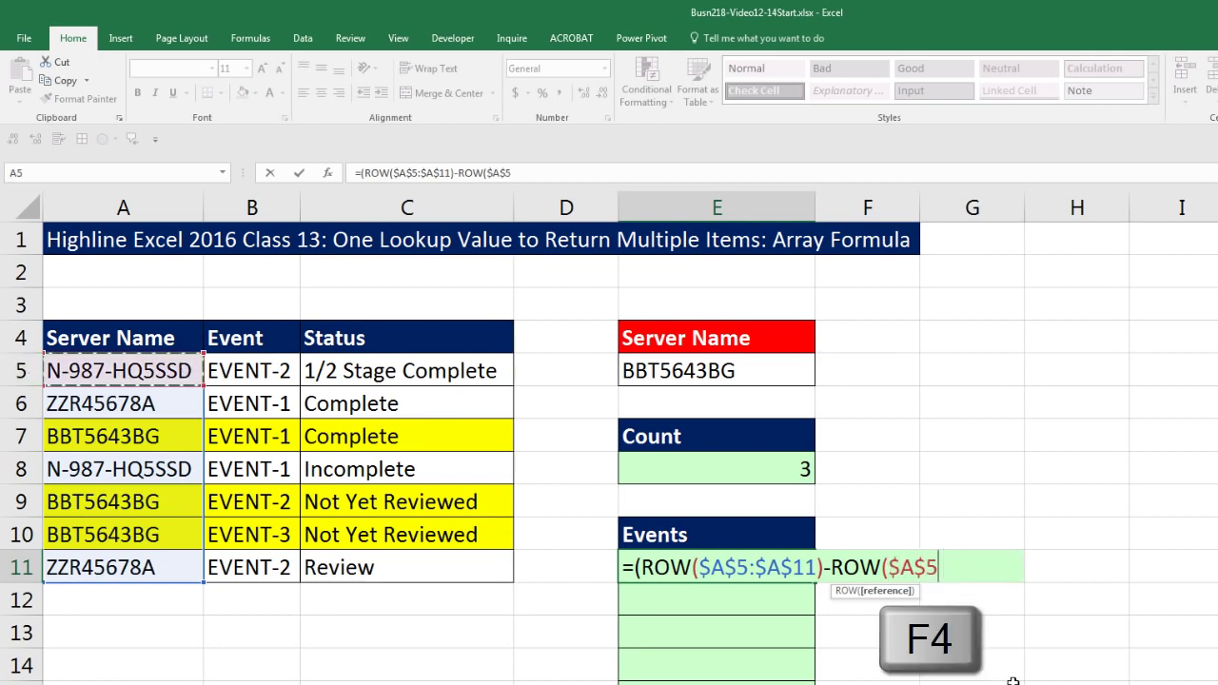
pyautogui.write(')')
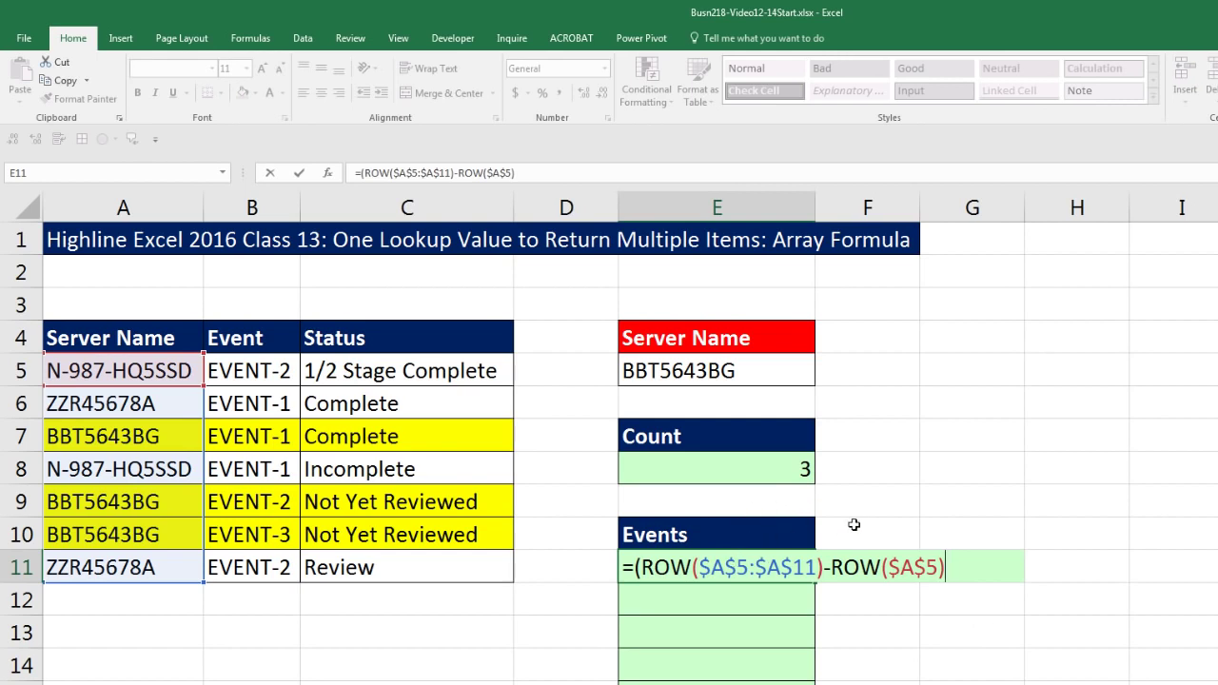
# Evaluate the ROW($A$5:$A$11)-ROW($A$5) part of the E11 formula to inspect its array, and restore the formula.
pyautogui.moveTo(969, 566); pyautogui.dragTo(647, 568)
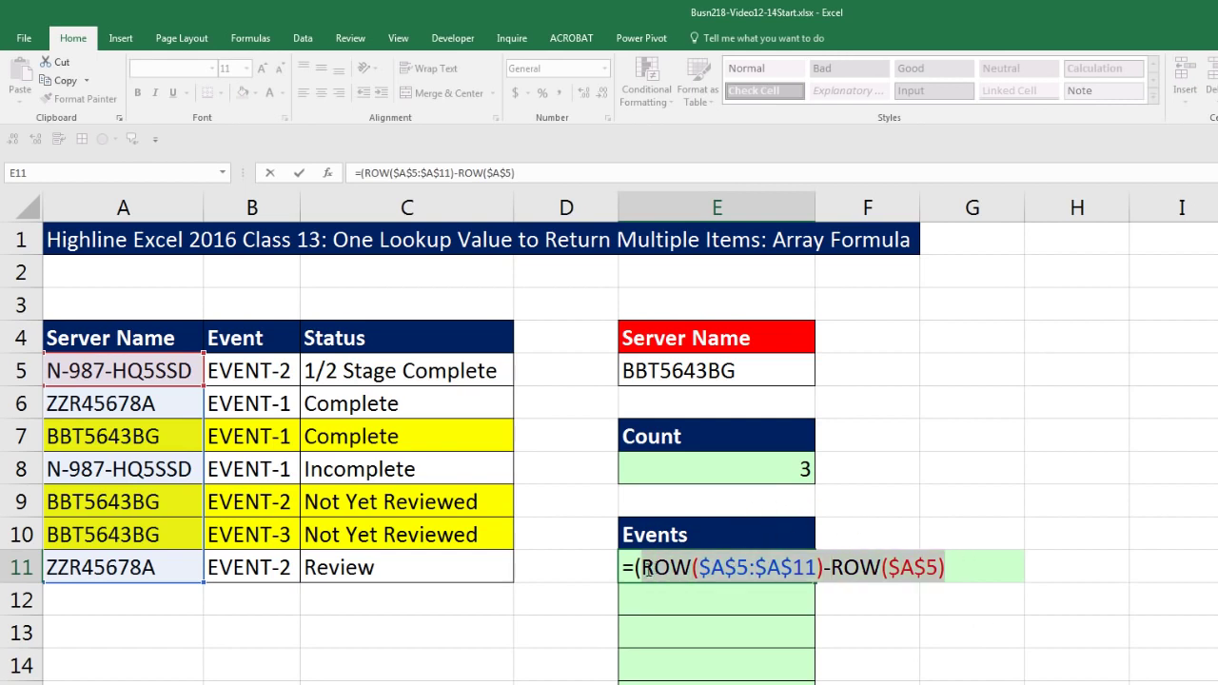
pyautogui.press('F9')
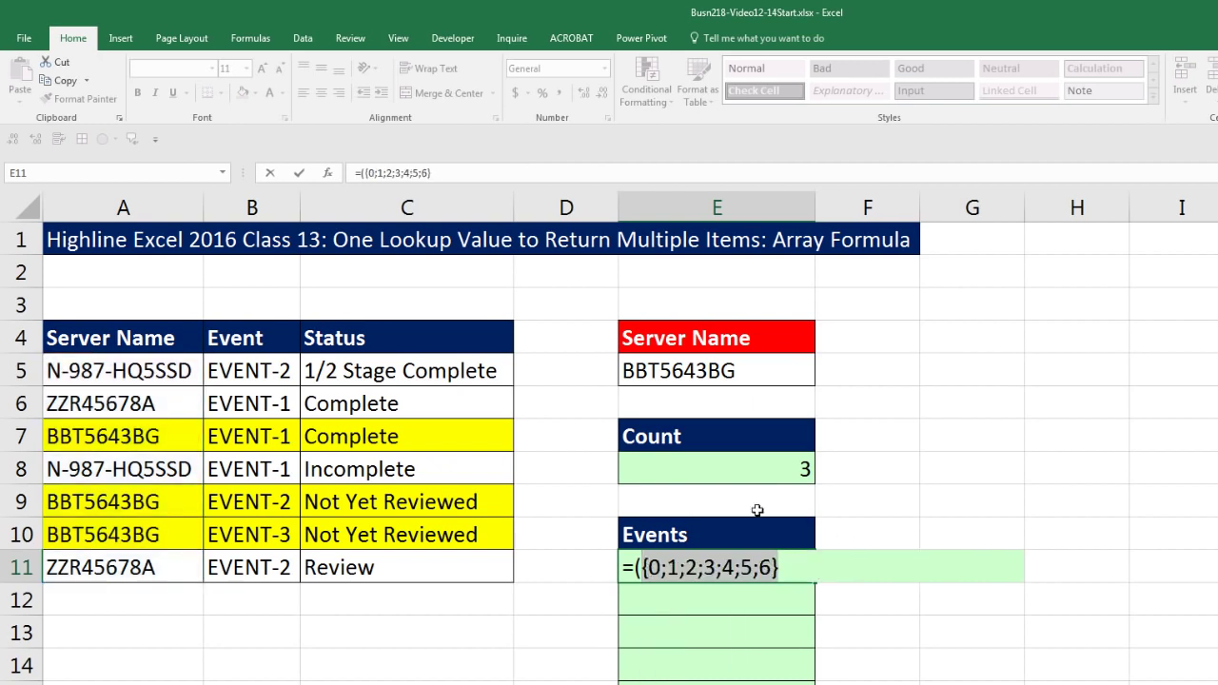
pyautogui.hotkey('ctrl', 'z')
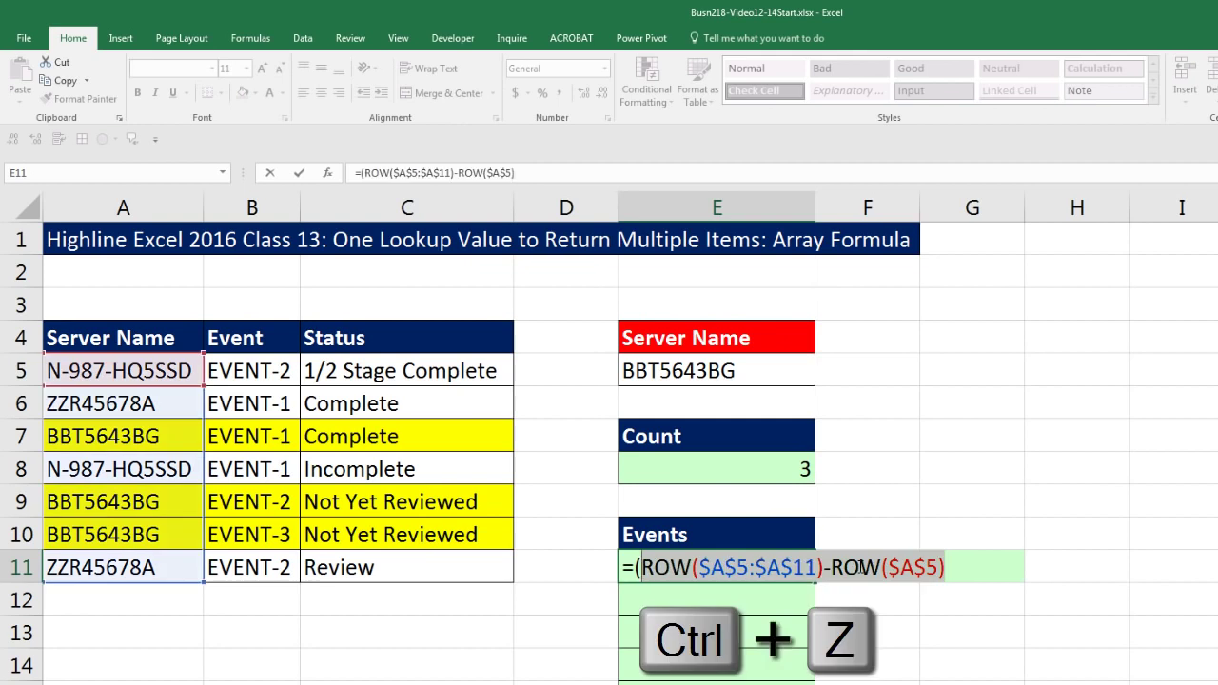
# Complete the row-number expression in E11 with +1 and a closing parenthesis, evaluate it to check the array, and restore it.
pyautogui.write('+1')
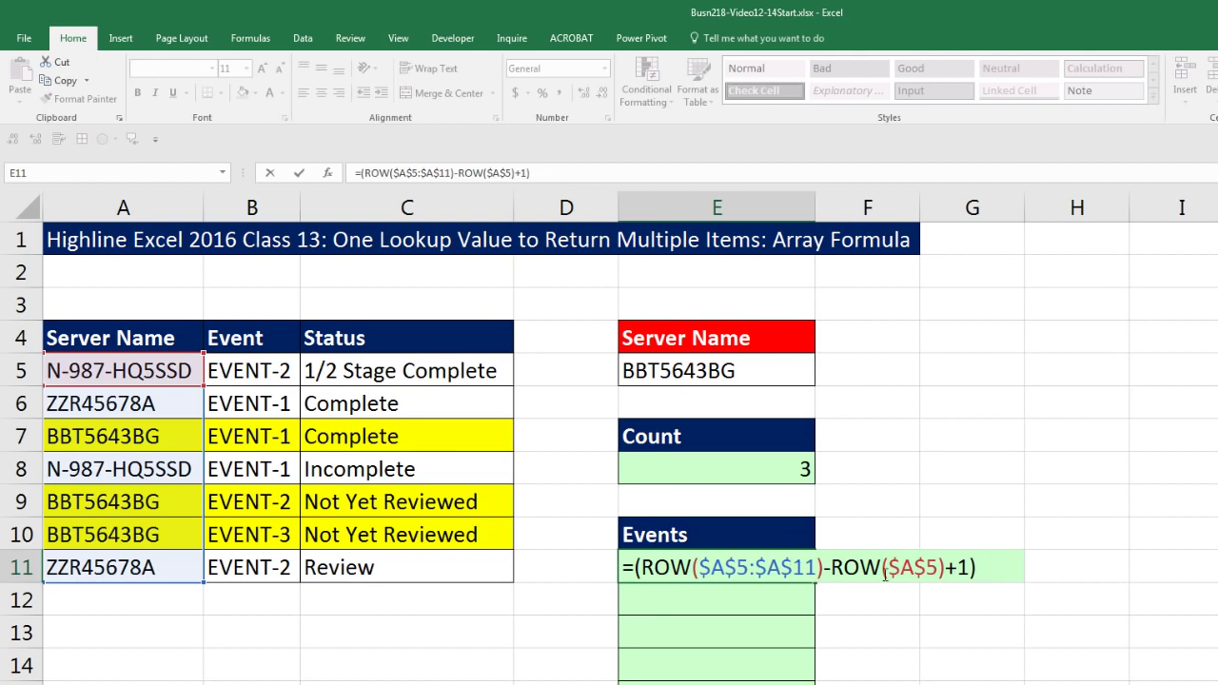
pyautogui.moveTo(995, 574); pyautogui.dragTo(567, 574)
pyautogui.press('F9')
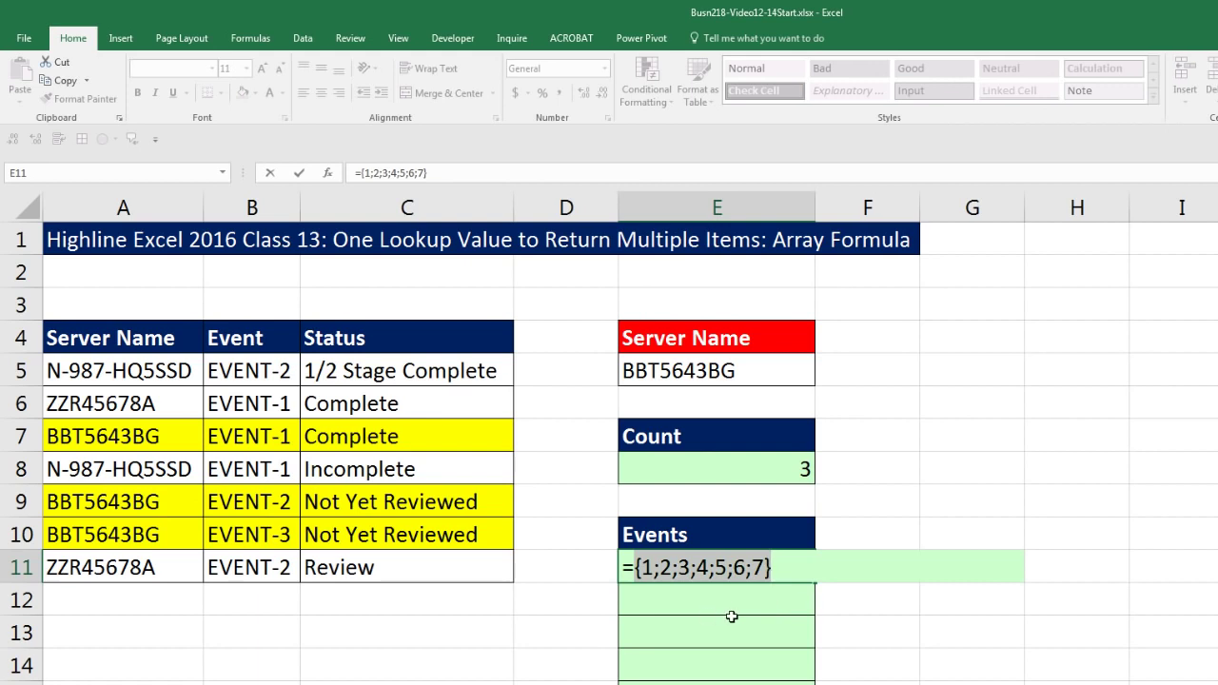
pyautogui.hotkey('ctrl', 'z')
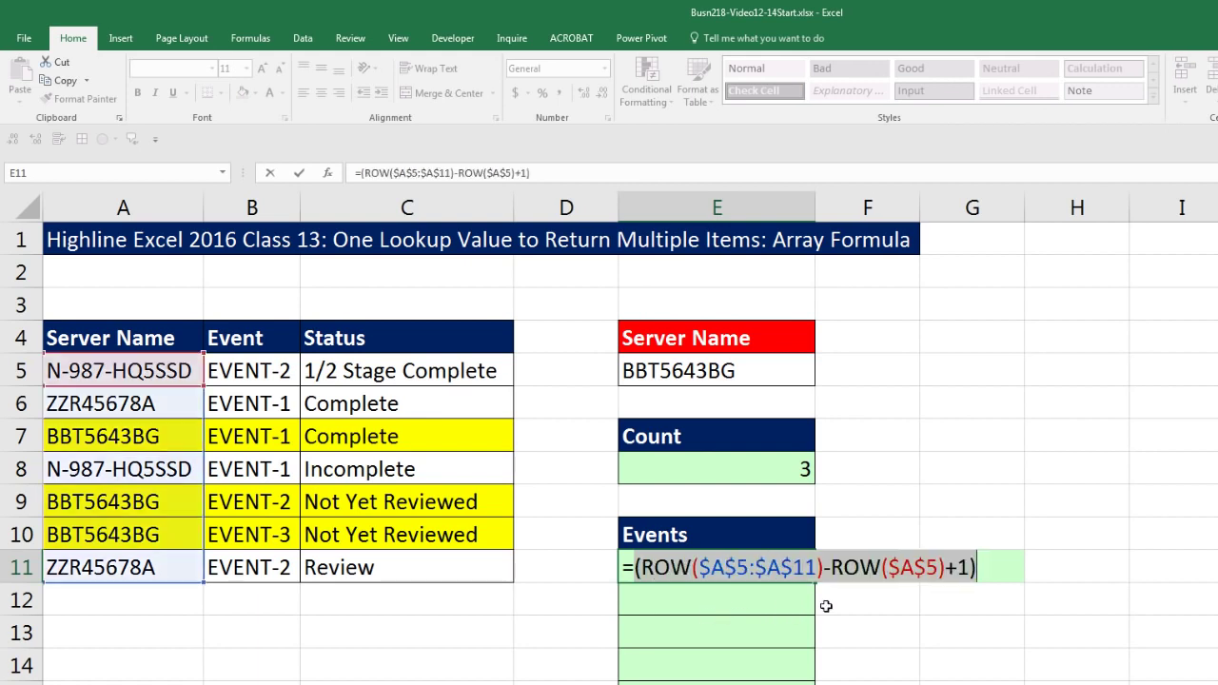
# Divide the E11 expression by ($A$5:$A$11=$E$5), comparing the server name range with the chosen server using absolute references.
pyautogui.click(989, 564)
pyautogui.write('/(')
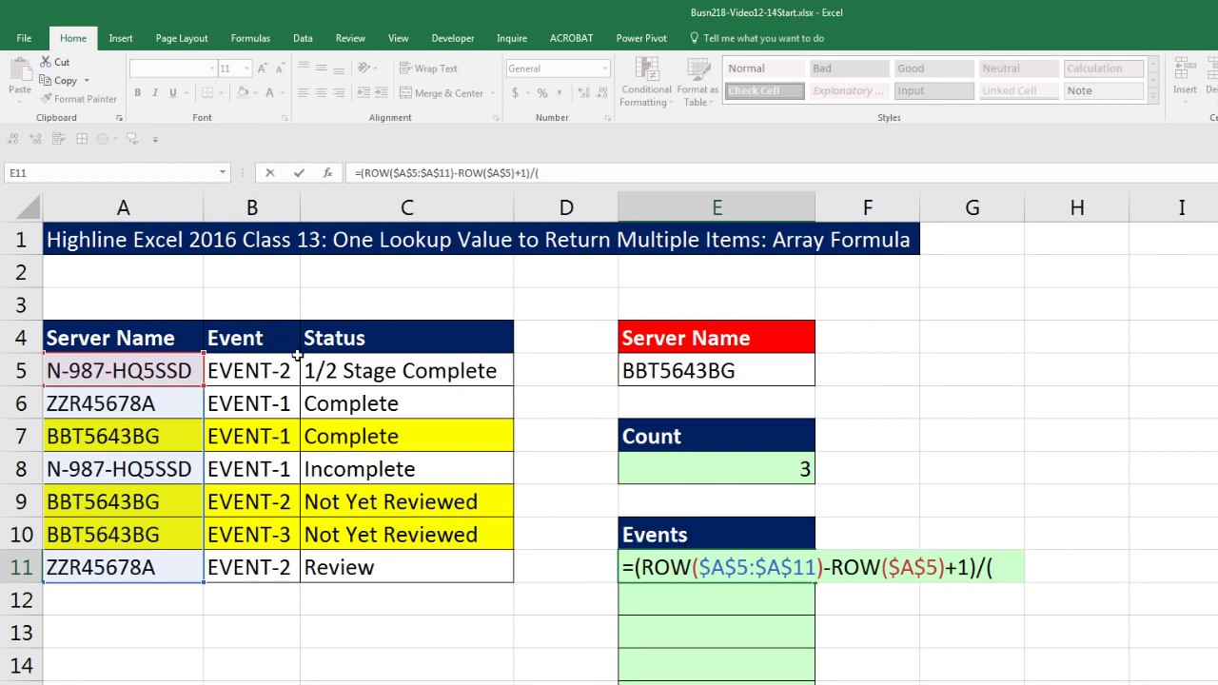
pyautogui.click(155, 369)
pyautogui.moveTo(151, 405); pyautogui.dragTo(142, 567)
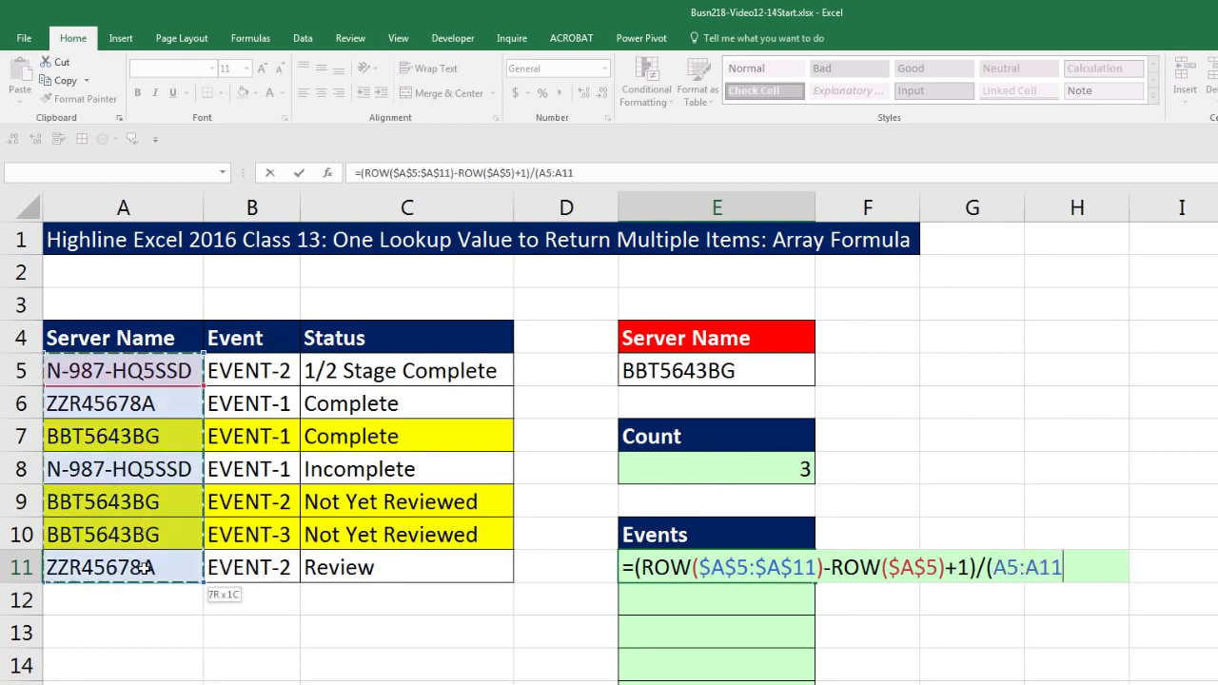
pyautogui.press('F4')
pyautogui.press('F4')
pyautogui.write('=')
pyautogui.click(709, 369)
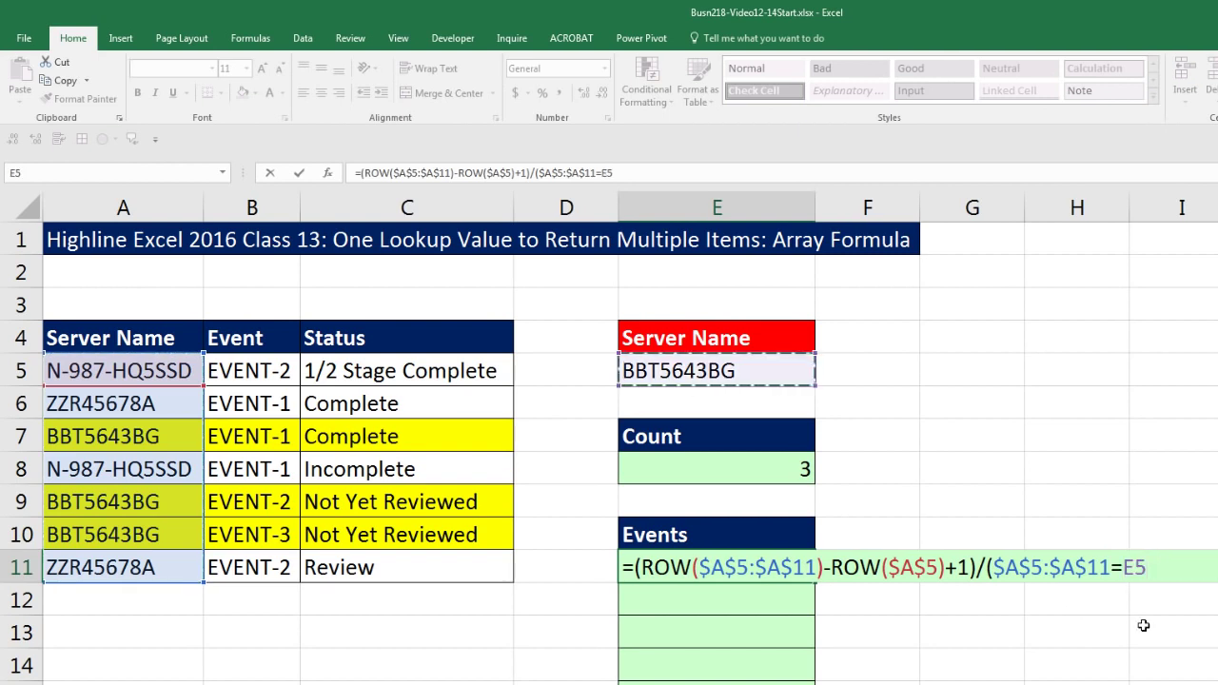
pyautogui.press('F4')
pyautogui.write(')')
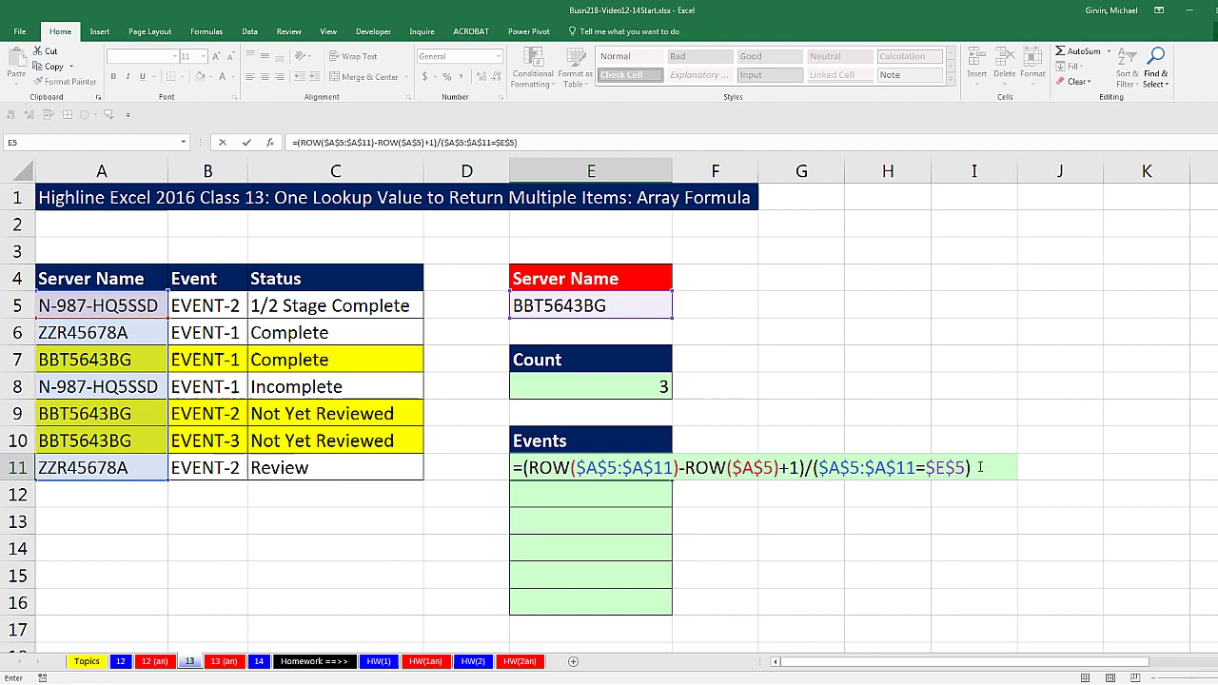
# Evaluate the ($A$5:$A$11=$E$5) divisor in the E11 formula to inspect its logical array, and restore the formula.
pyautogui.moveTo(1172, 567); pyautogui.dragTo(995, 567)
pyautogui.moveTo(824, 470); pyautogui.dragTo(812, 470)
pyautogui.press('F9')
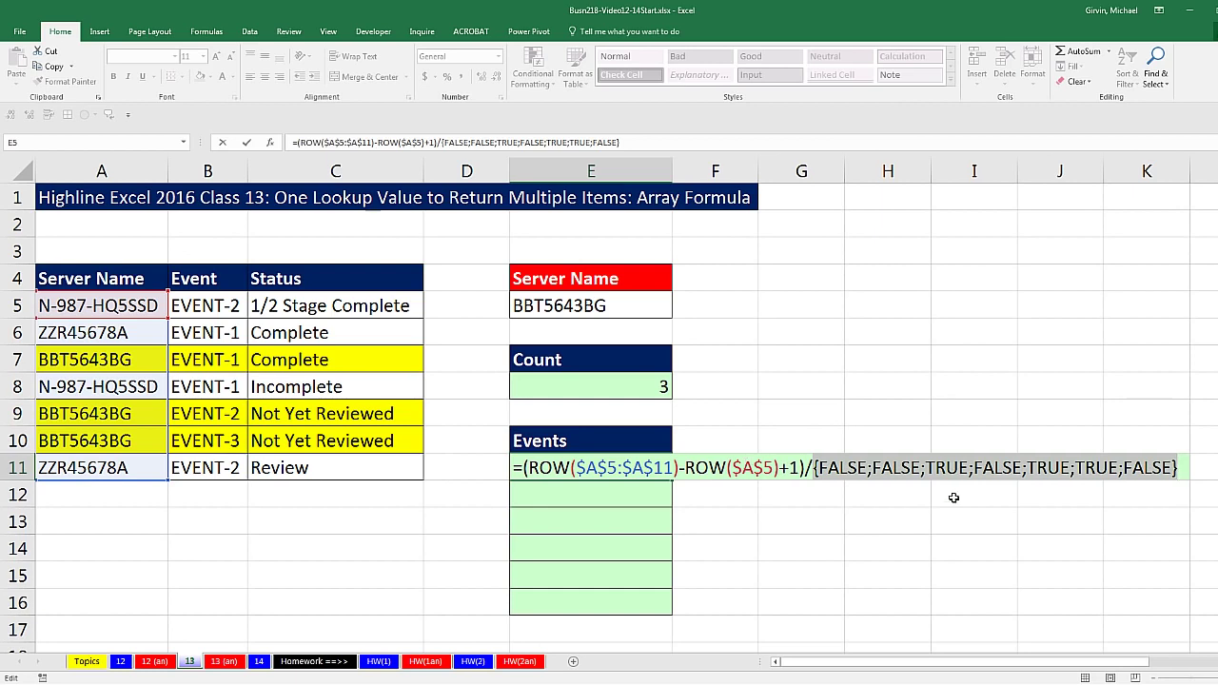
pyautogui.hotkey('ctrl', 'z')
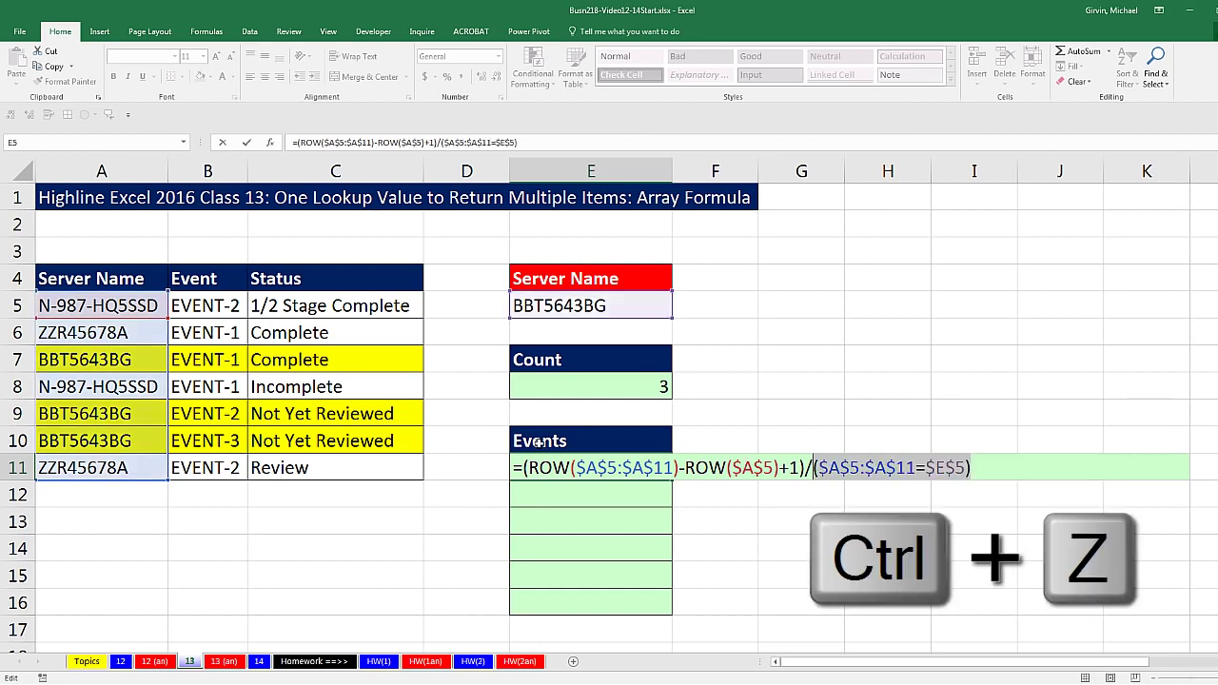
# Evaluate the entire division expression in E11 to inspect the resulting array, and restore the formula.
pyautogui.moveTo(523, 467); pyautogui.dragTo(1147, 488)
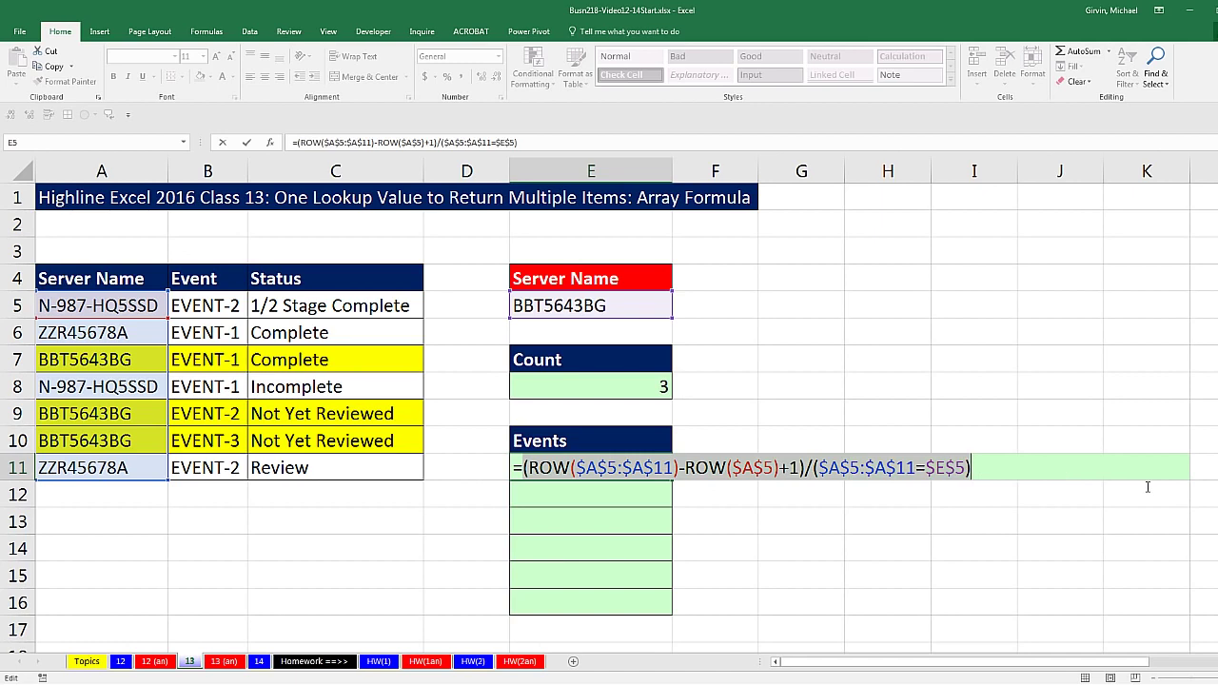
pyautogui.press('F9')
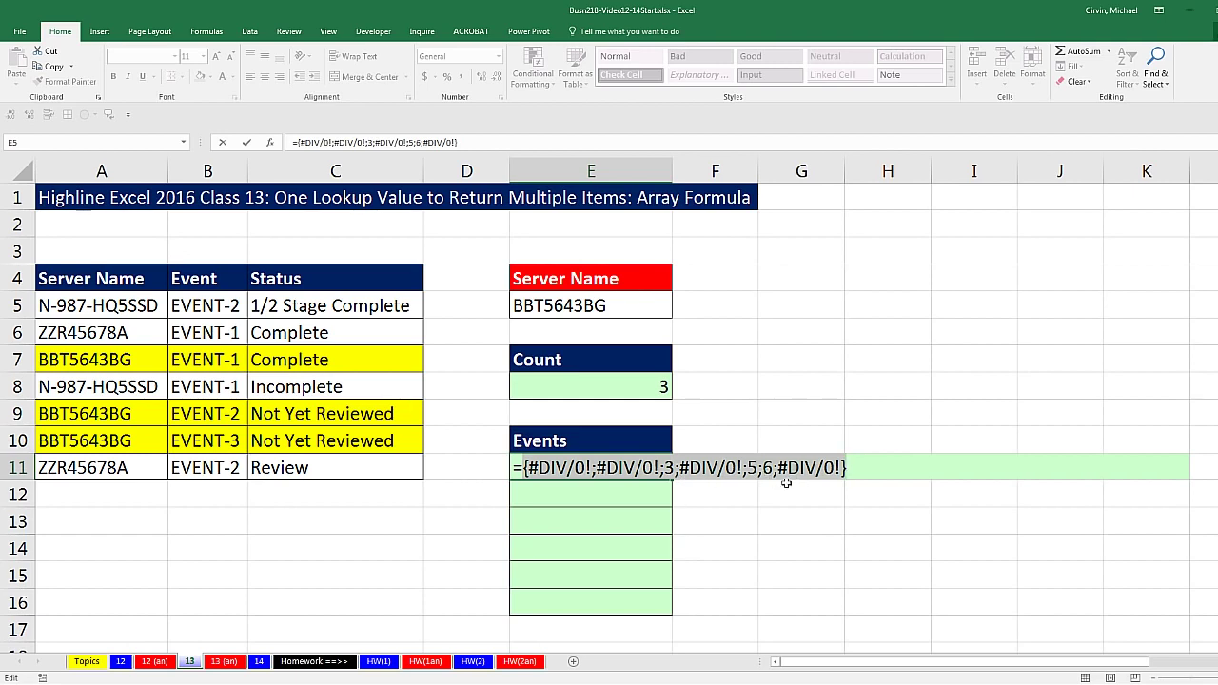
pyautogui.hotkey('ctrl', 'z')
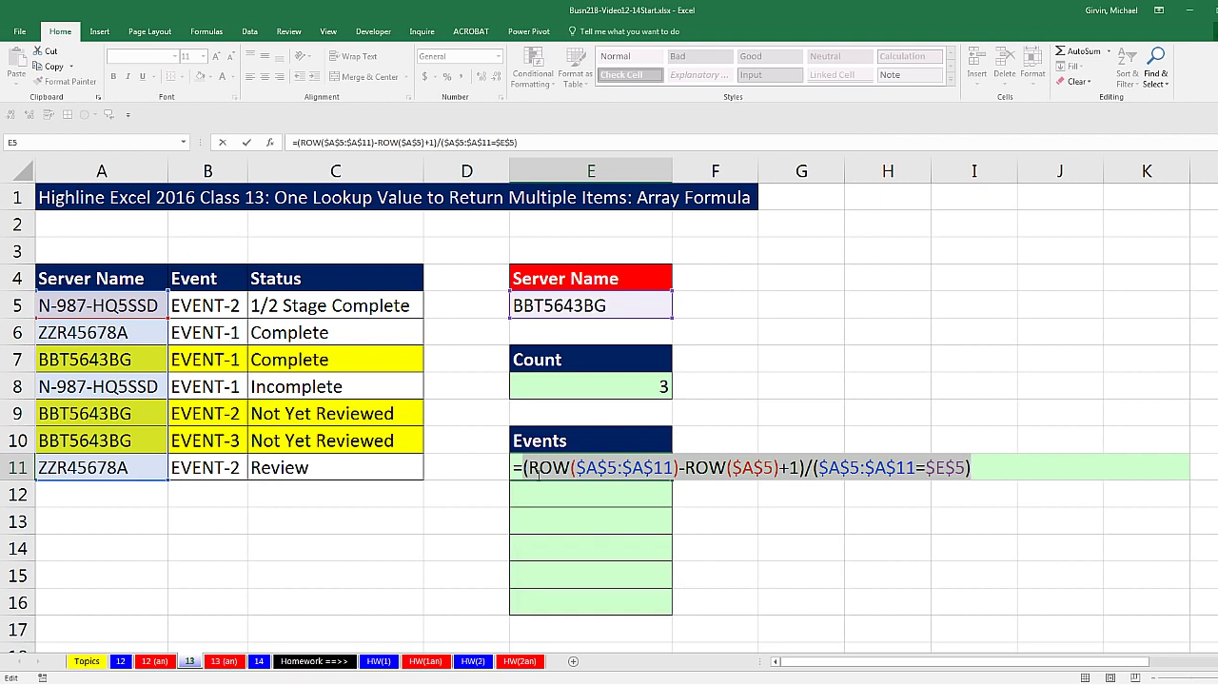
# Put AGGREGATE in front of the E11 expression with function 15 (SMALL) and option 6 (Ignore error values), making the expression its array argument.
pyautogui.click(524, 468)
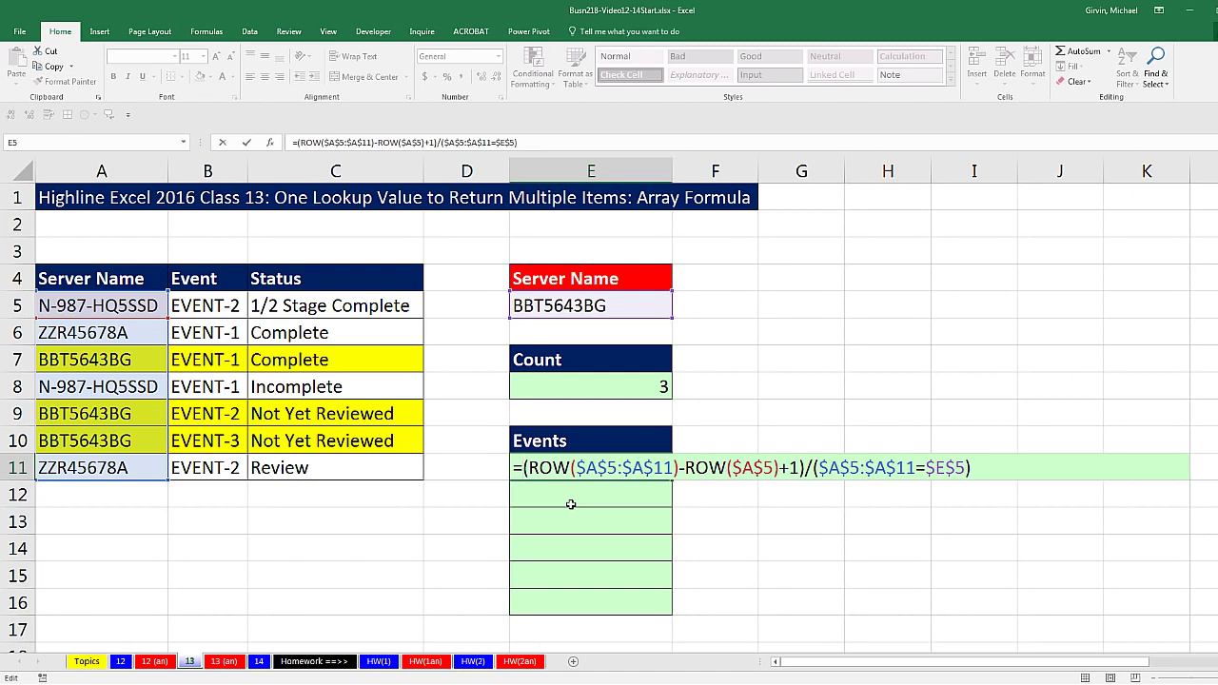
pyautogui.write('ag')
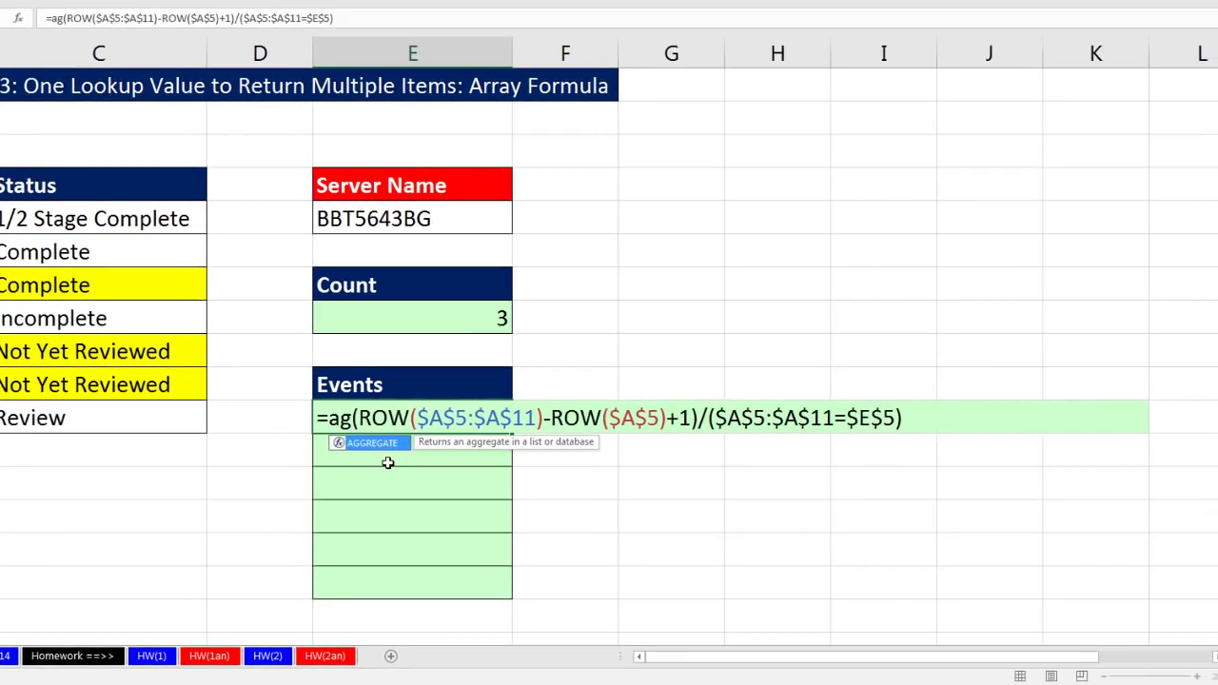
pyautogui.press('Tab')
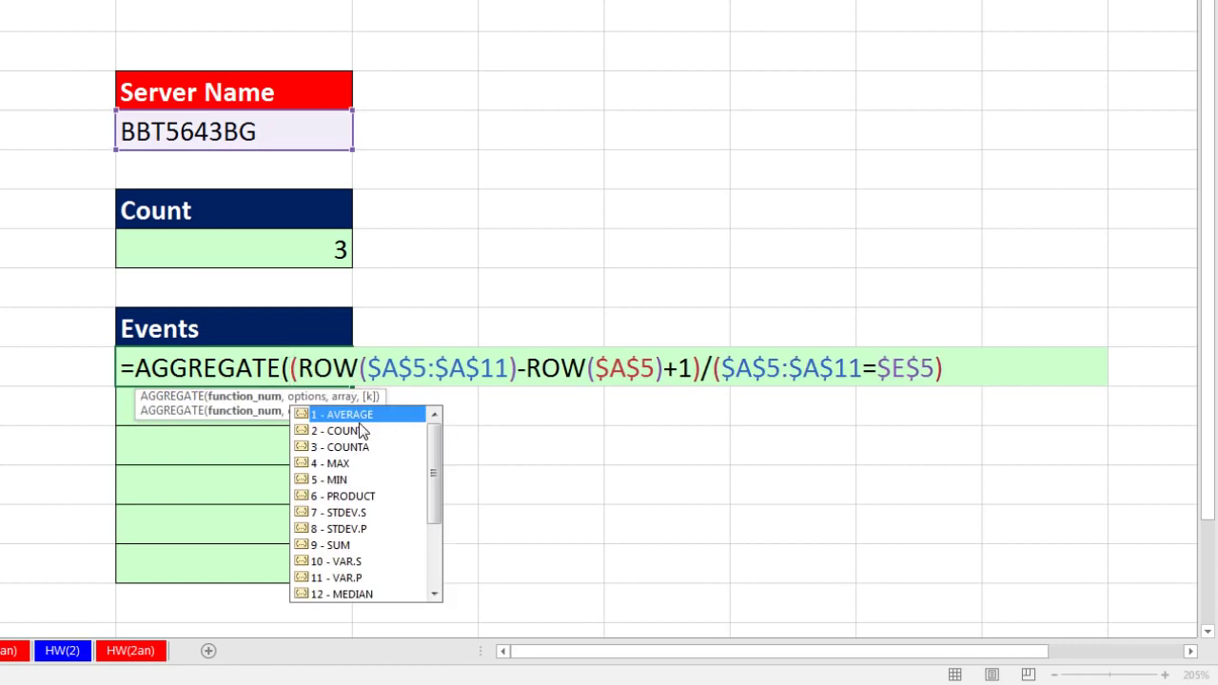
pyautogui.moveTo(433, 483); pyautogui.dragTo(430, 598)
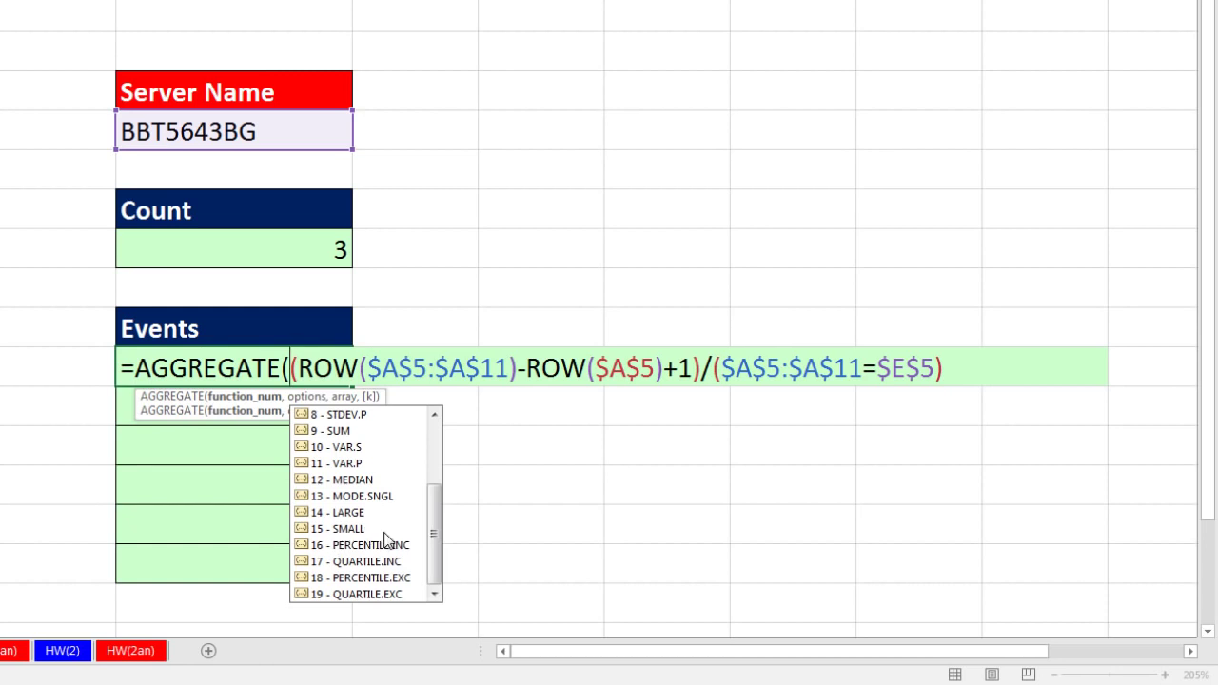
pyautogui.doubleClick(345, 529)
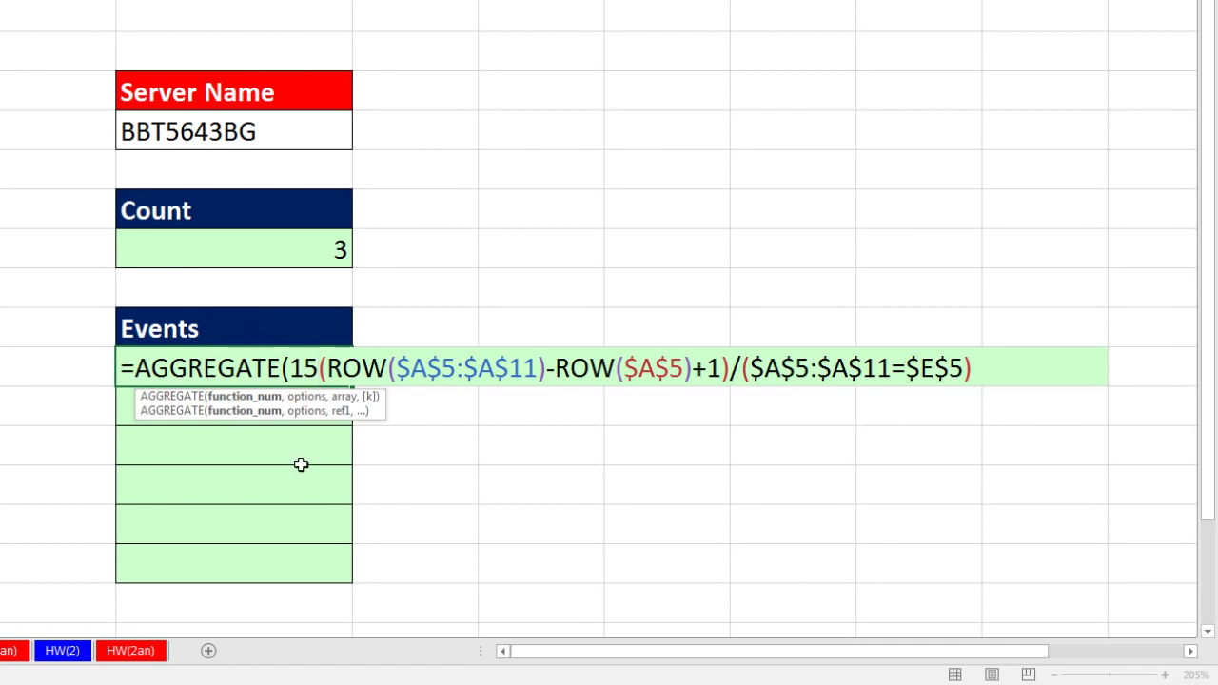
pyautogui.write(',')
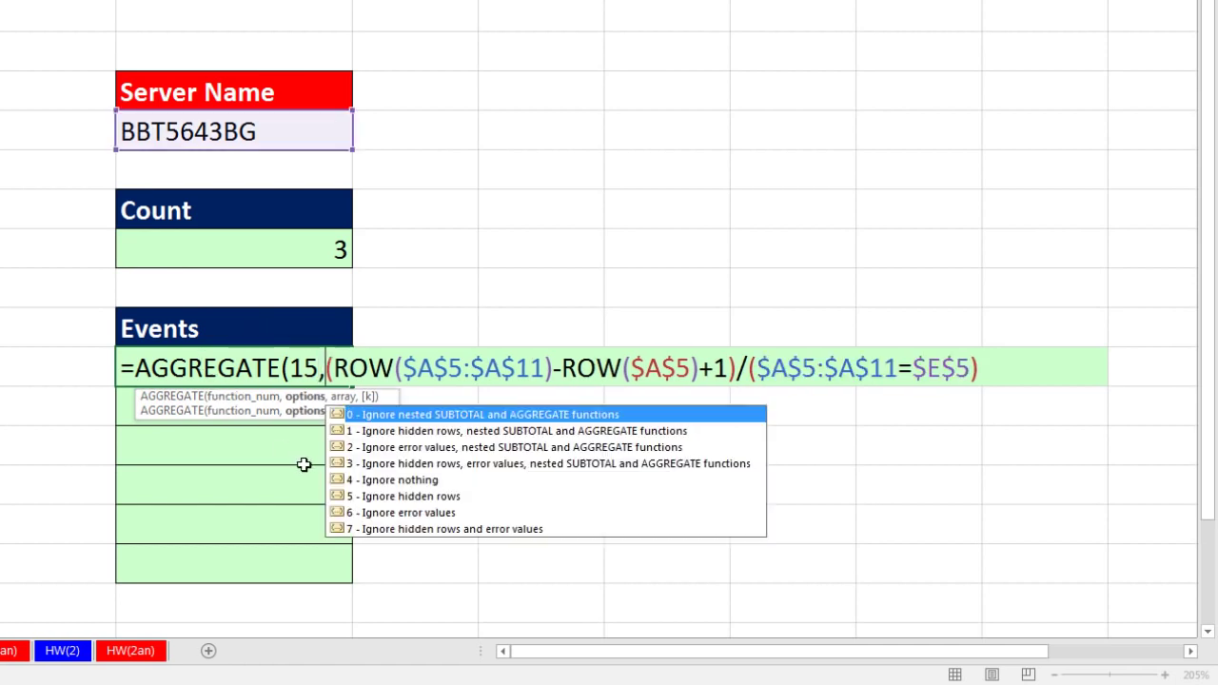
pyautogui.doubleClick(384, 516)
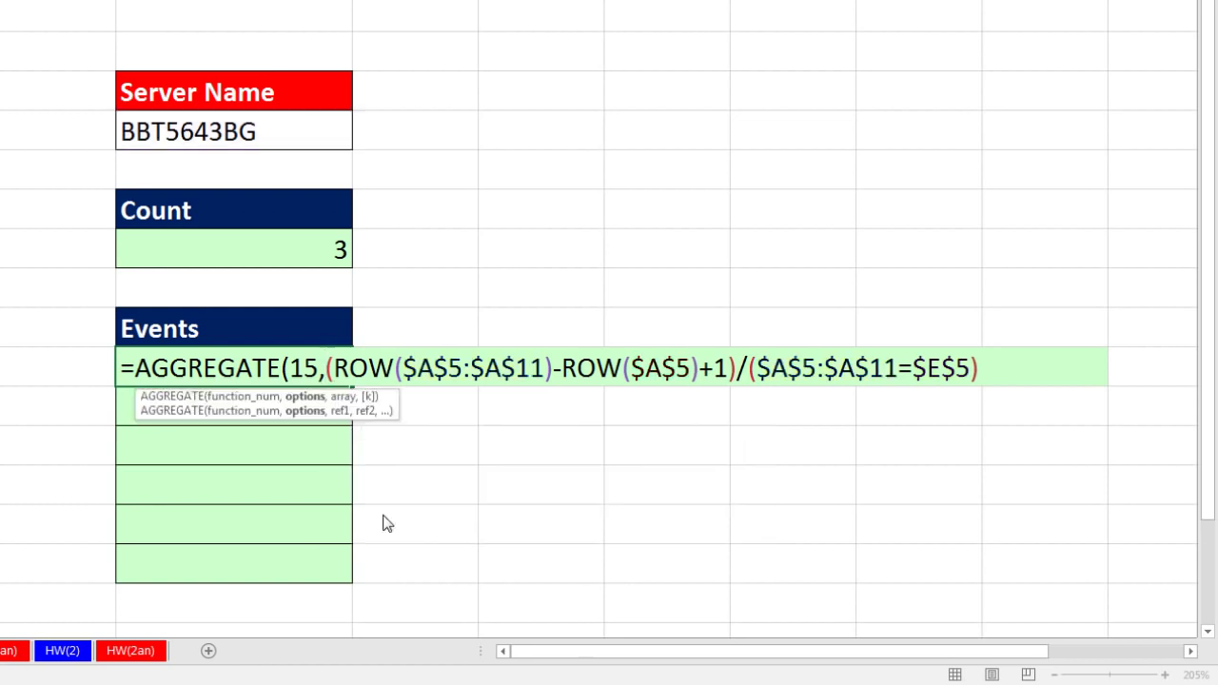
pyautogui.write(',')
# Evaluate the array argument of AGGREGATE in E11 to inspect its values, and restore the formula.
pyautogui.click(343, 397)
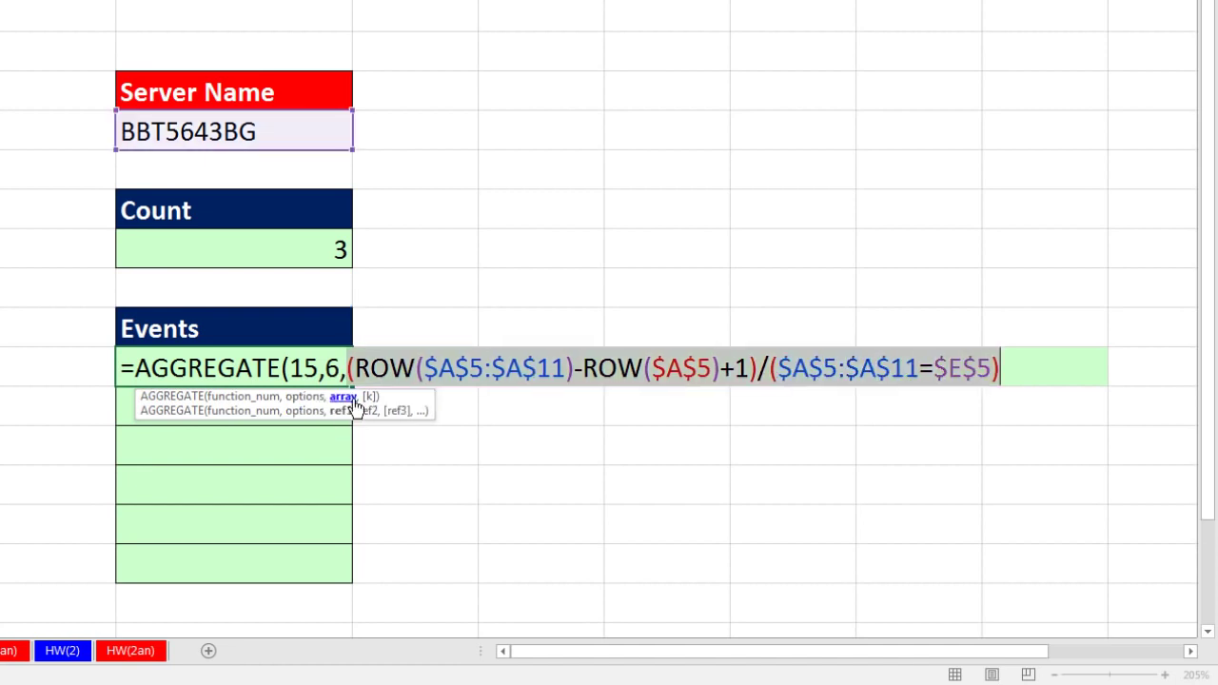
pyautogui.press('F9')
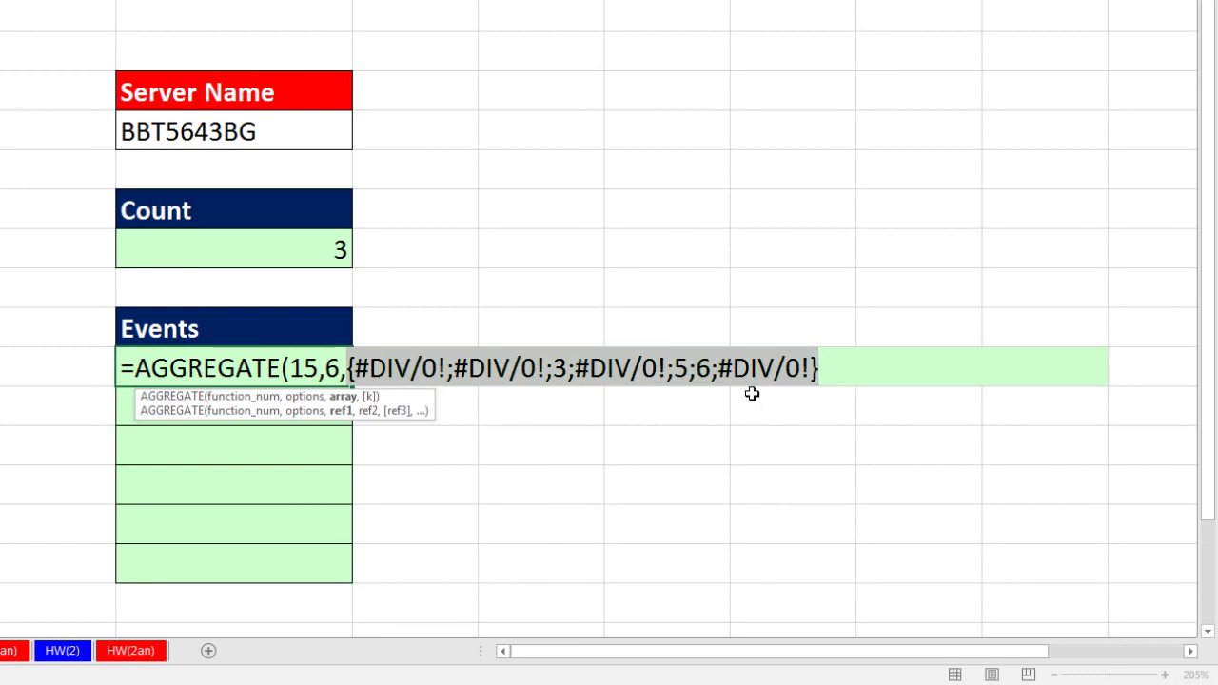
pyautogui.hotkey('ctrl', 'z')
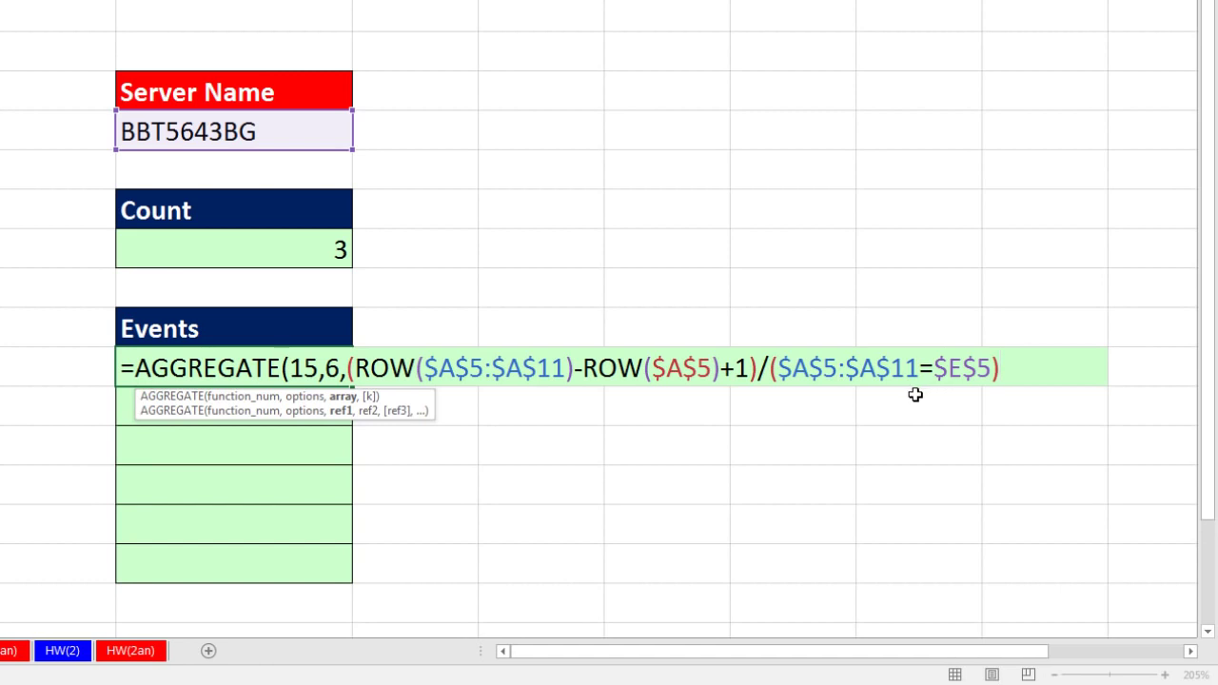
# Add ROWS(E$11:E11) as the k argument of AGGREGATE in E11 and review its expandable range.
pyautogui.write(',')
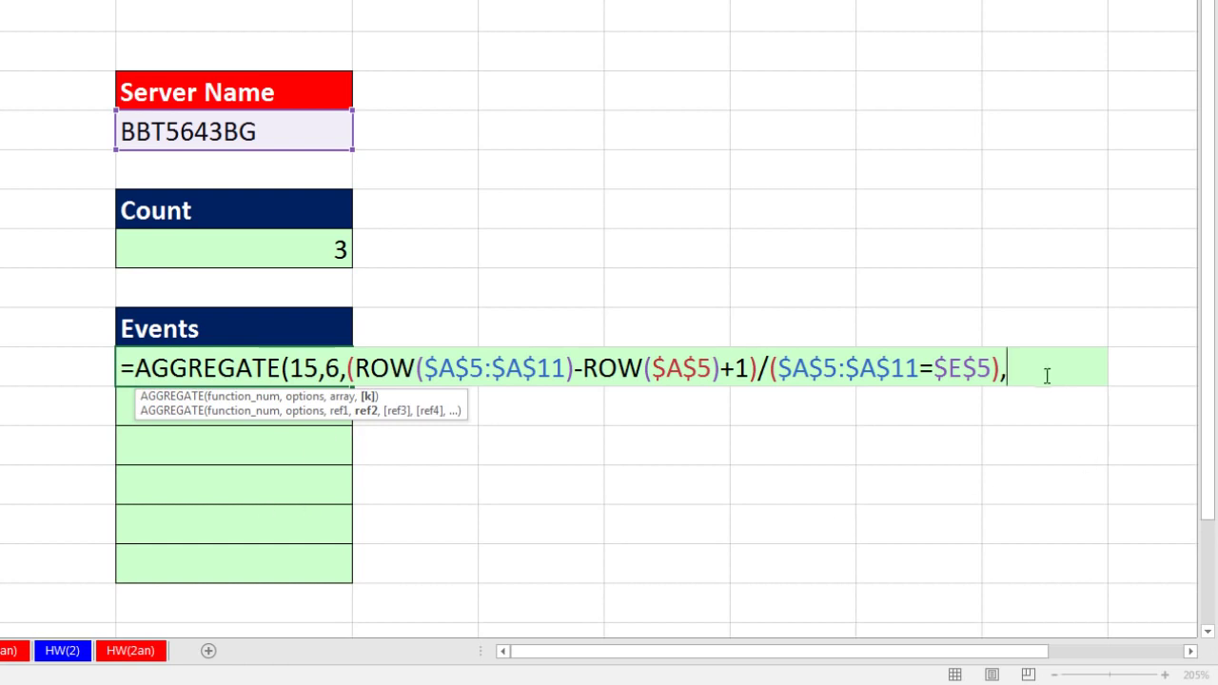
pyautogui.write('rows')
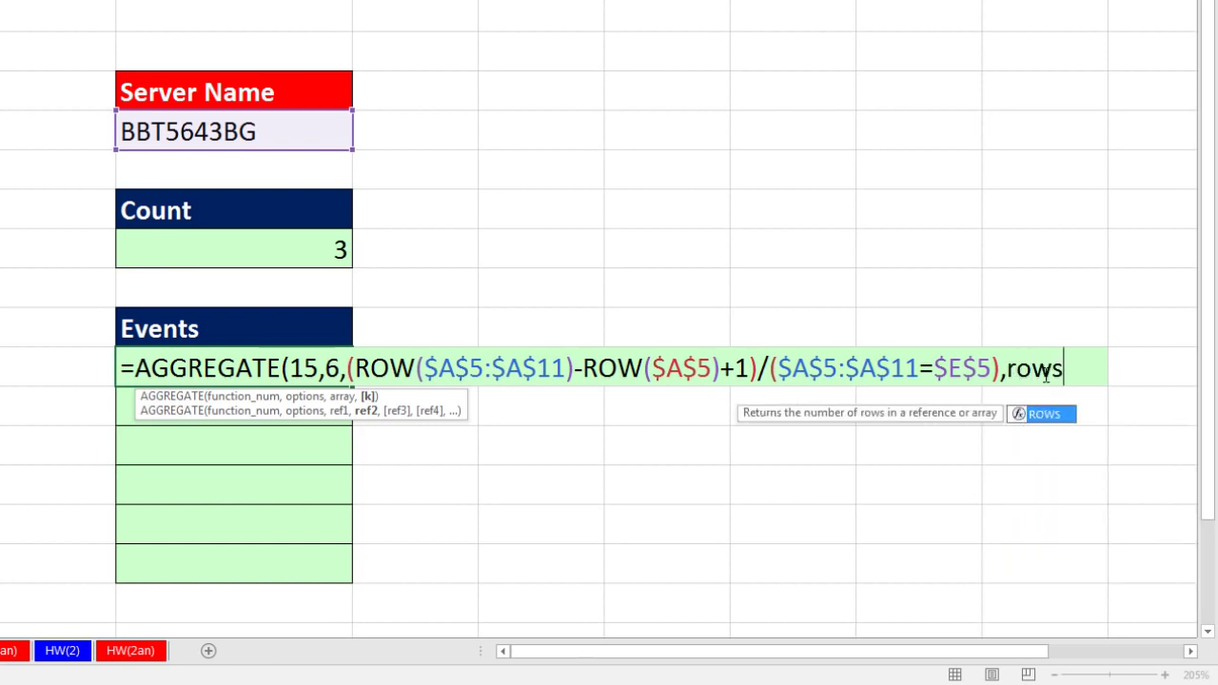
pyautogui.press('Tab')
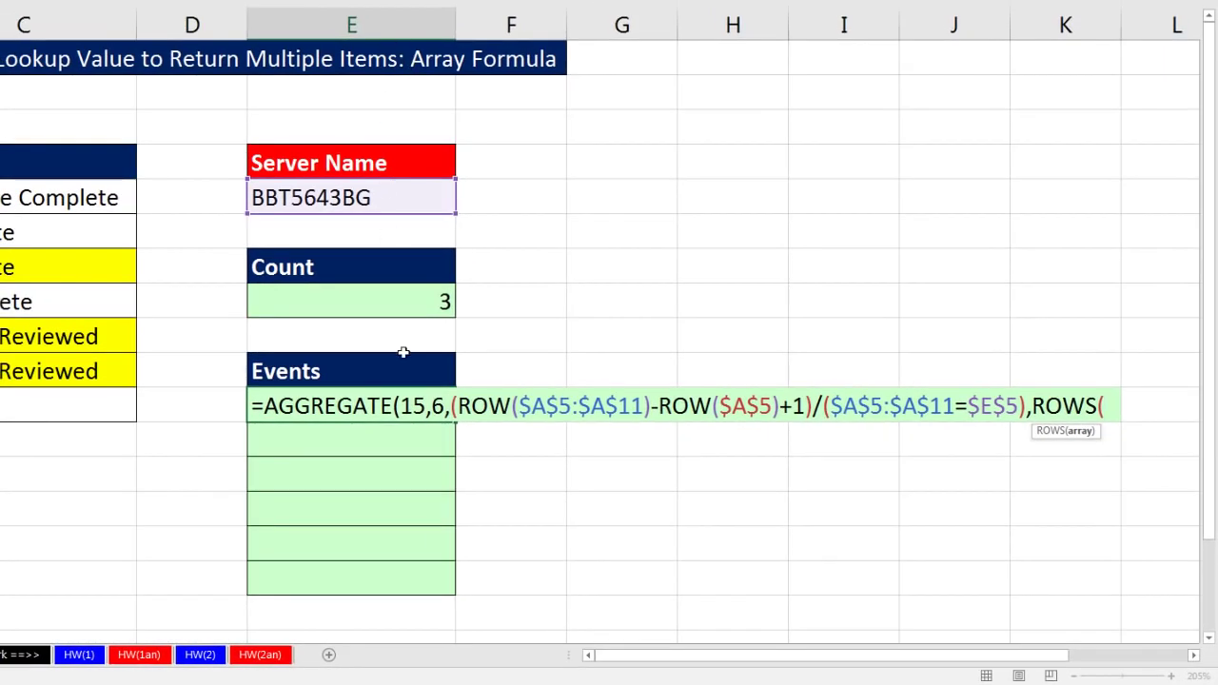
pyautogui.write('E$11:E11)')
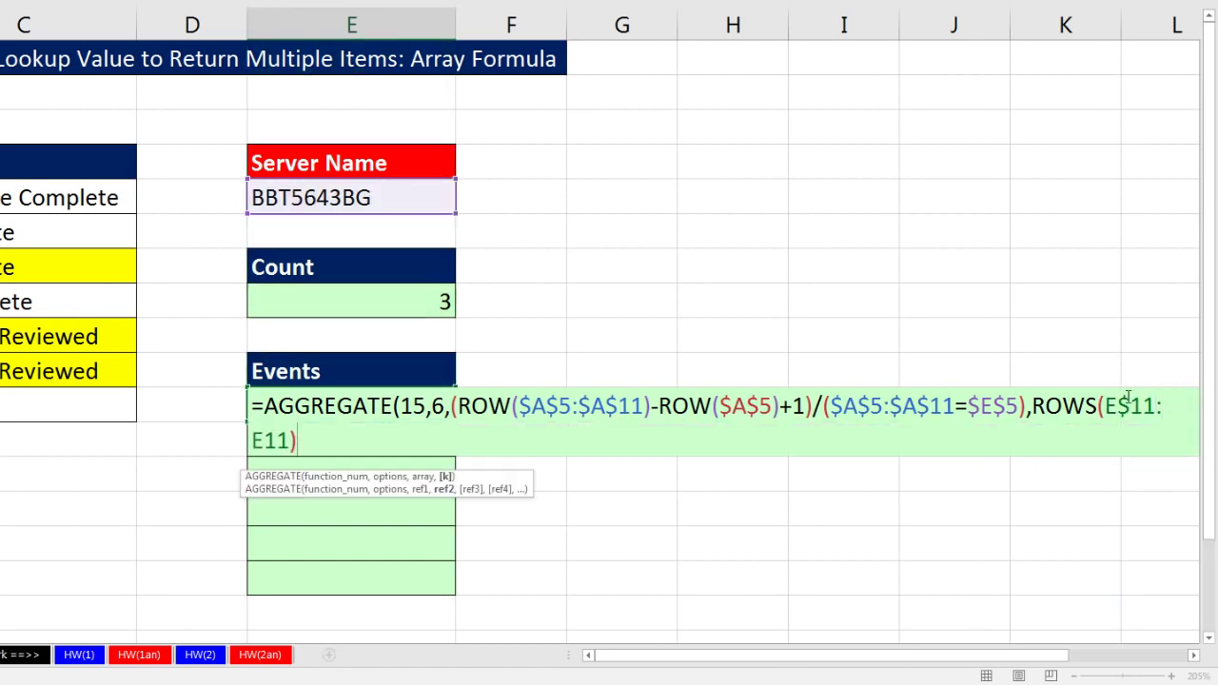
pyautogui.press('Right')
pyautogui.press('Right')
pyautogui.press('Right')
pyautogui.press('Right')
pyautogui.press('Right')
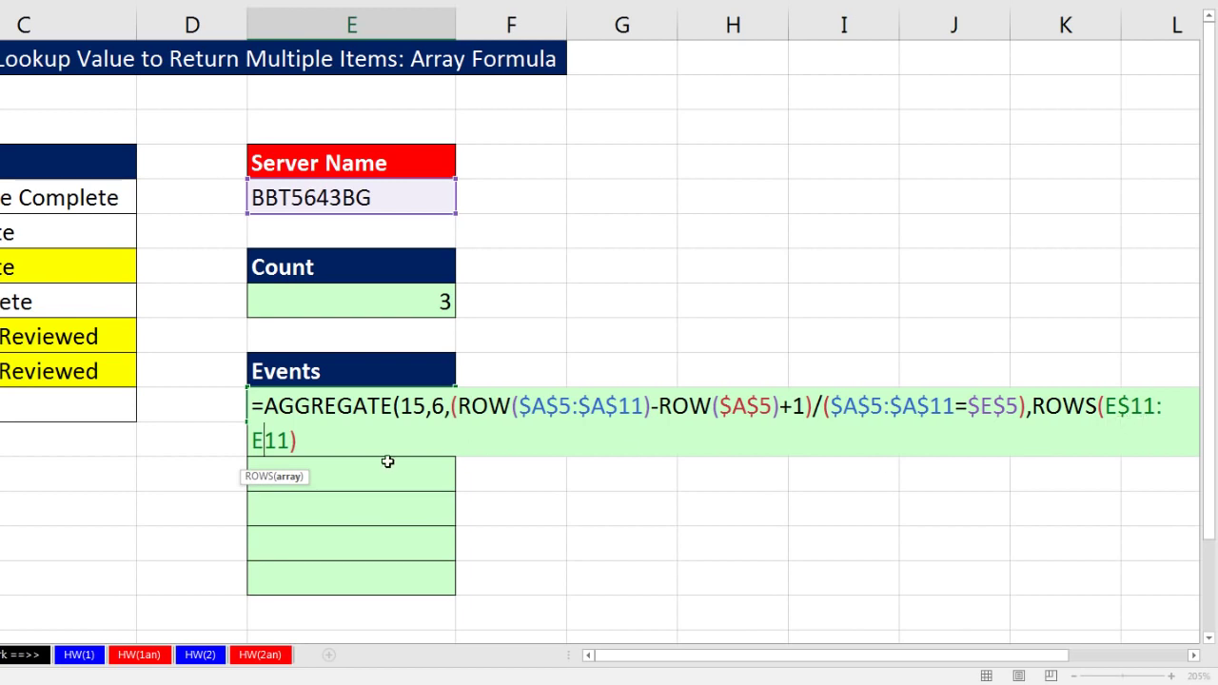
pyautogui.click(338, 442)
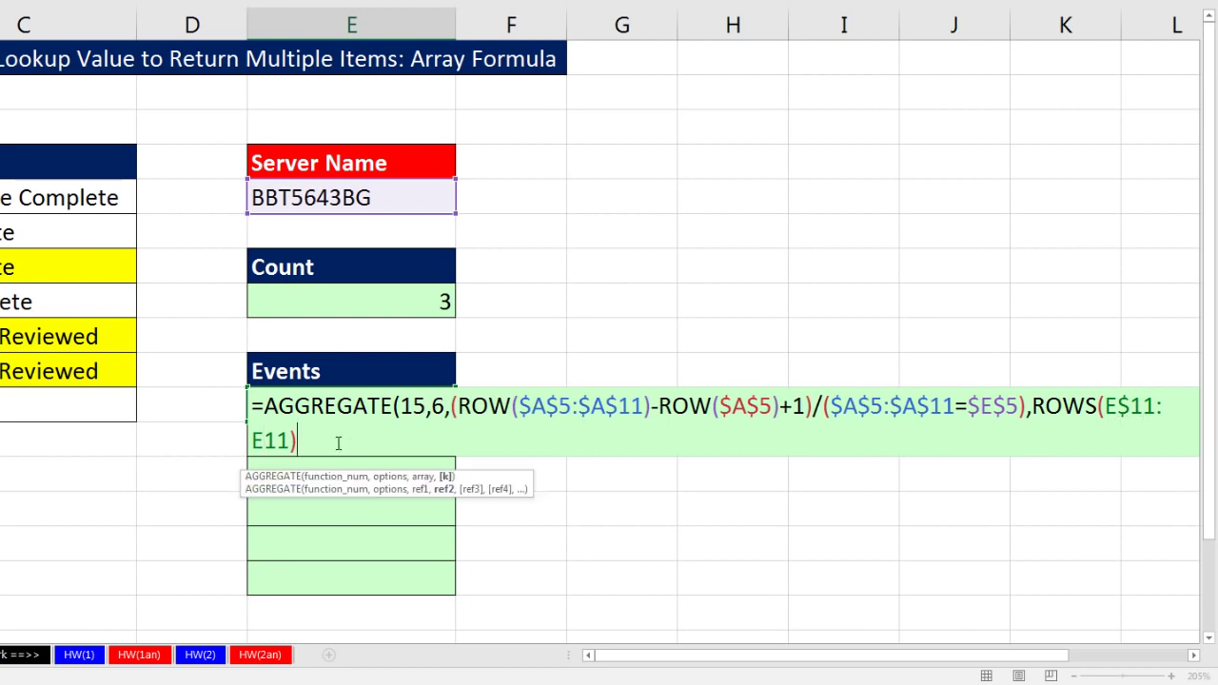
# Close and enter the AGGREGATE formula in E11, and copy it down through E16.
pyautogui.write(')')
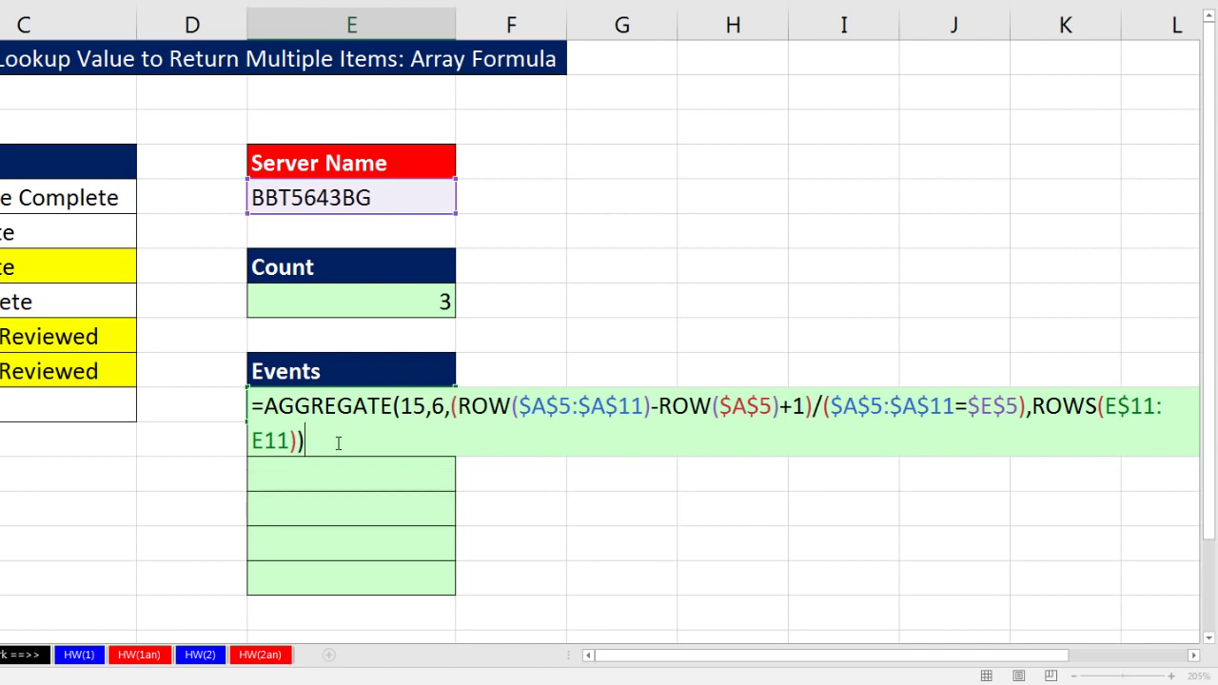
pyautogui.hotkey('ctrl', 'Return')
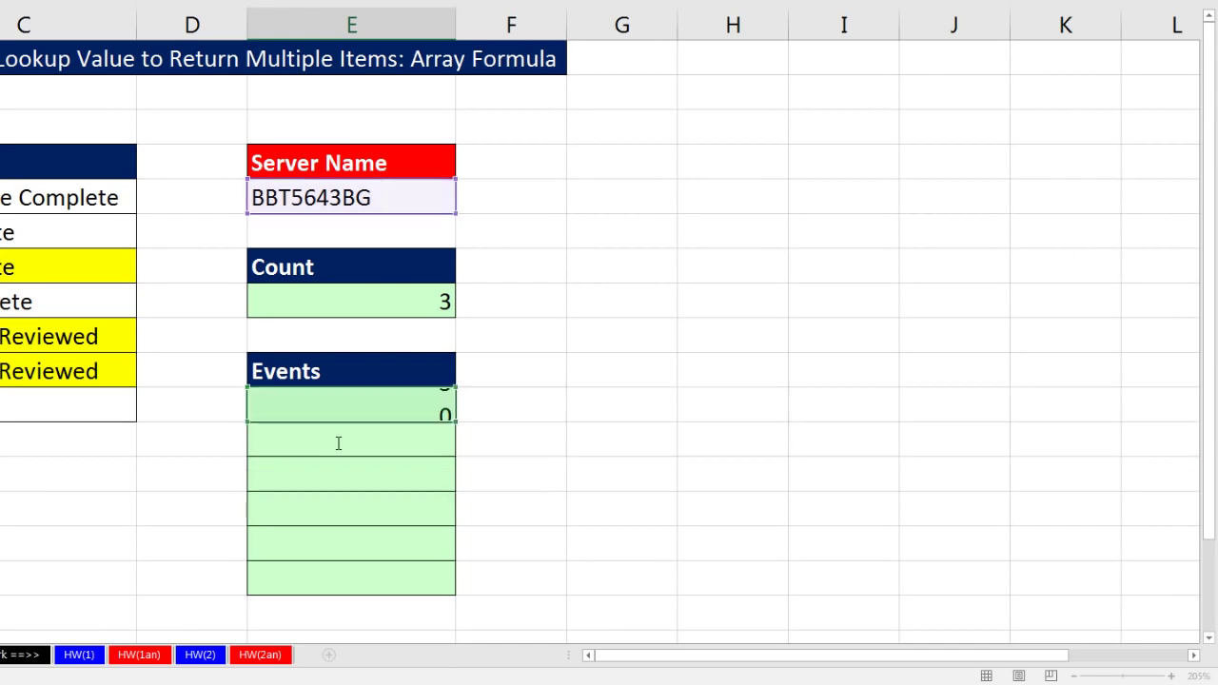
pyautogui.moveTo(458, 422); pyautogui.dragTo(465, 597)
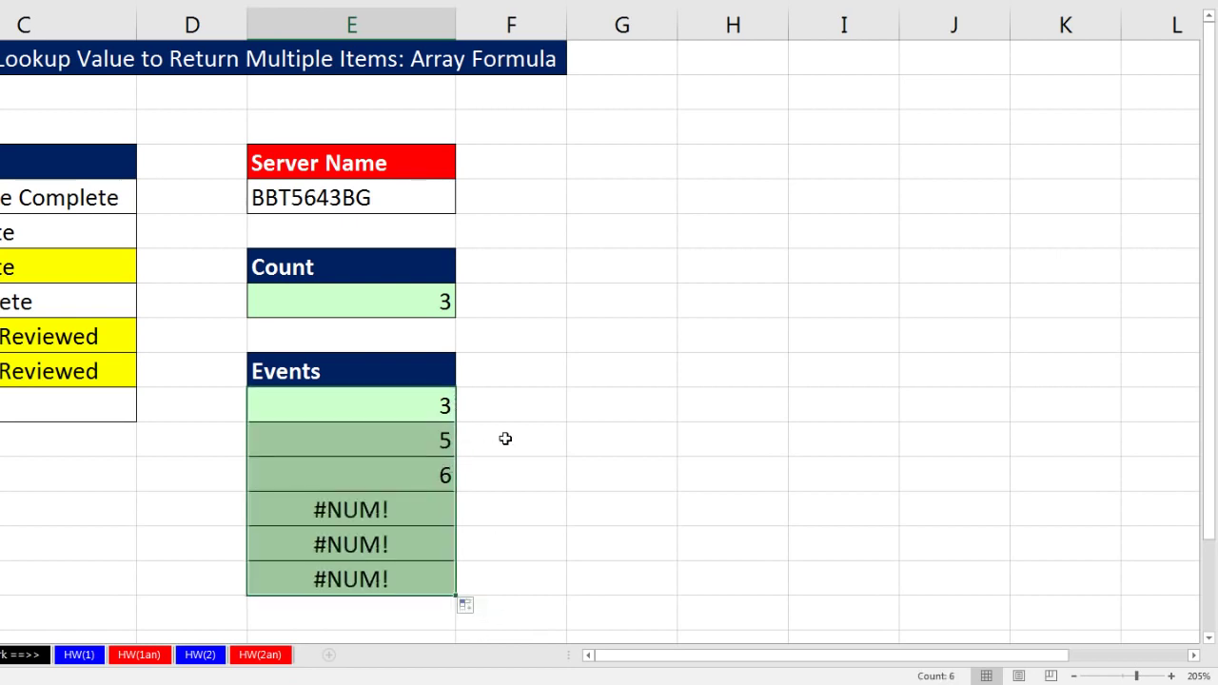
# Put INDEX in front of AGGREGATE in E11 with the locked Event range $B$5:$B$11 as its array argument.
pyautogui.doubleClick(422, 402)
pyautogui.click(264, 409)
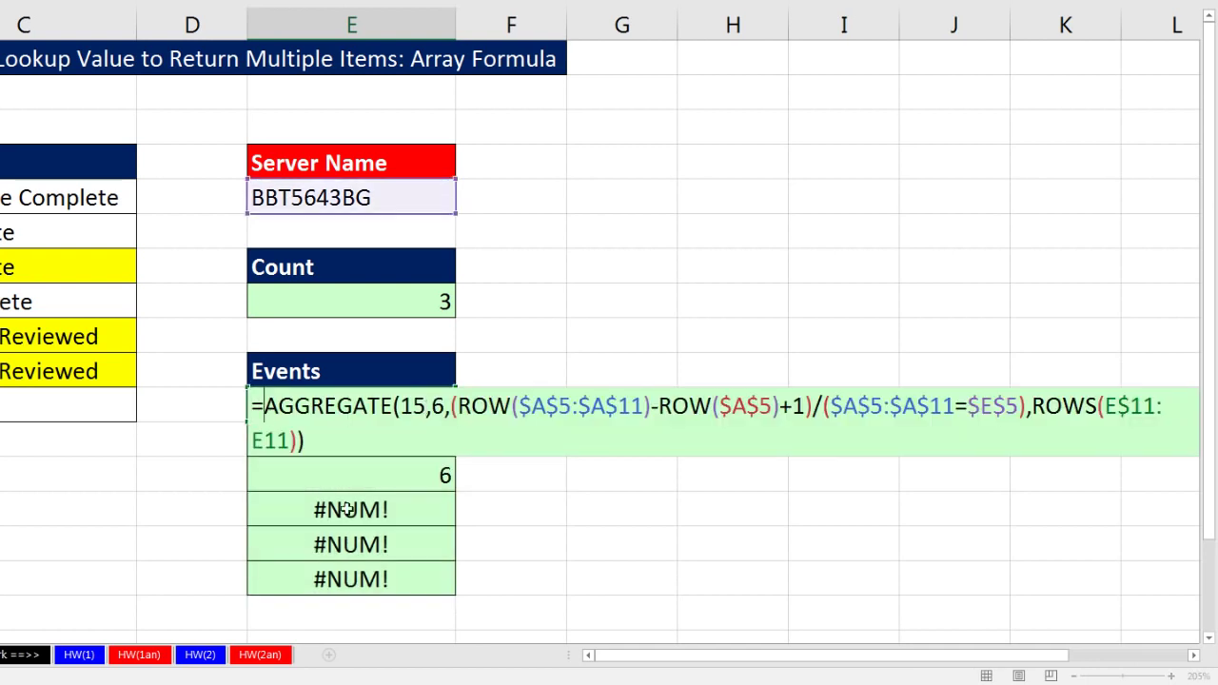
pyautogui.write('ind')
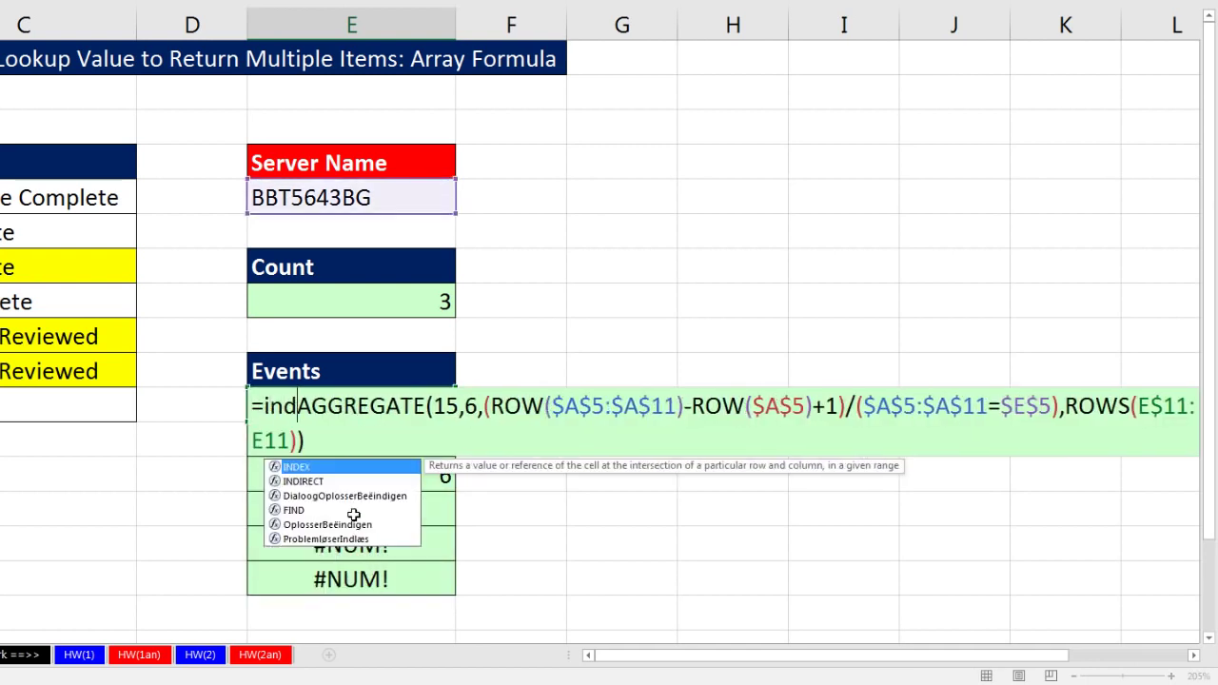
pyautogui.press('Tab')
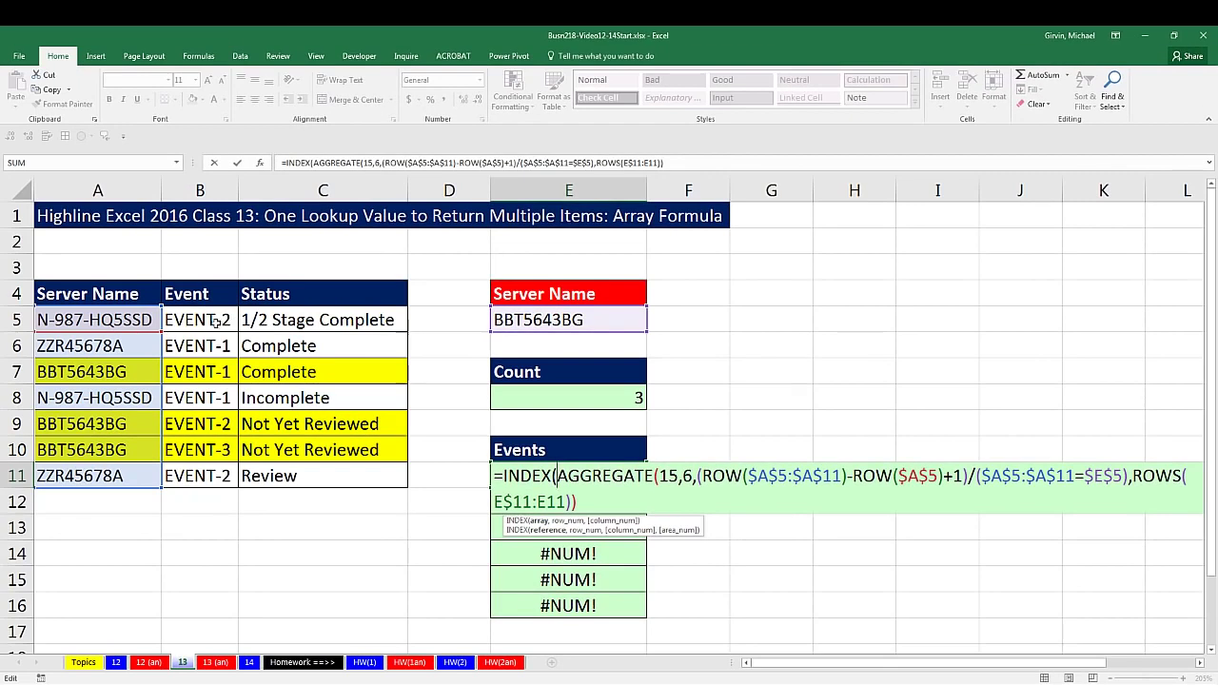
pyautogui.moveTo(217, 323); pyautogui.dragTo(200, 476)
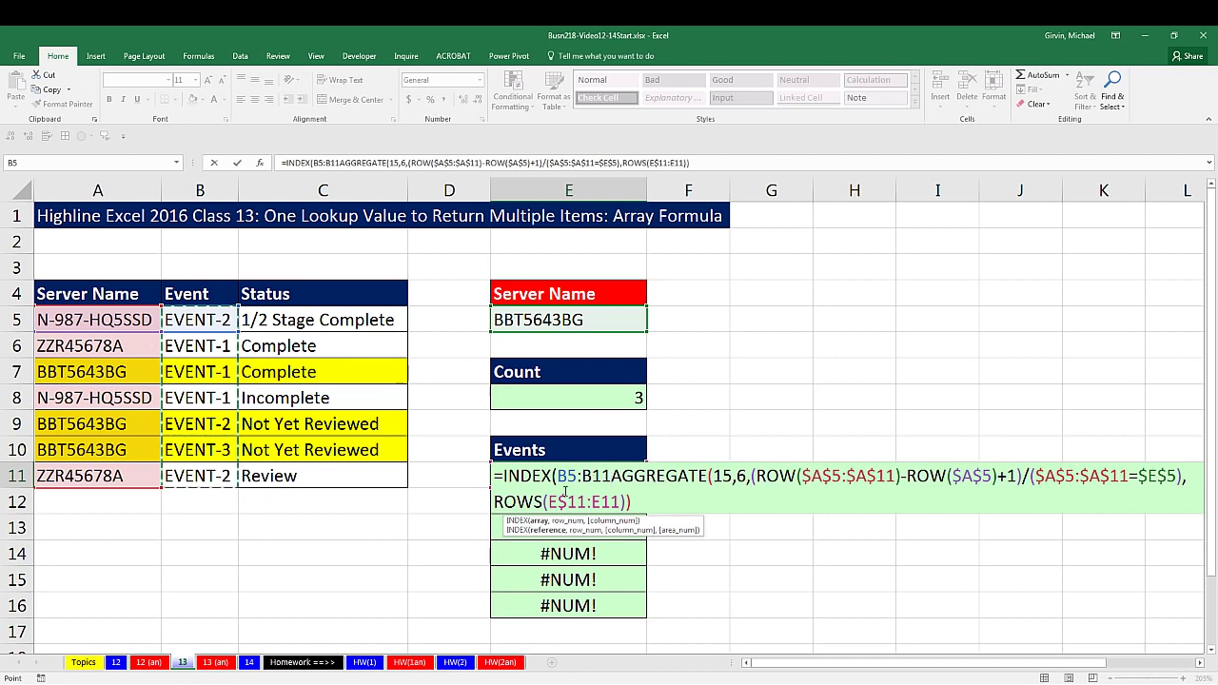
pyautogui.press('F4')
pyautogui.write(',')
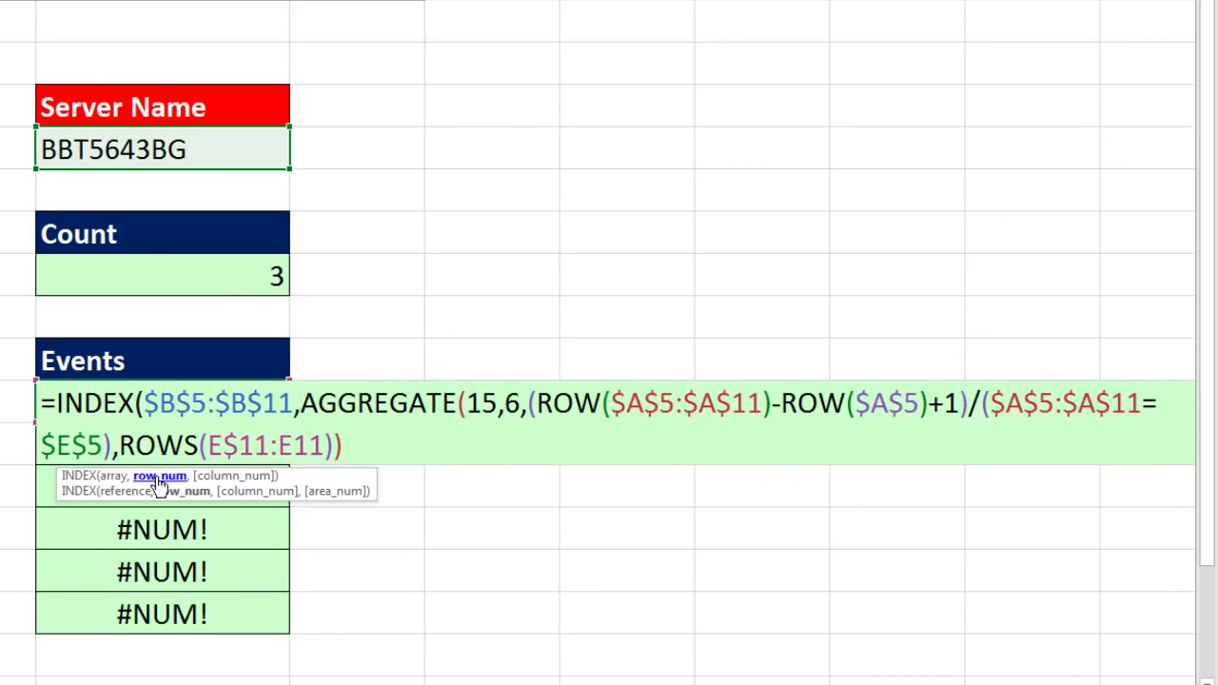
# Check that AGGREGATE serves as INDEX's row_num argument, enter the formula in E11, and copy it down through E16.
pyautogui.click(212, 484)
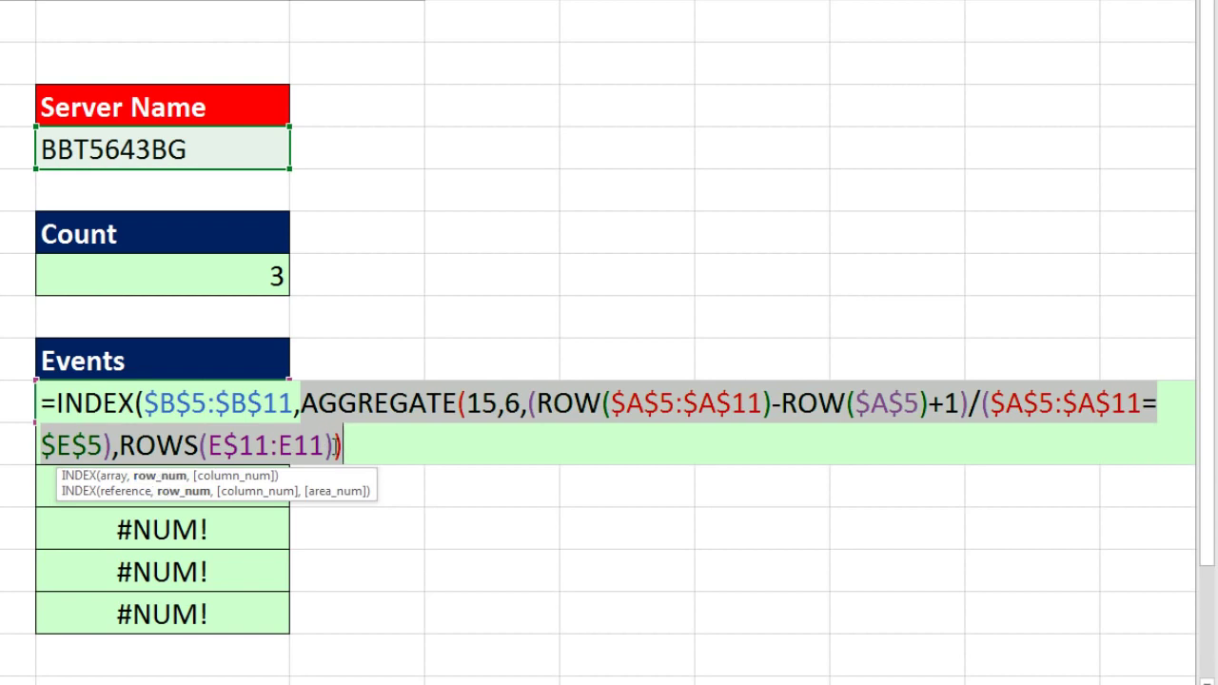
pyautogui.click(356, 450)
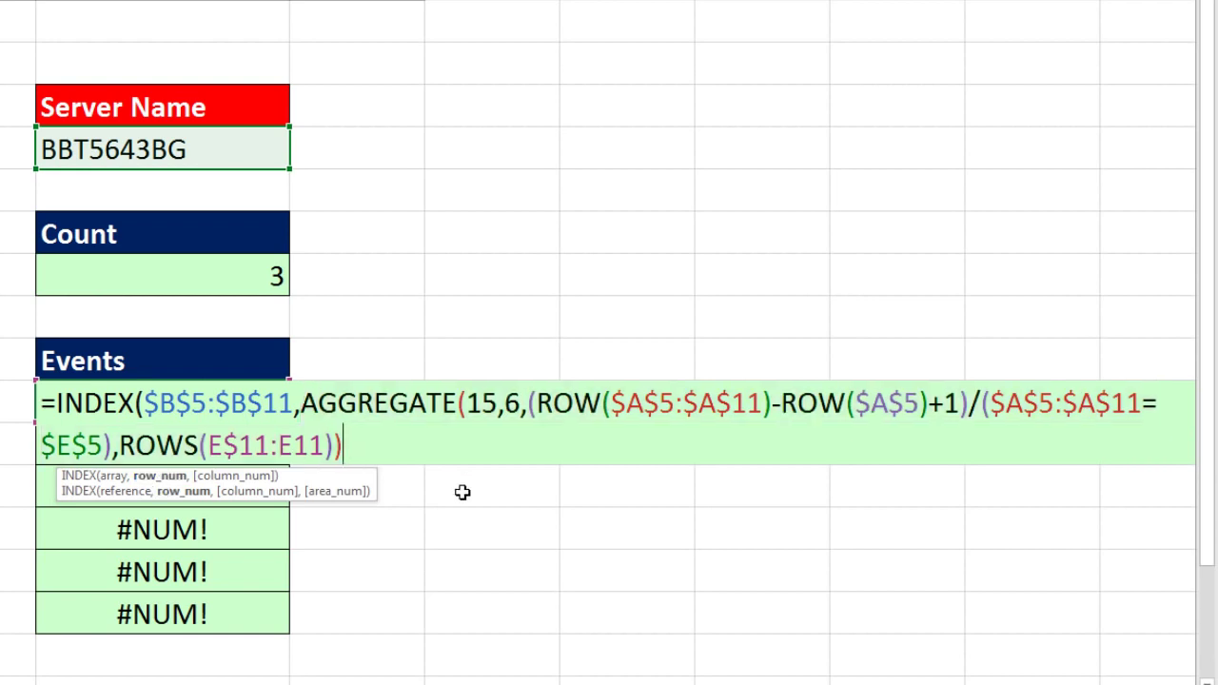
pyautogui.hotkey('ctrl', 'Return')
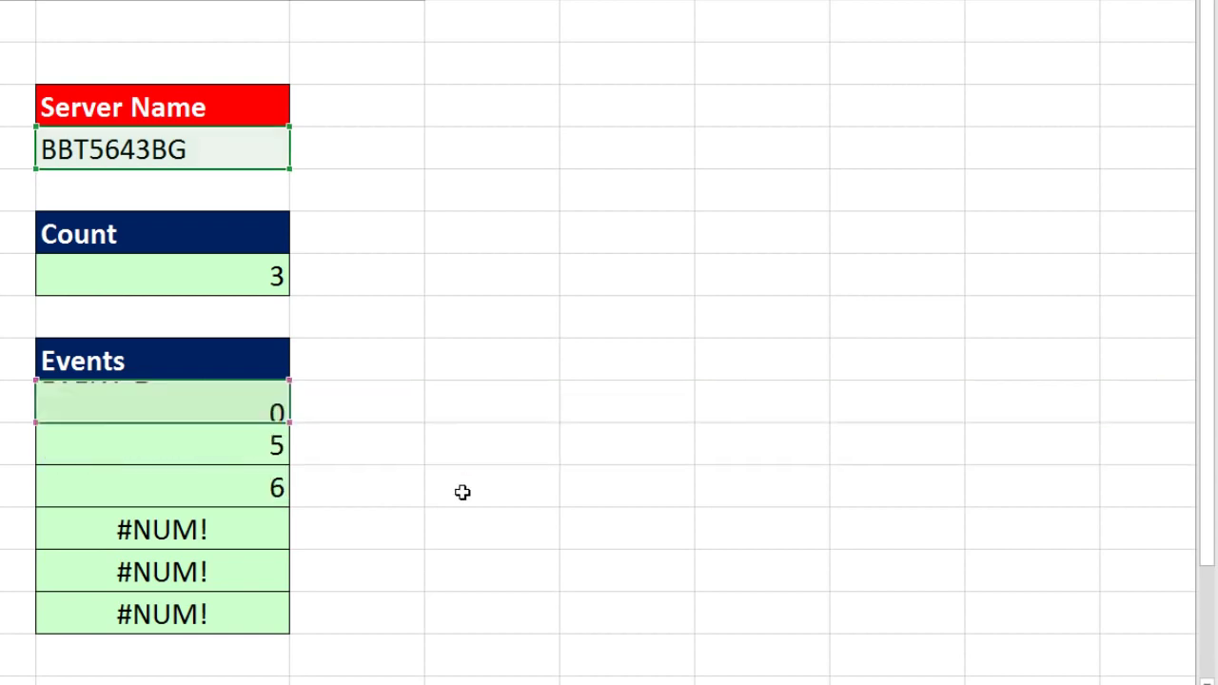
pyautogui.moveTo(289, 422); pyautogui.dragTo(280, 629)
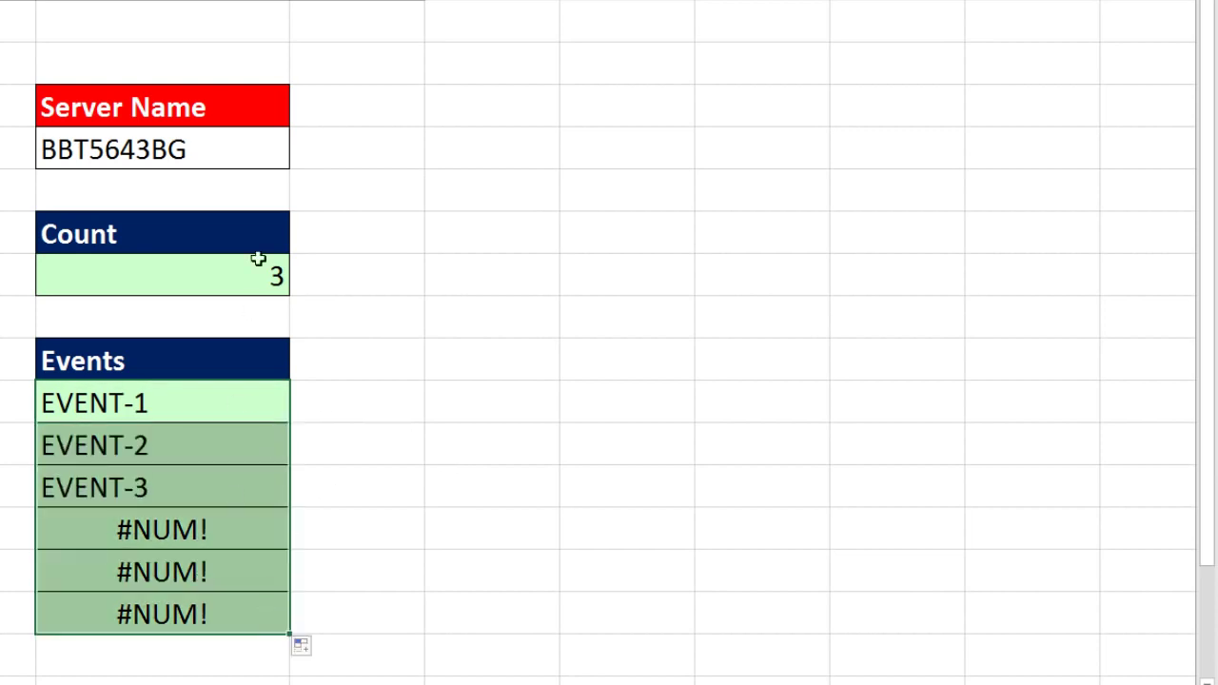
# Test the event formulas by switching the server name in E5 to ZZR45678A, N-987-HQ5SSD, and back to BBT5643BG.
pyautogui.click(249, 133)
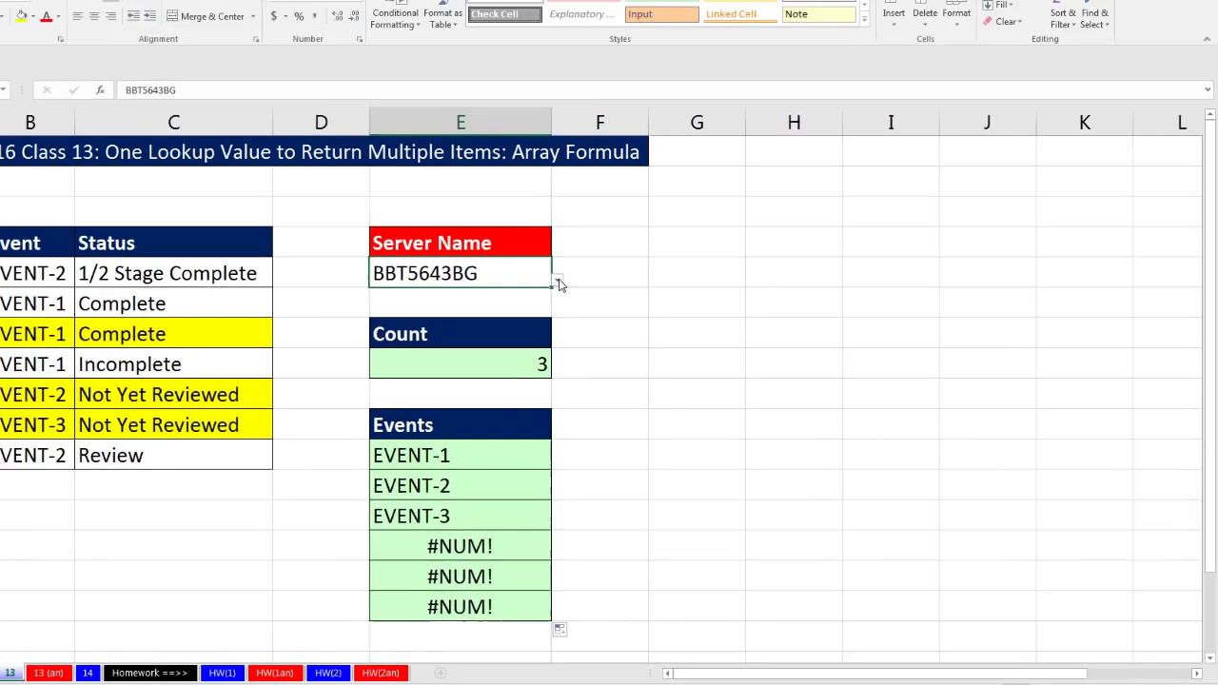
pyautogui.click(298, 156)
pyautogui.click(592, 340)
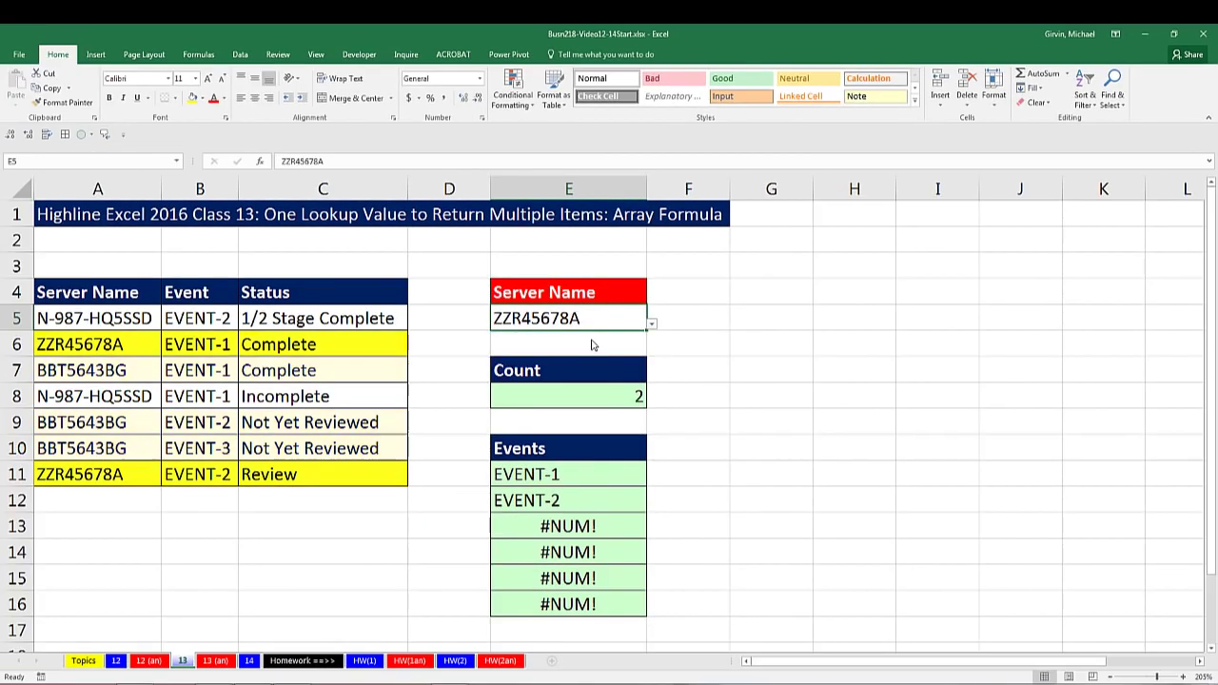
pyautogui.click(653, 326)
pyautogui.click(514, 374)
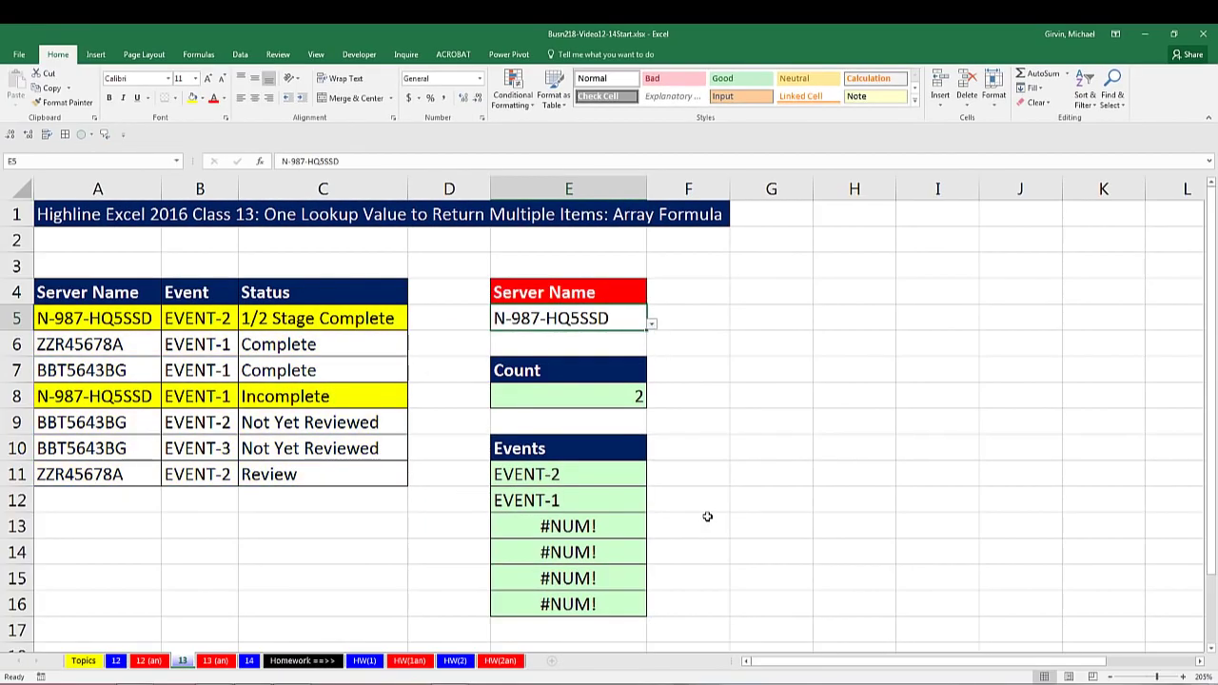
pyautogui.click(651, 325)
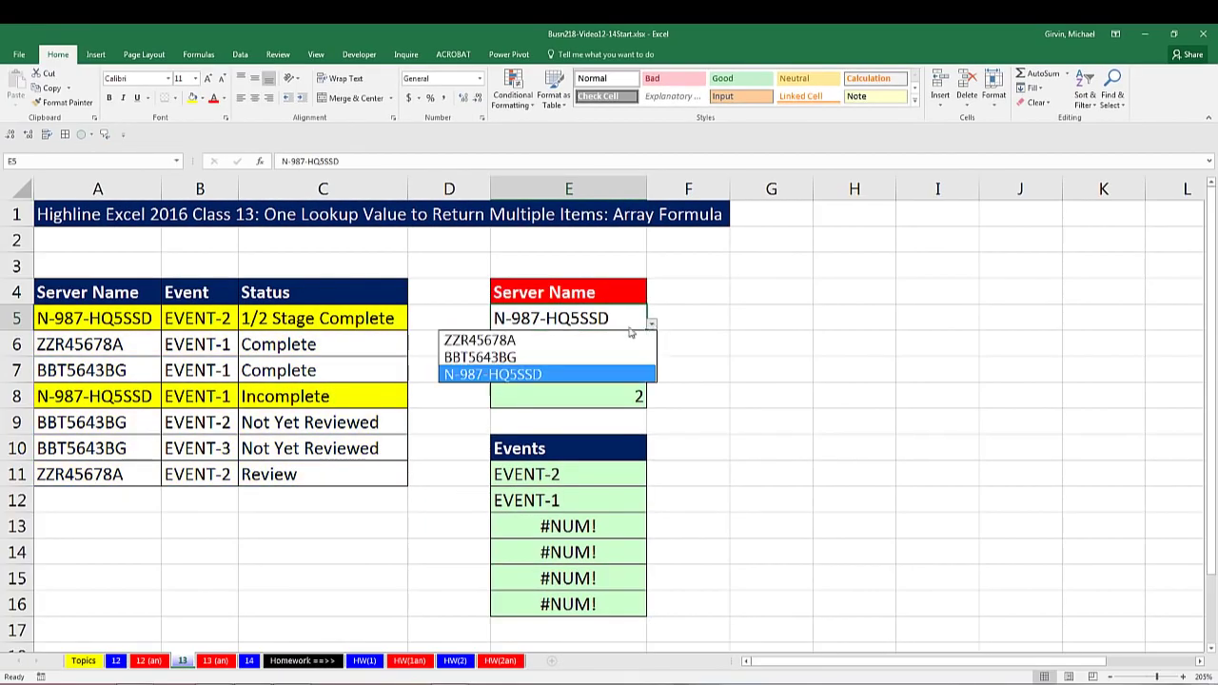
pyautogui.click(554, 355)
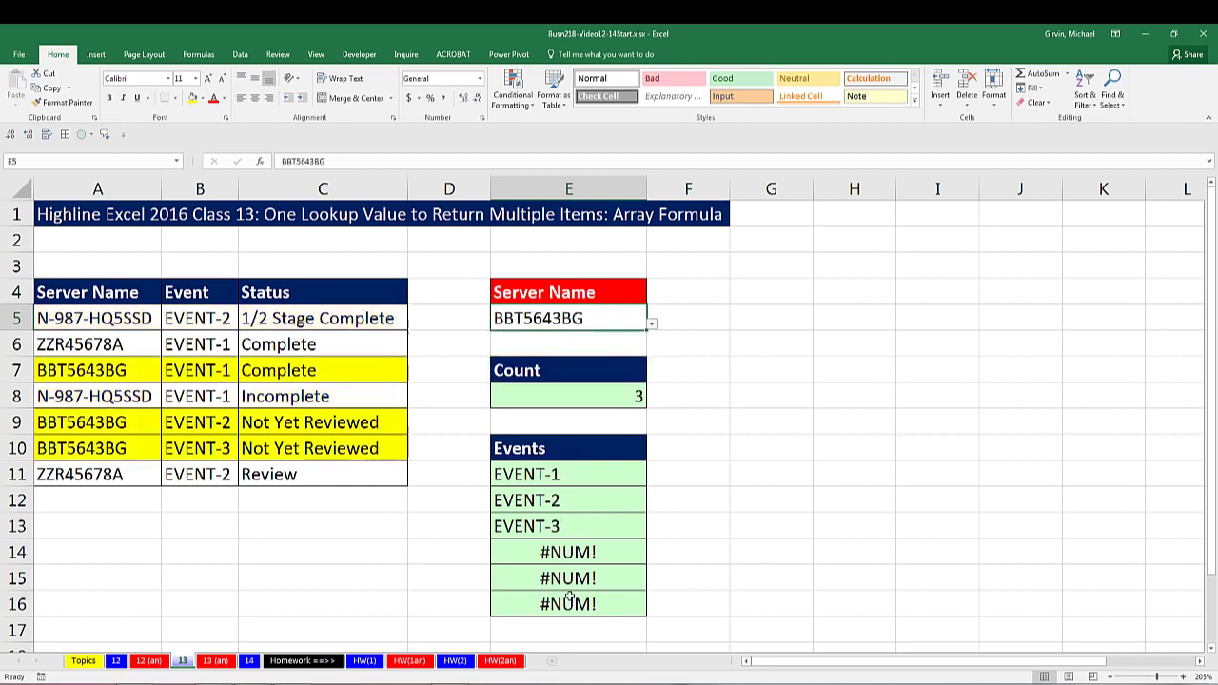
# Compare the event cells E11:E13 with the error cells E14:E16, and choose ZZR45678A as the server name in E5.
pyautogui.click(574, 473)
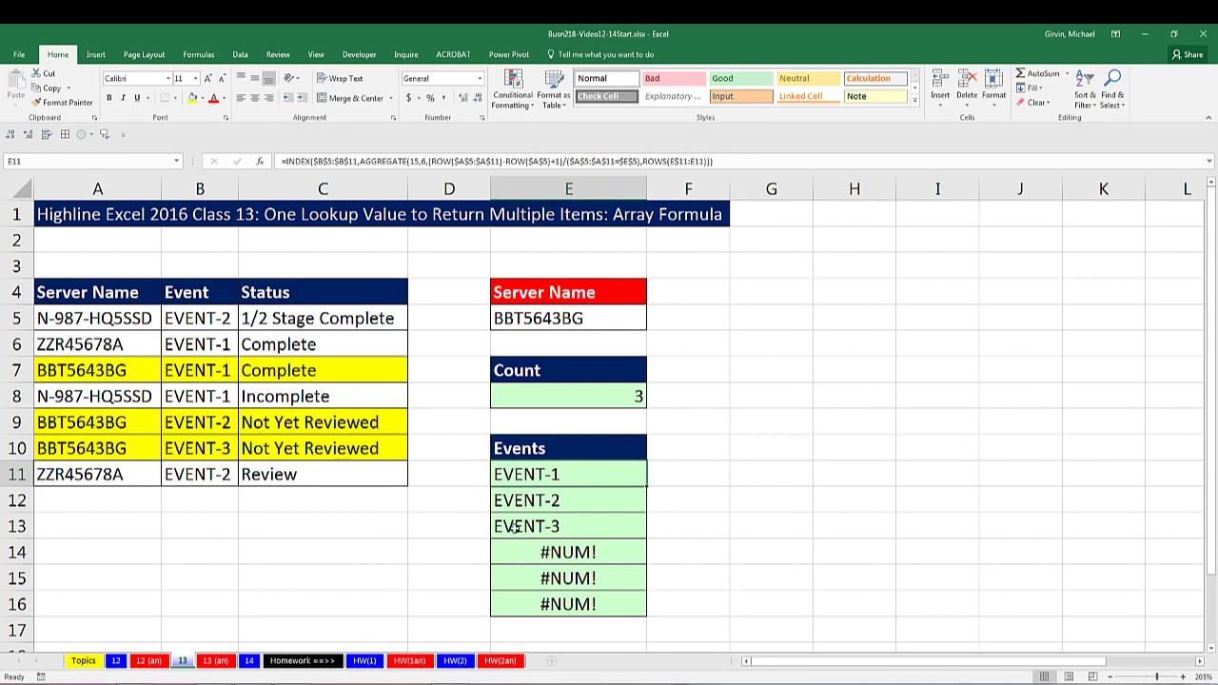
pyautogui.moveTo(517, 546); pyautogui.dragTo(522, 604)
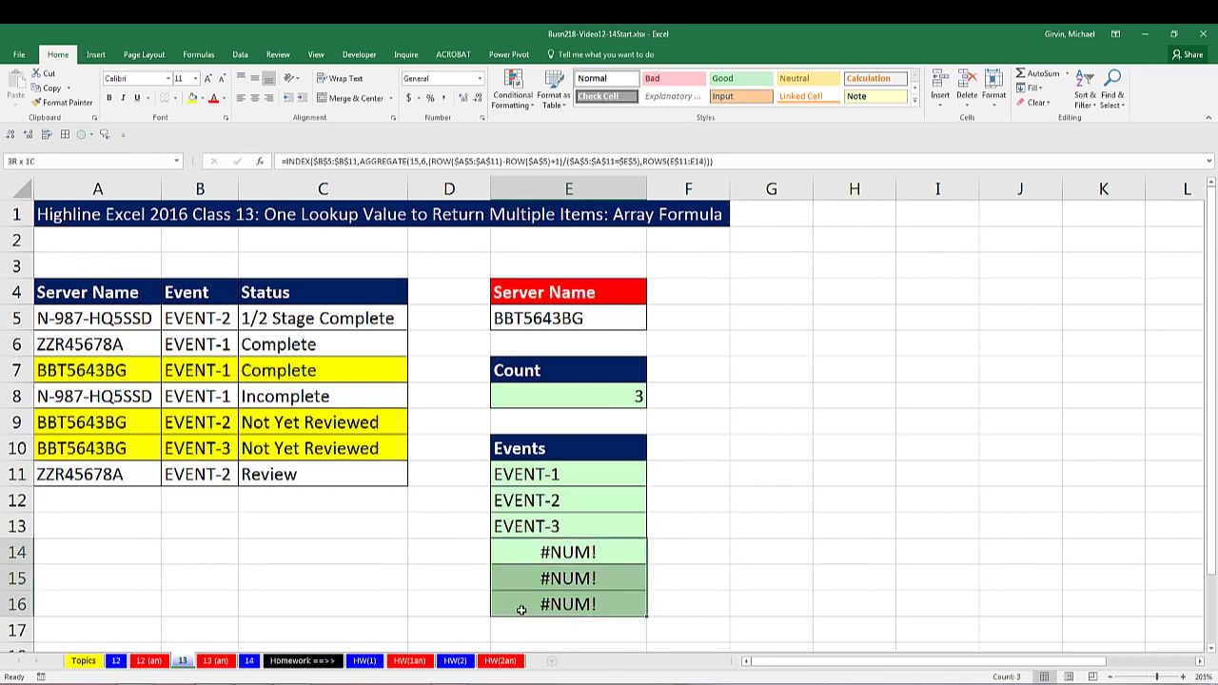
pyautogui.moveTo(526, 473); pyautogui.dragTo(530, 527)
pyautogui.click(551, 319)
pyautogui.click(651, 323)
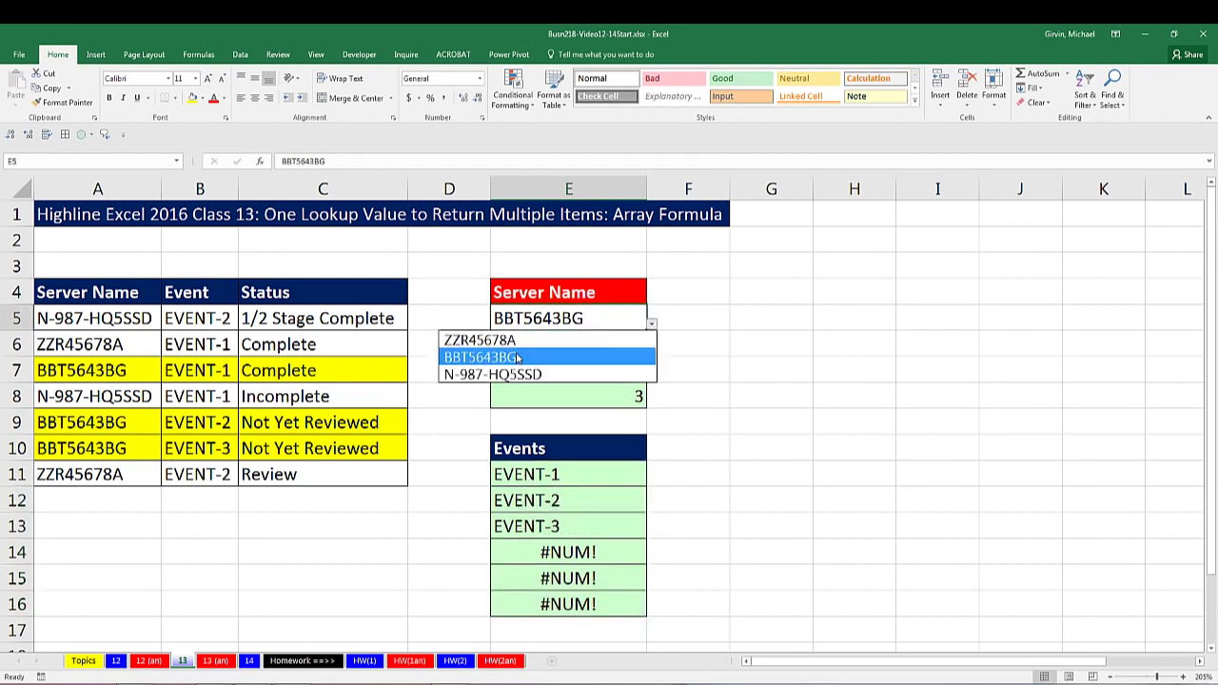
pyautogui.click(516, 353)
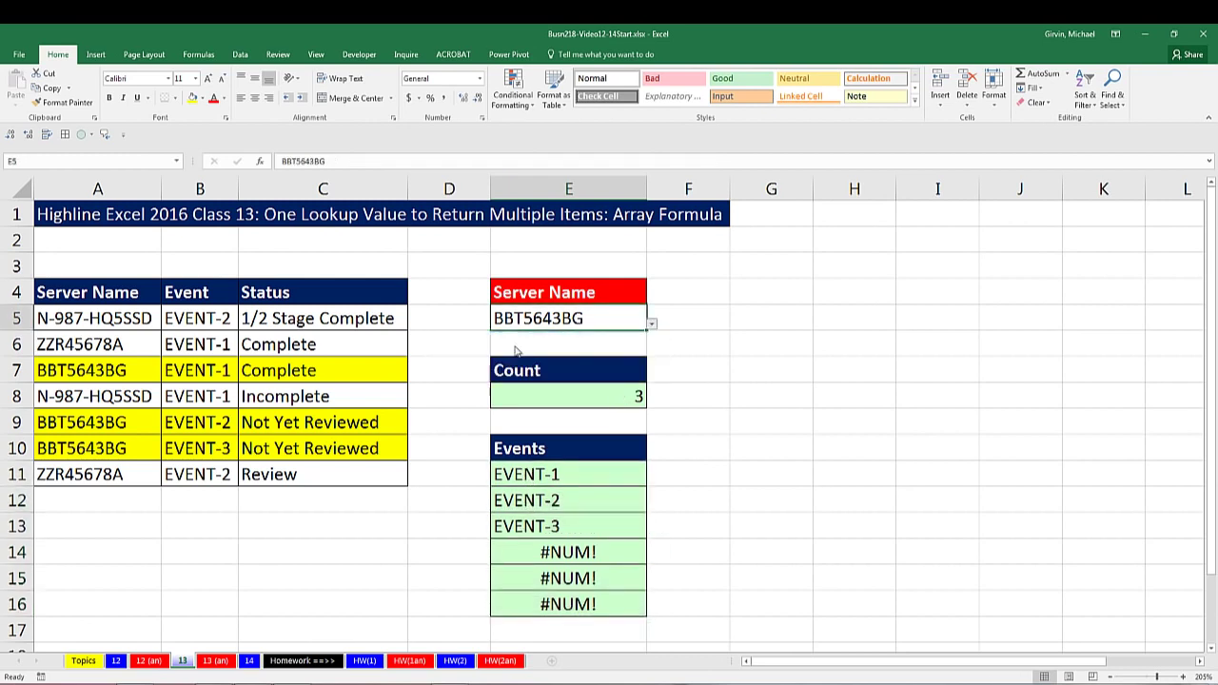
pyautogui.moveTo(528, 476); pyautogui.dragTo(523, 605)
# Put IF in front of INDEX in E11 and insert a copy of ROWS(E$11:E11) as the start of its logical test.
pyautogui.doubleClick(558, 475)
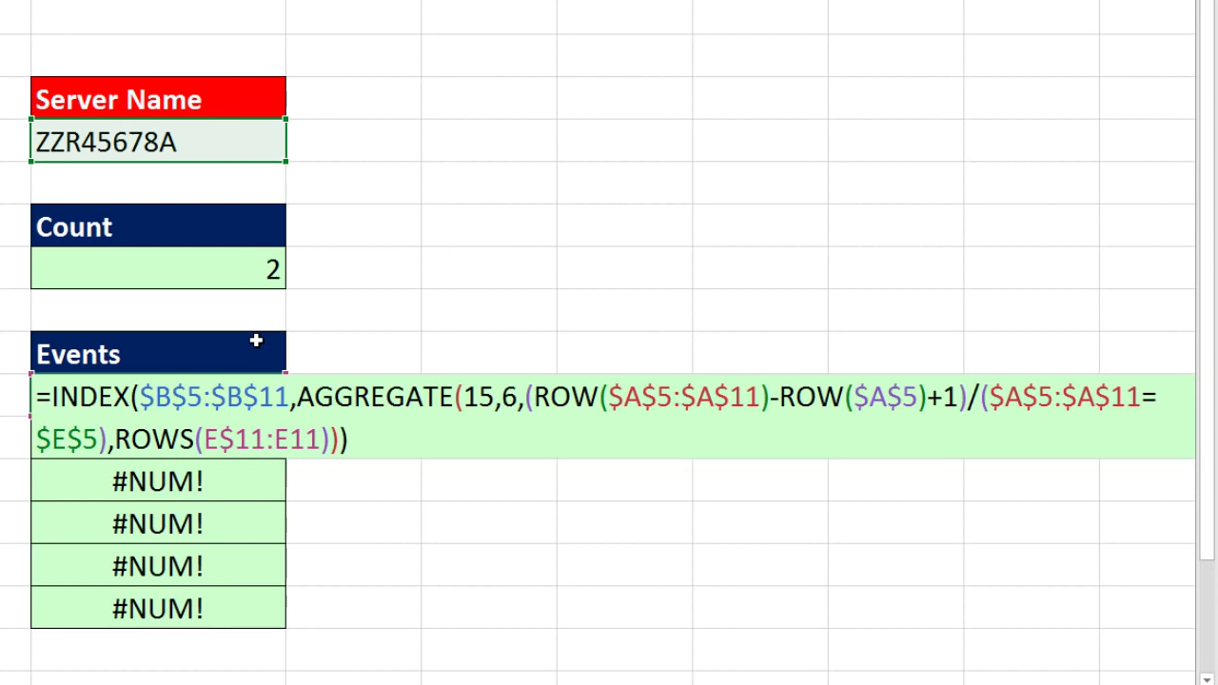
pyautogui.write('IF(')
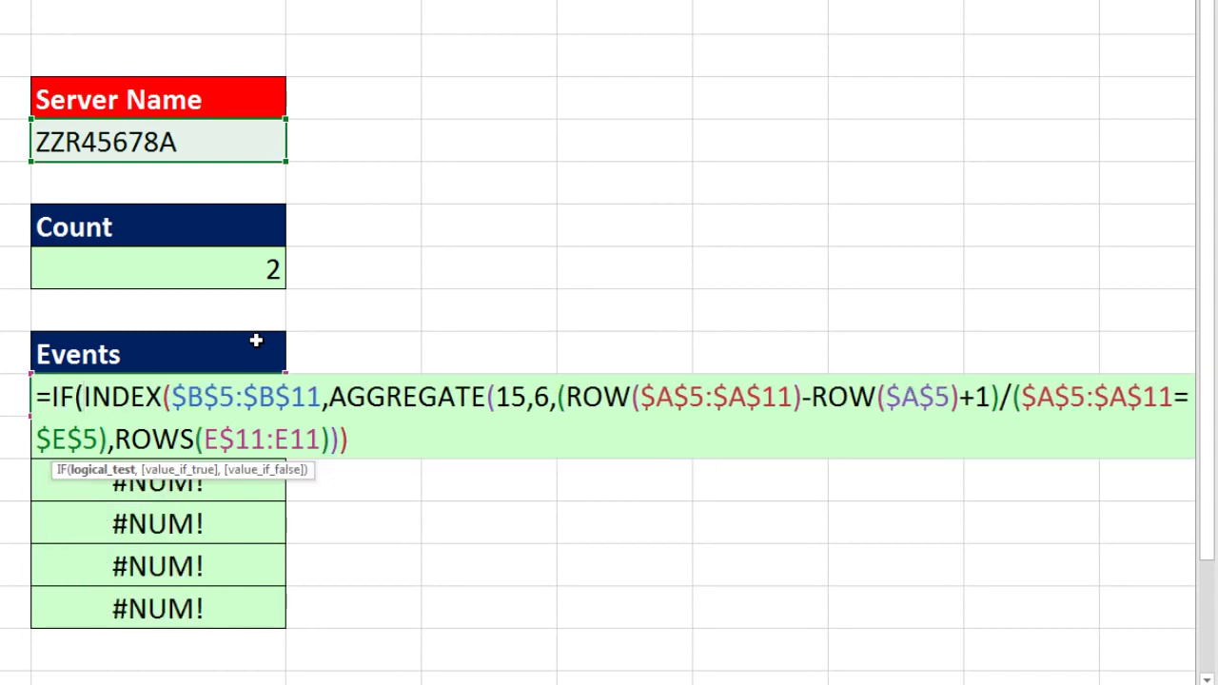
pyautogui.click(144, 433)
pyautogui.moveTo(599, 474); pyautogui.dragTo(285, 483)
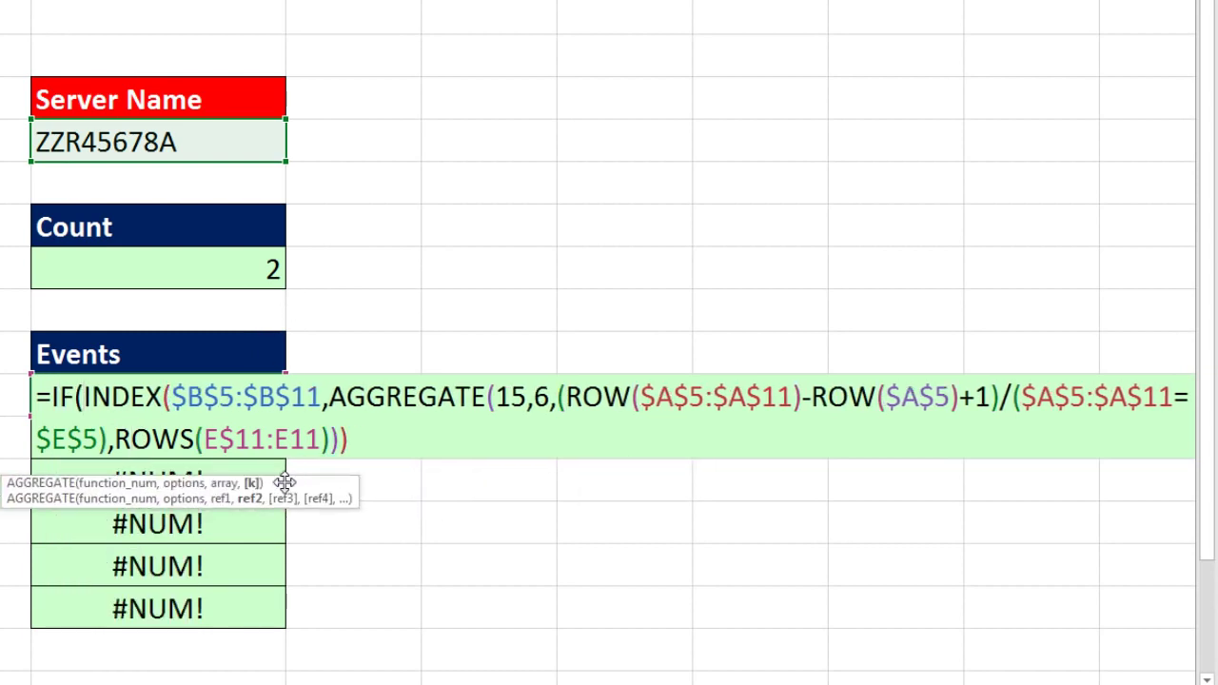
pyautogui.click(251, 484)
pyautogui.hotkey('ctrl', 'c')
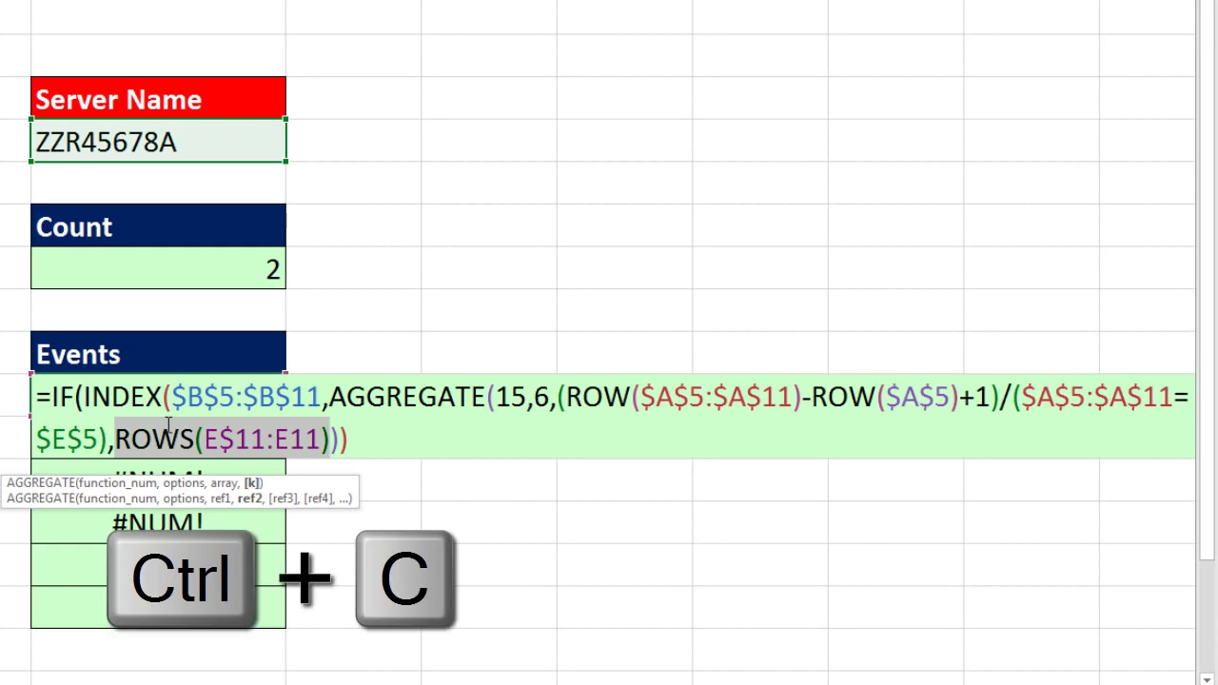
pyautogui.click(82, 396)
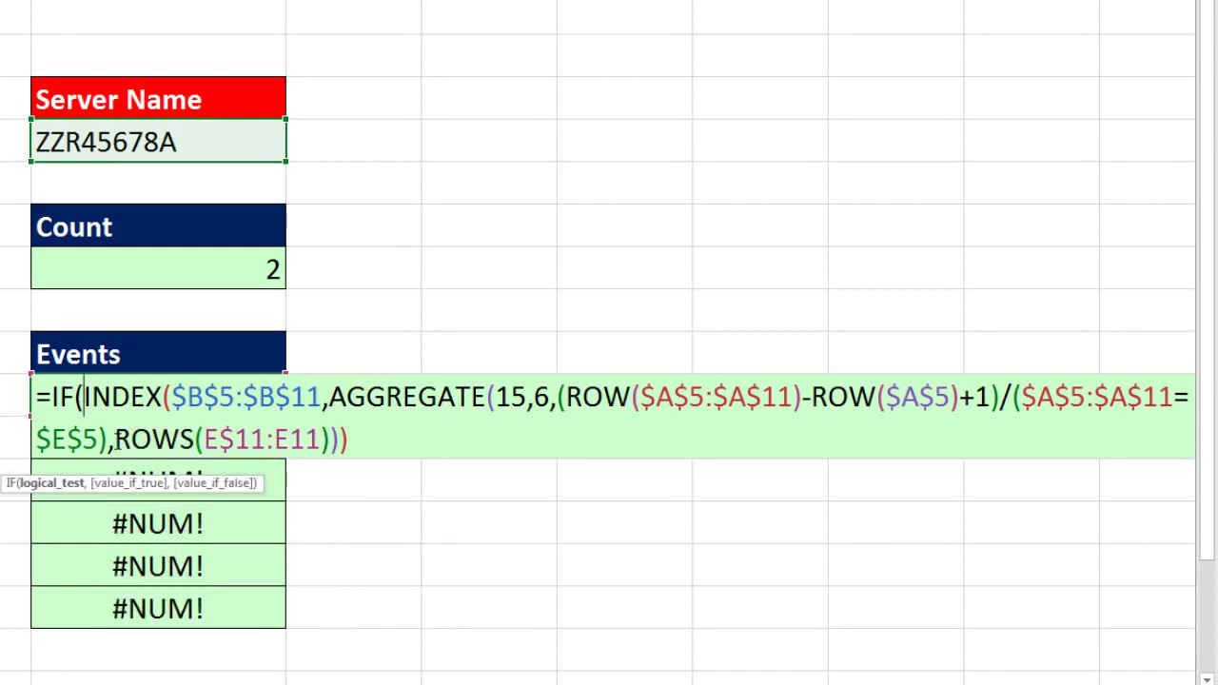
pyautogui.click(49, 483)
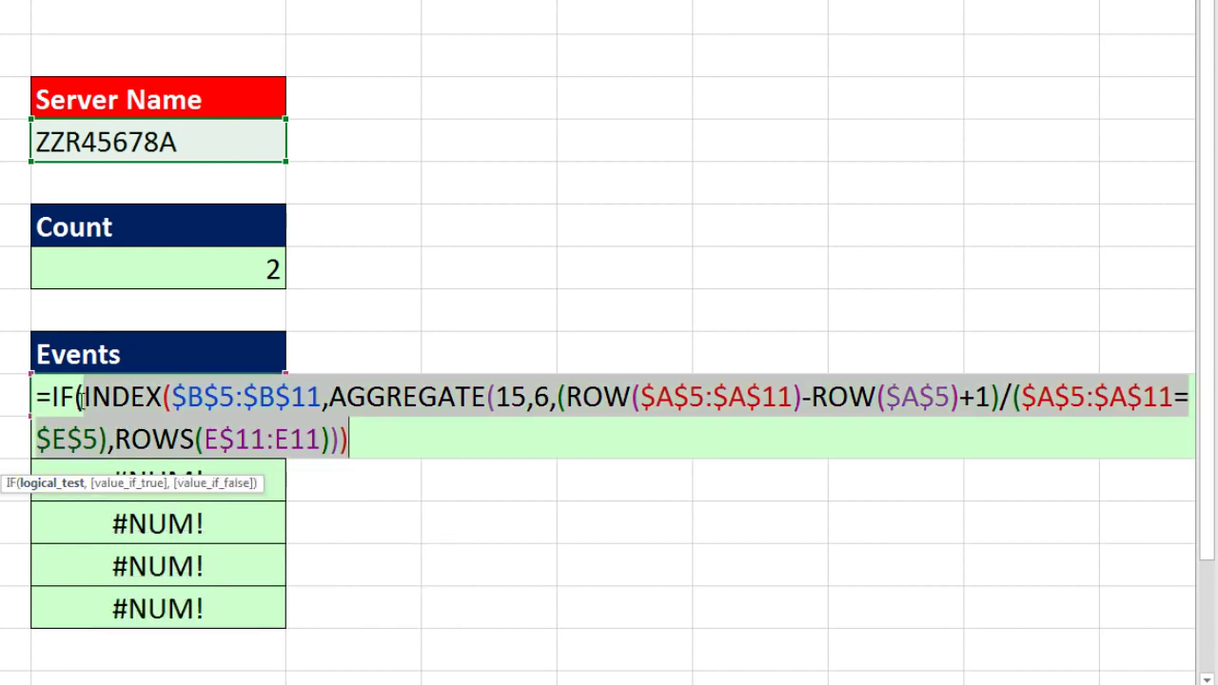
pyautogui.click(81, 398)
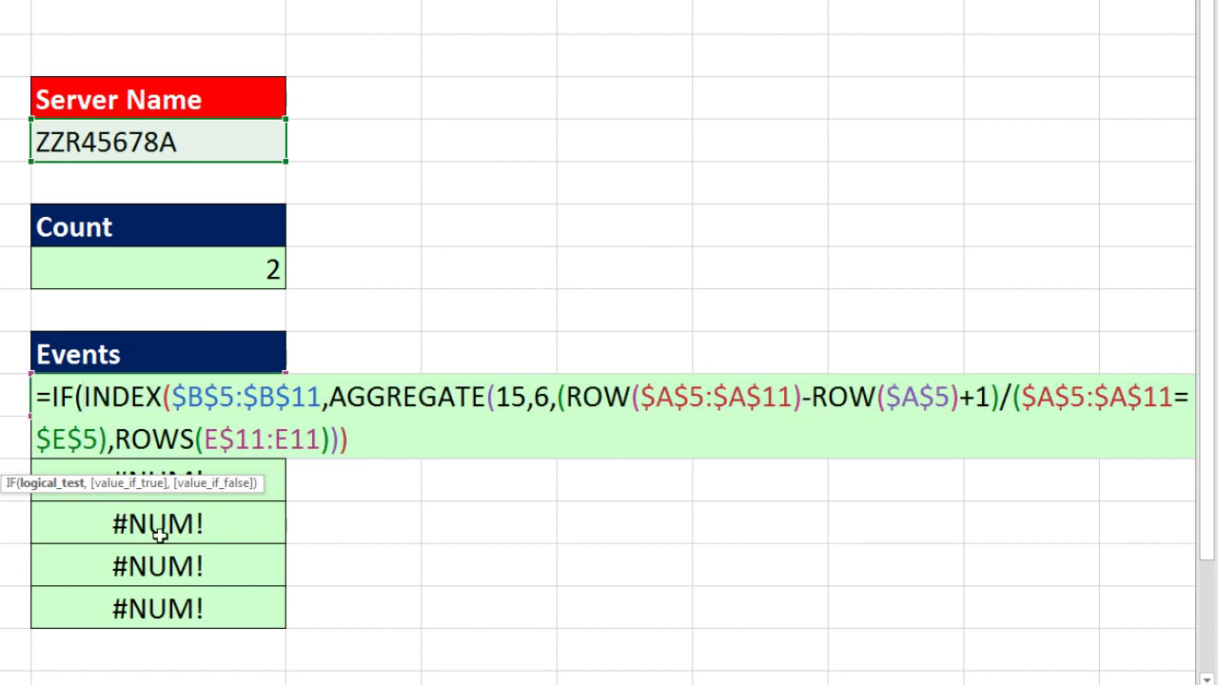
pyautogui.hotkey('ctrl', 'v')
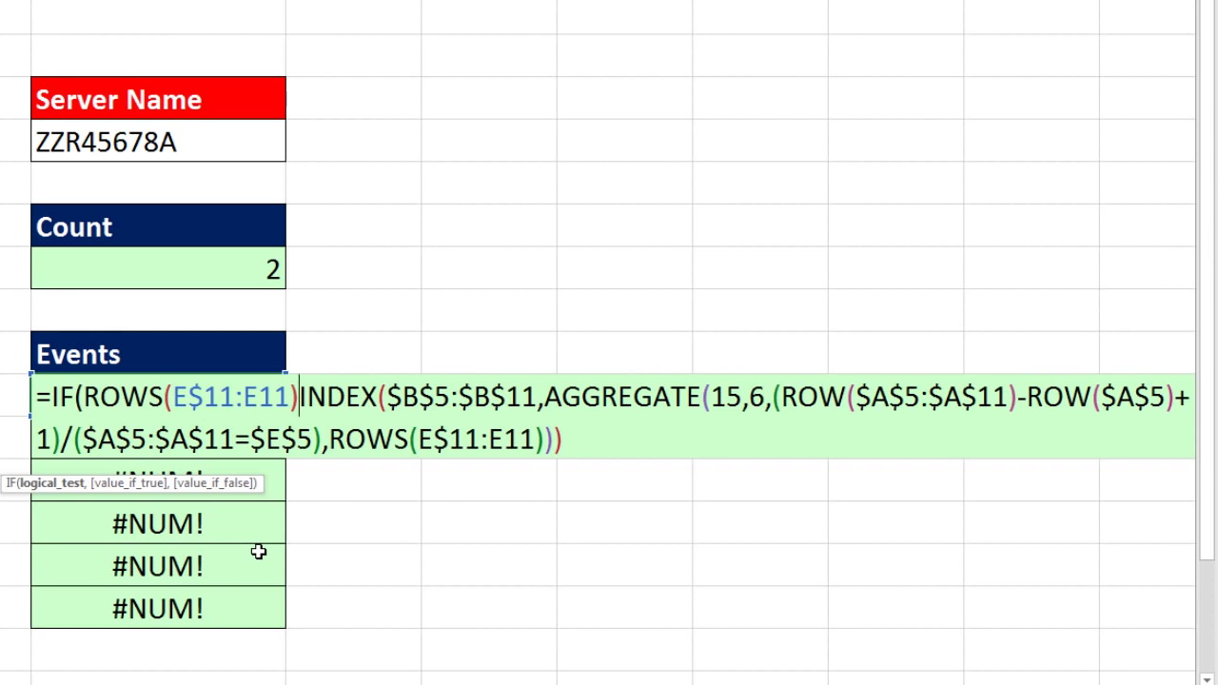
# Complete the IF logical test in E11 by comparing ROWS as greater than the locked count cell $E$8.
pyautogui.write('>')
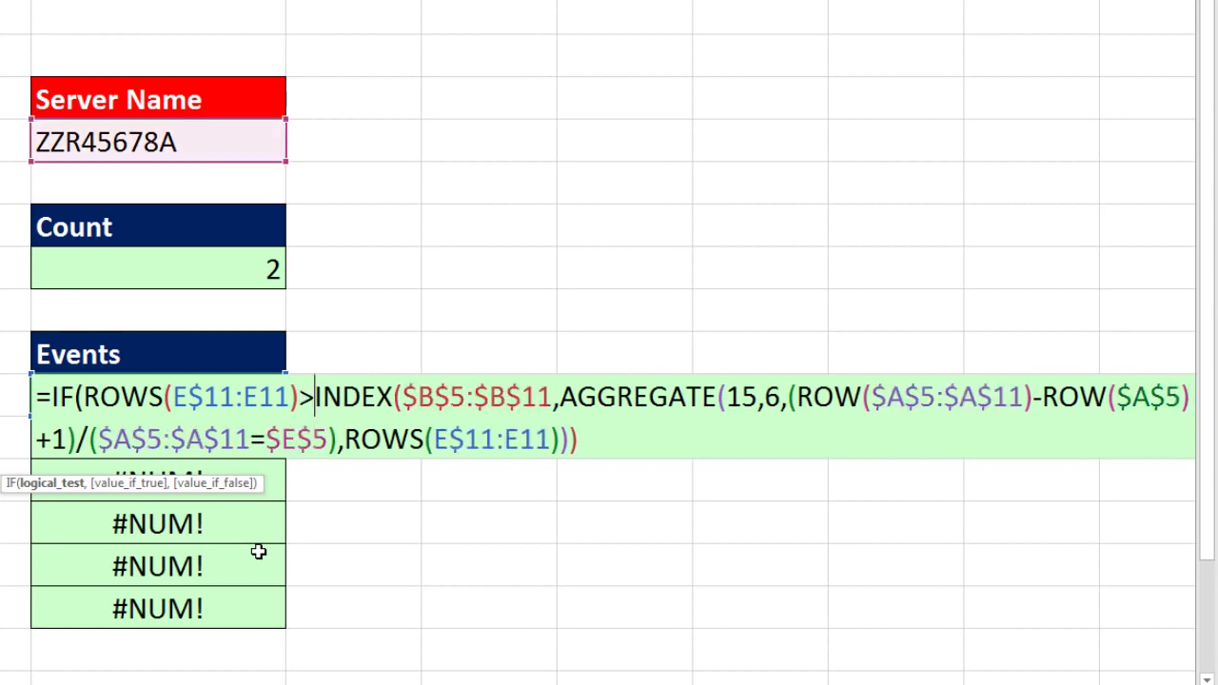
pyautogui.click(249, 276)
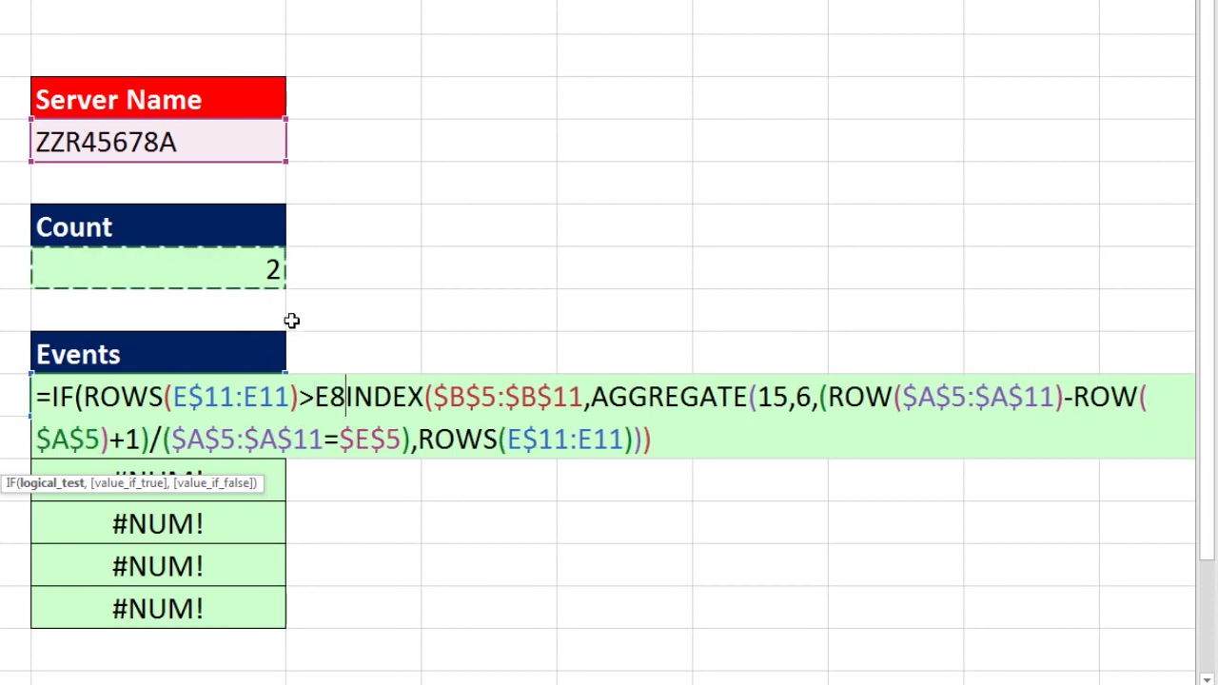
pyautogui.press('F4')
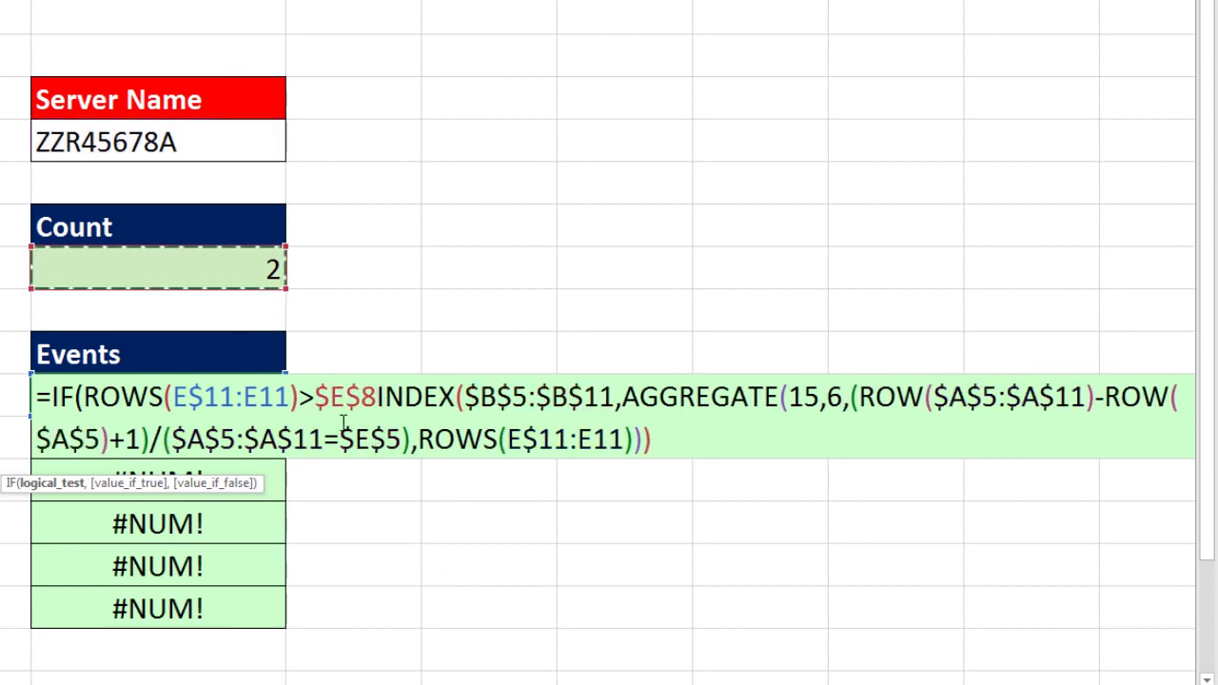
pyautogui.write(',')
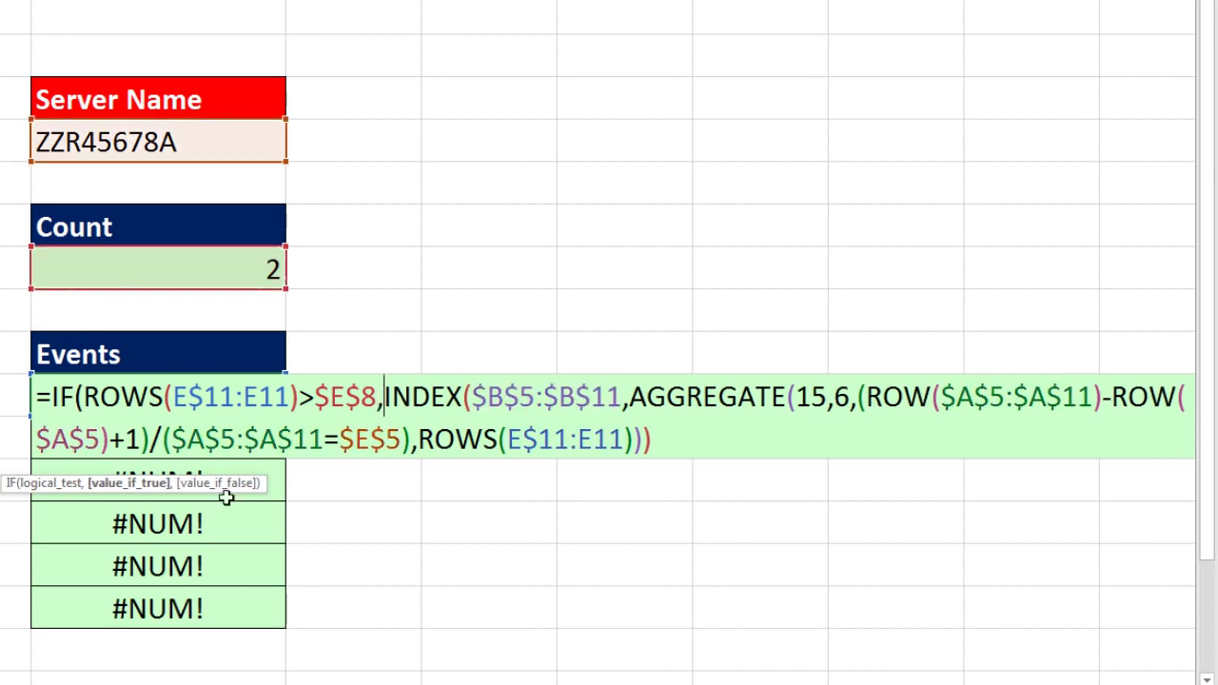
# Set an empty text string "" as IF's value_if_true in E11 and make the INDEX expression its value_if_false, reviewing both arguments.
pyautogui.moveTo(159, 491); pyautogui.dragTo(366, 491)
pyautogui.write('""')
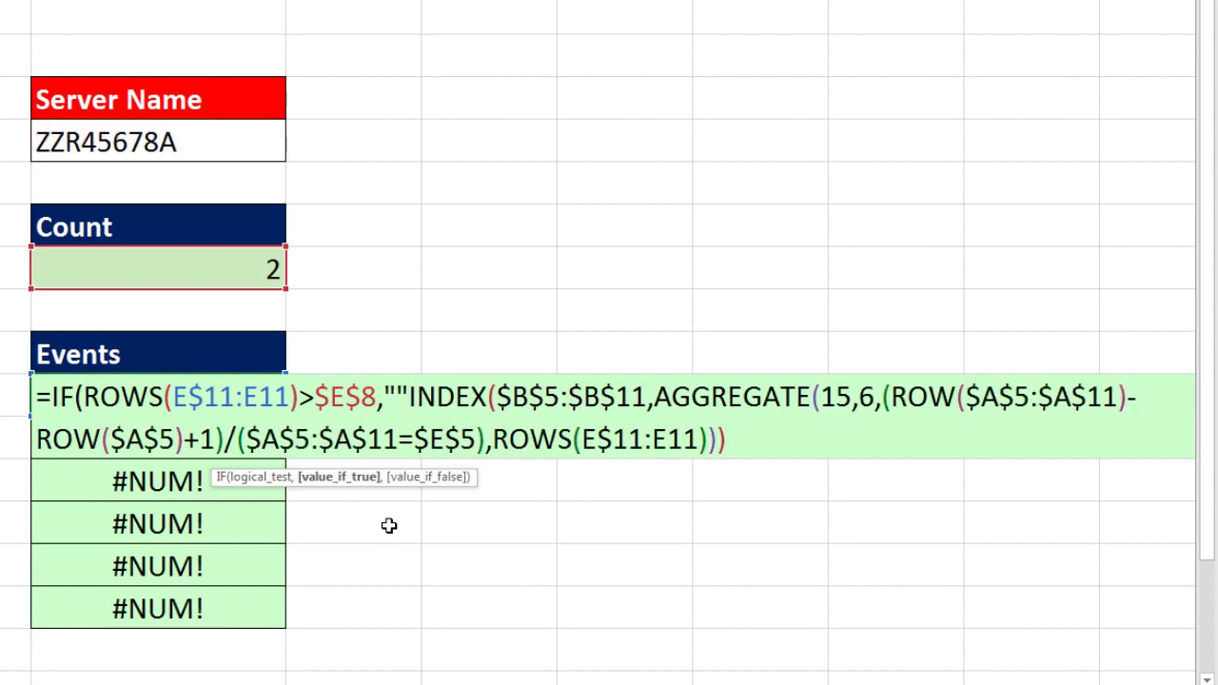
pyautogui.write(',')
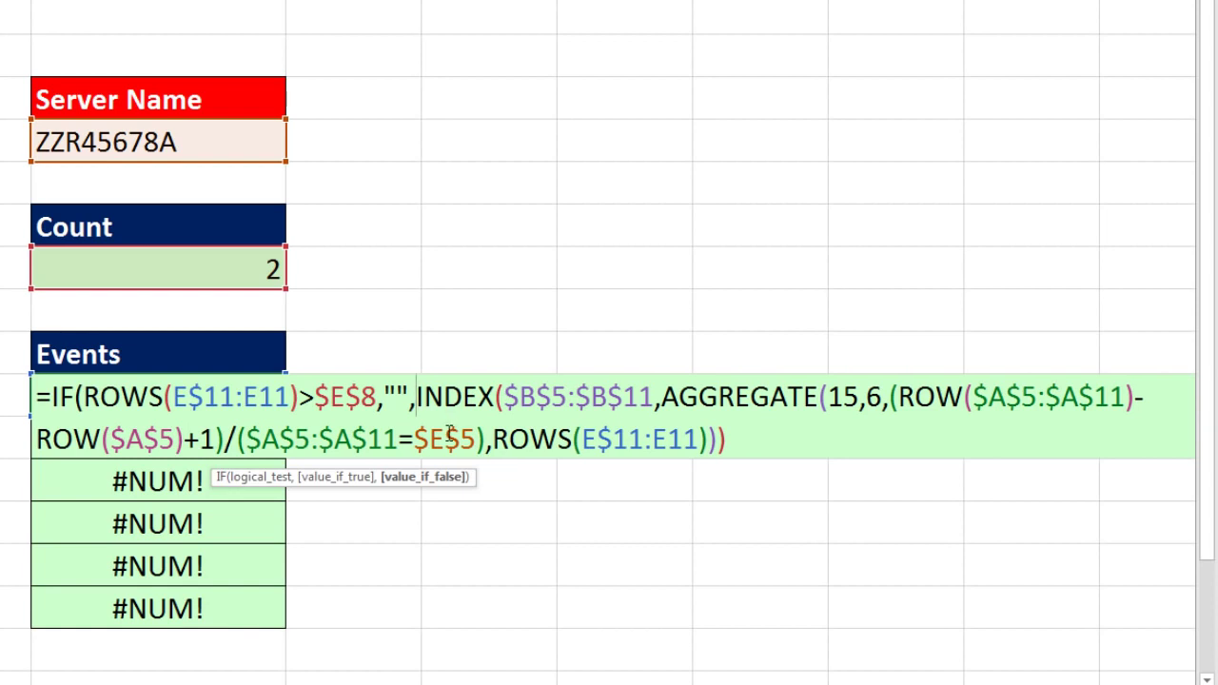
pyautogui.click(424, 477)
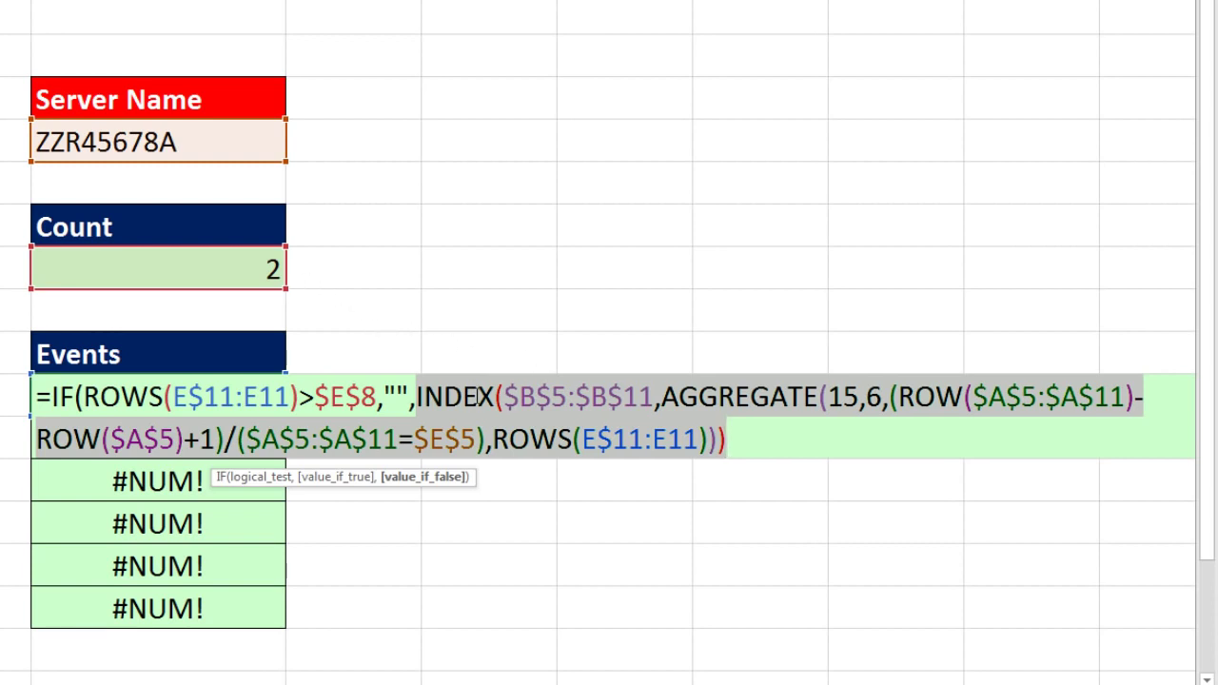
pyautogui.doubleClick(398, 396)
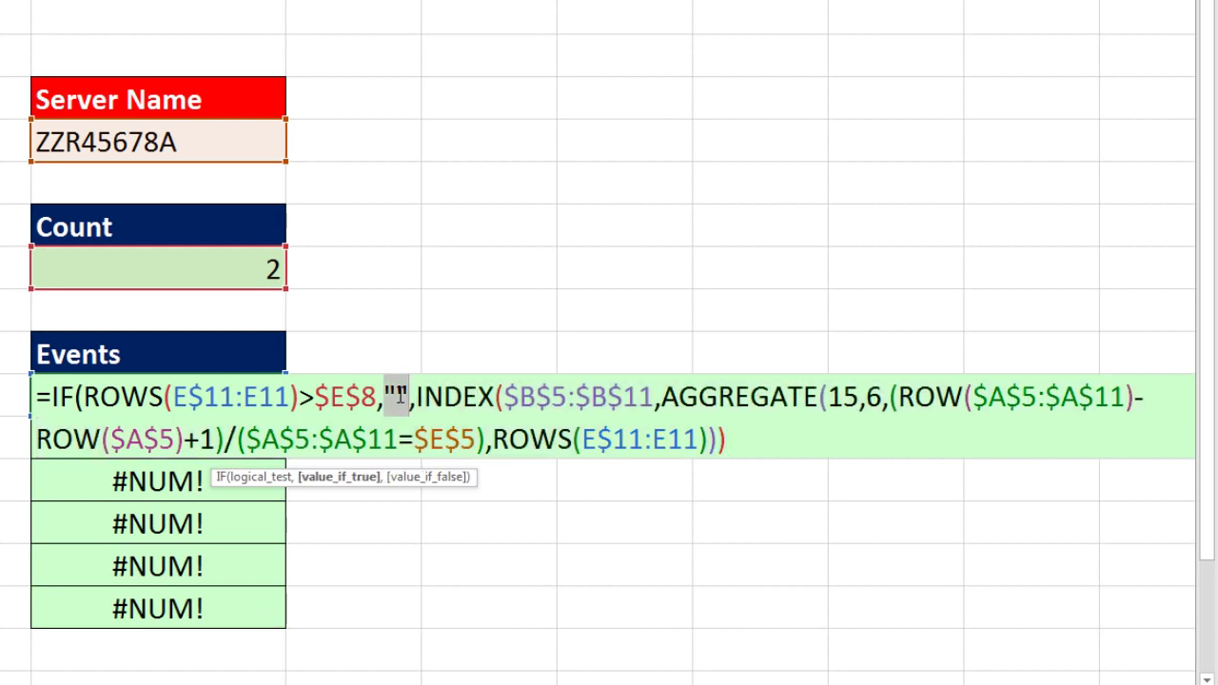
pyautogui.click(728, 438)
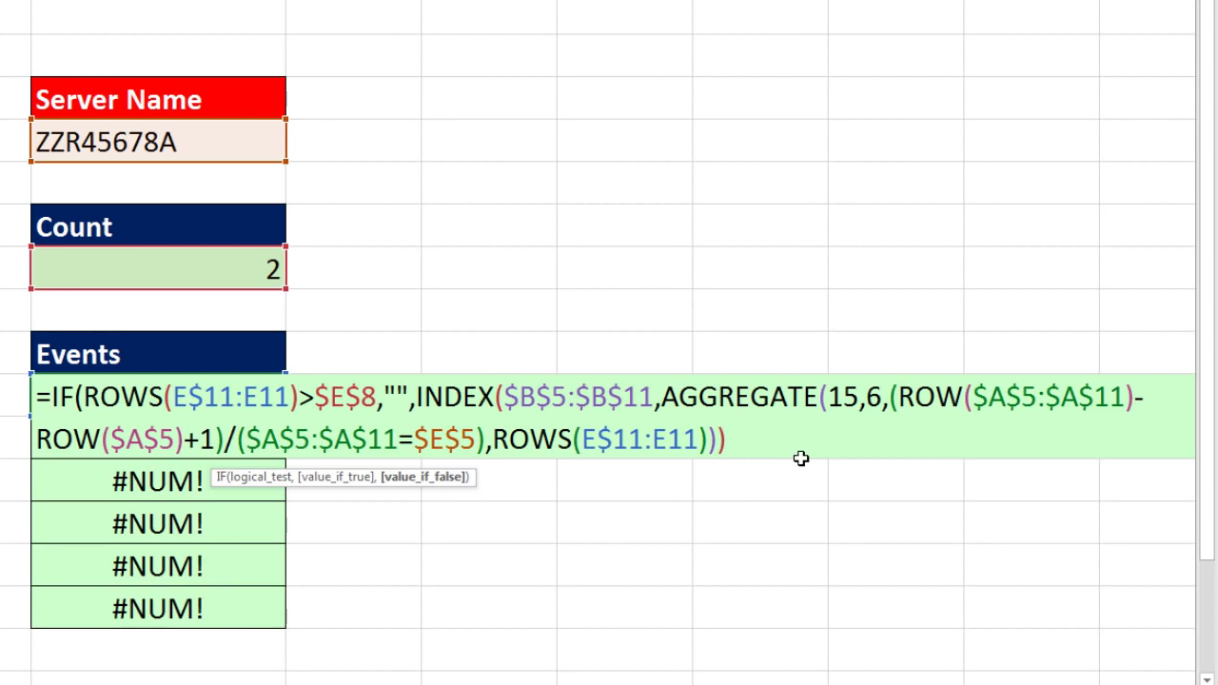
# Close and enter the IF formula in E11, and copy it down the Events cells through E16.
pyautogui.write(')')
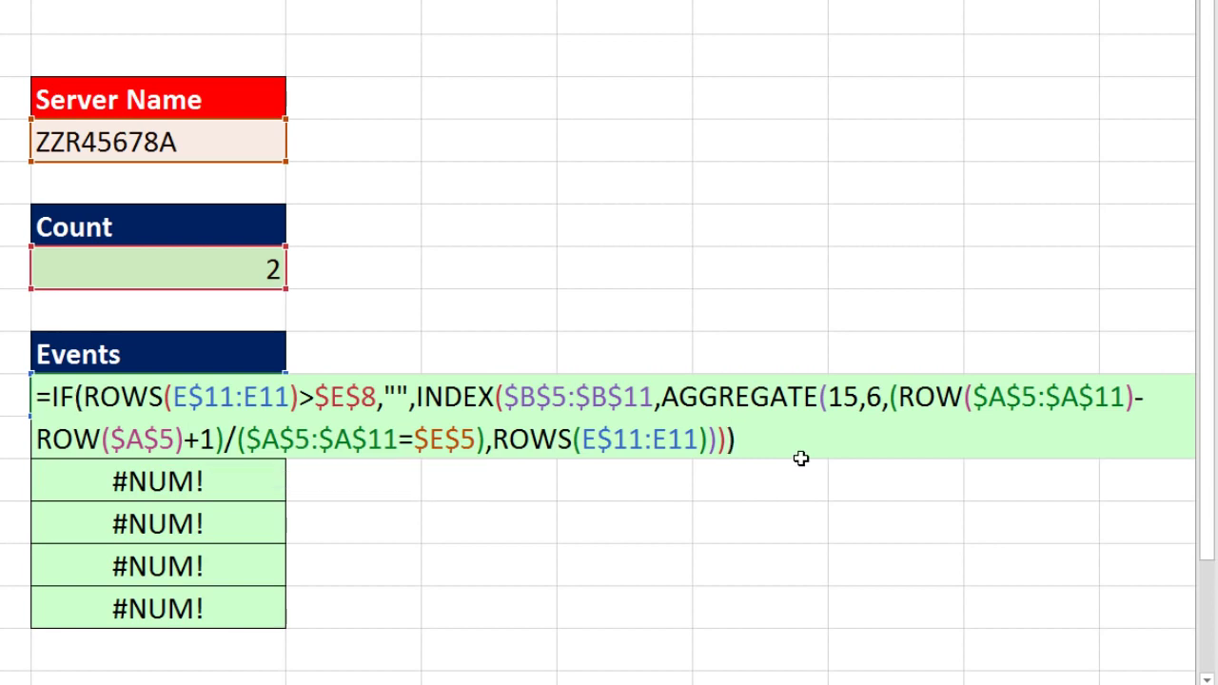
pyautogui.press('Return')
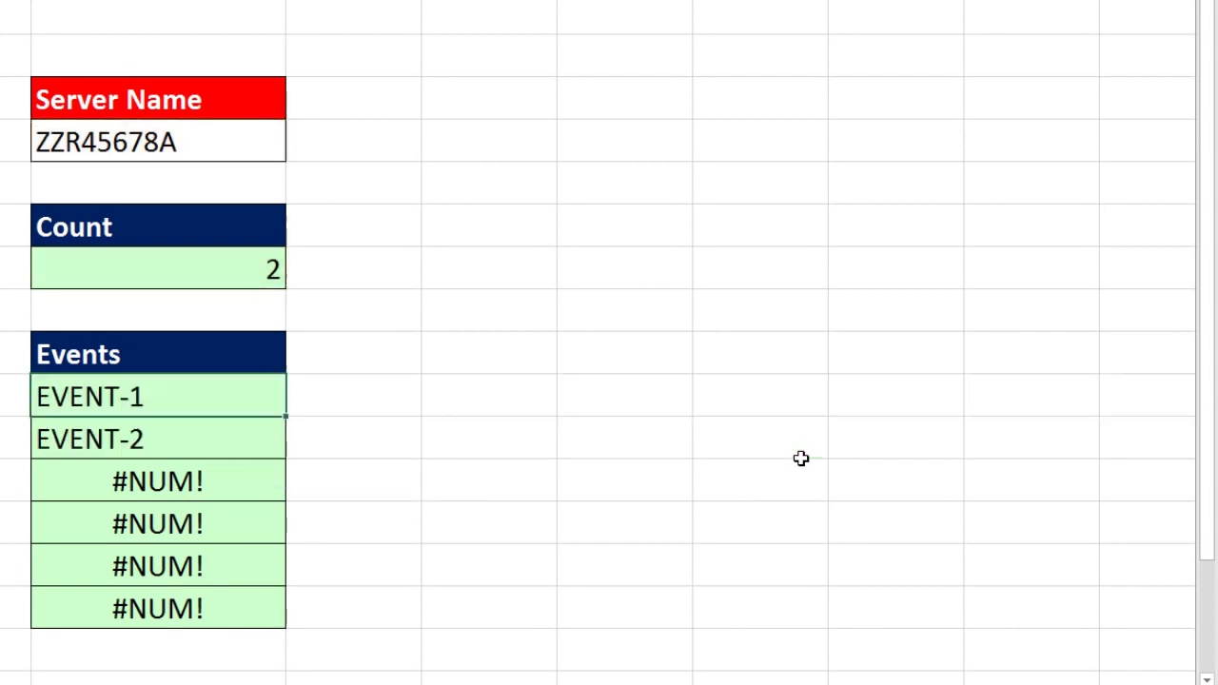
pyautogui.doubleClick(285, 416)
# Test the count and event formulas by choosing BBT5643BG and finally N-987-HQ5SSD as the server name in E5.
pyautogui.click(282, 267)
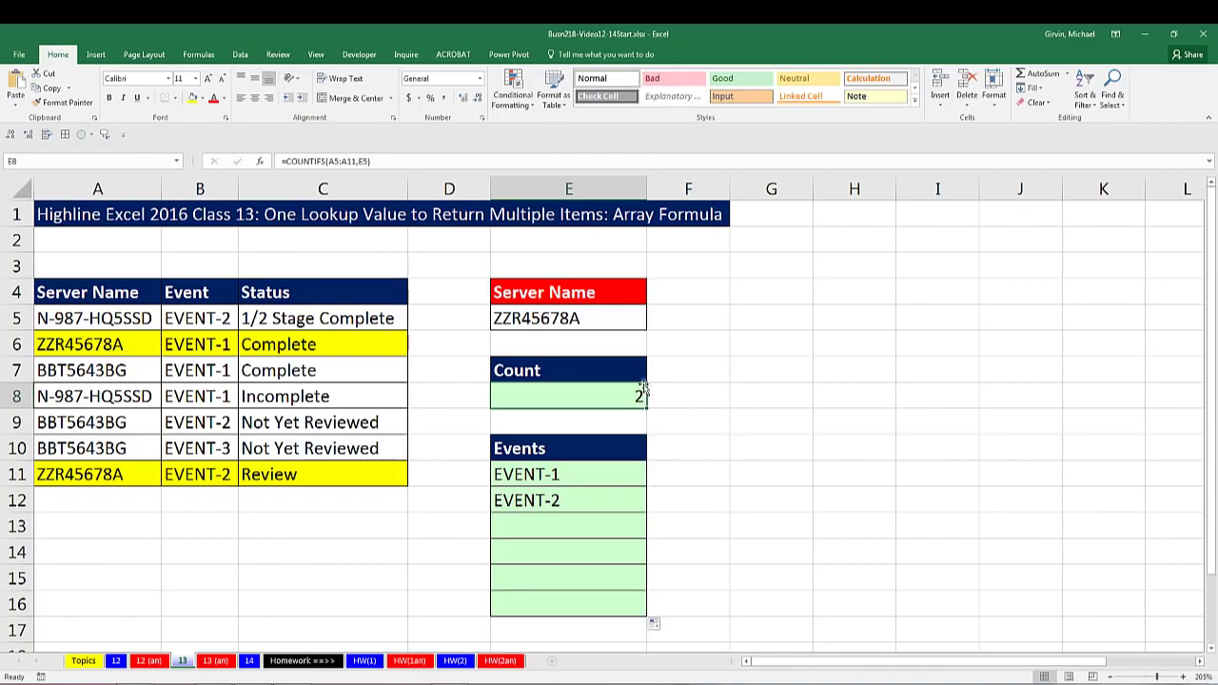
pyautogui.click(622, 320)
pyautogui.click(652, 324)
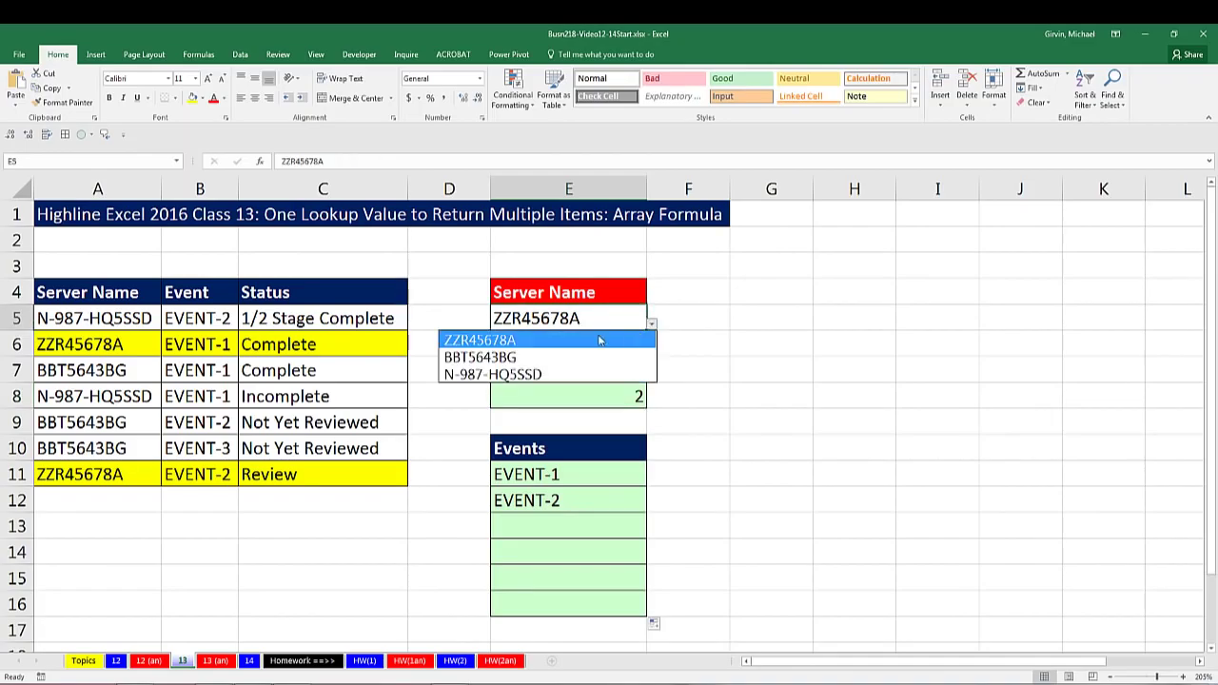
pyautogui.click(563, 358)
pyautogui.click(652, 324)
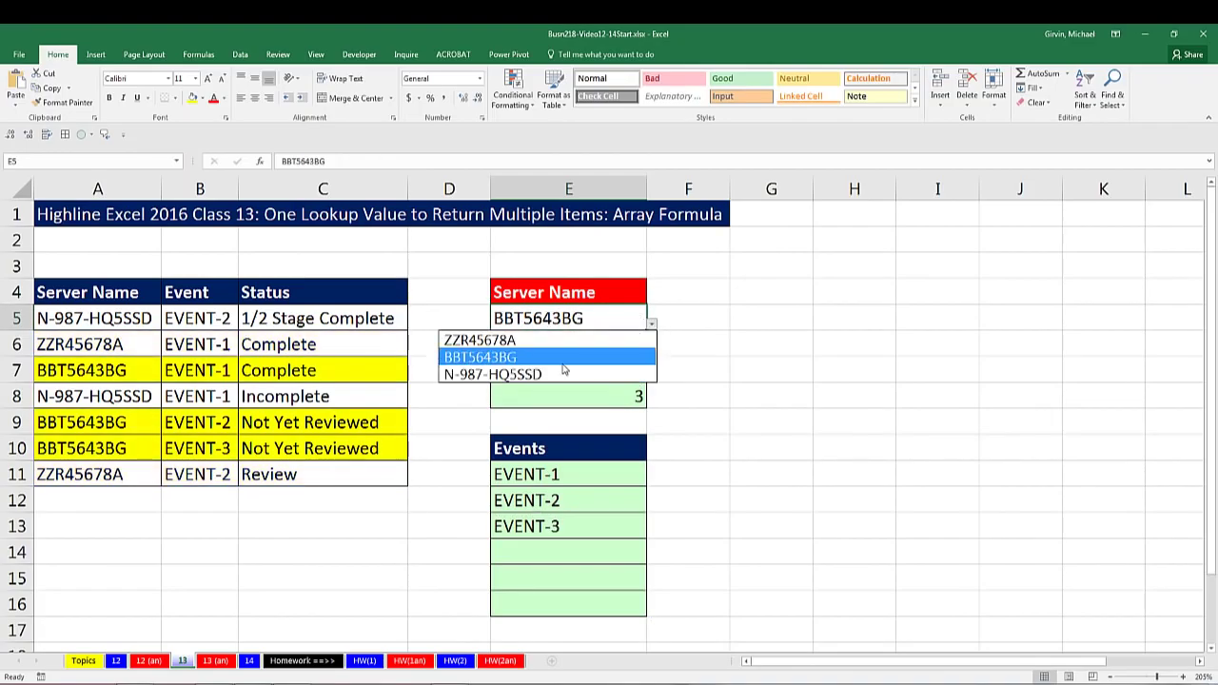
pyautogui.click(562, 374)
# Review the finished formula in E11 and its references to the server name in E5 and the count in E8.
pyautogui.click(563, 476)
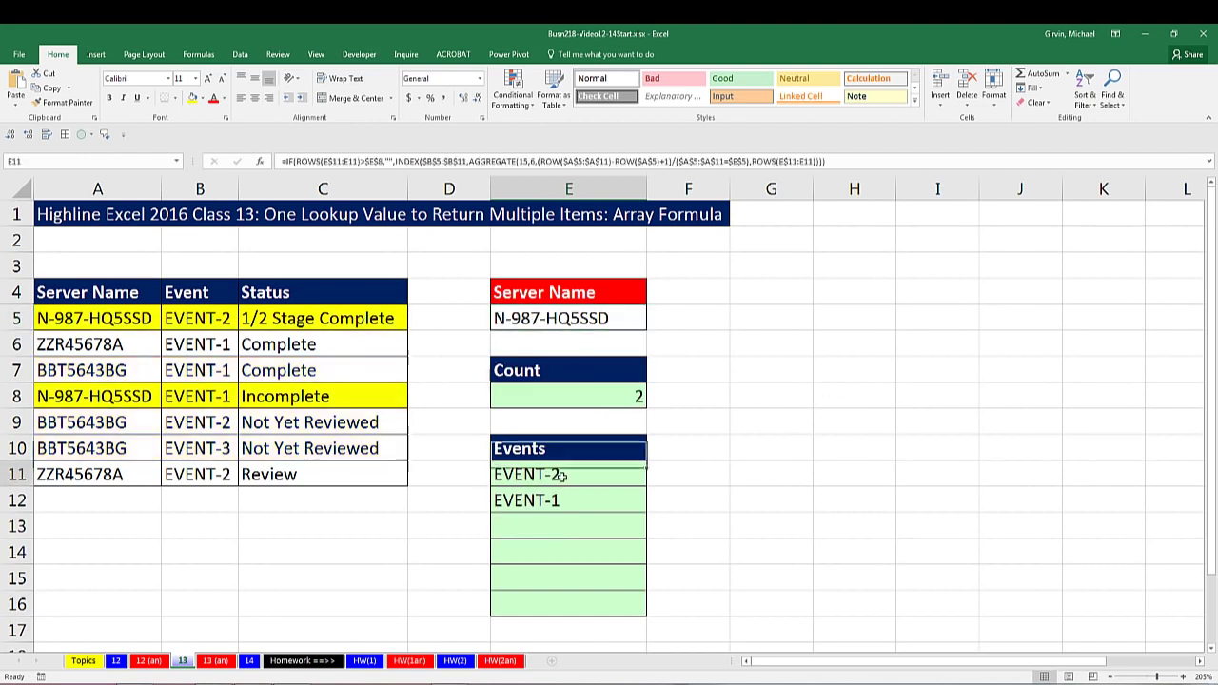
pyautogui.doubleClick(563, 476)
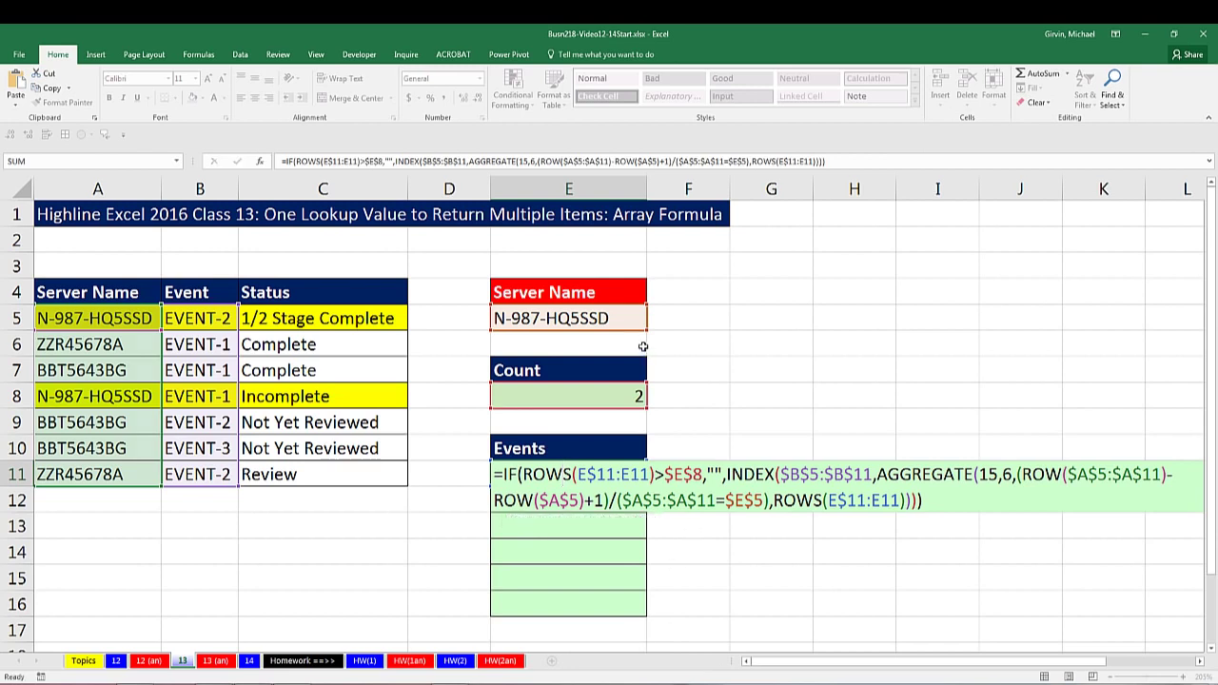
pyautogui.hotkey('ctrl', 'Return')
pyautogui.click(587, 317)
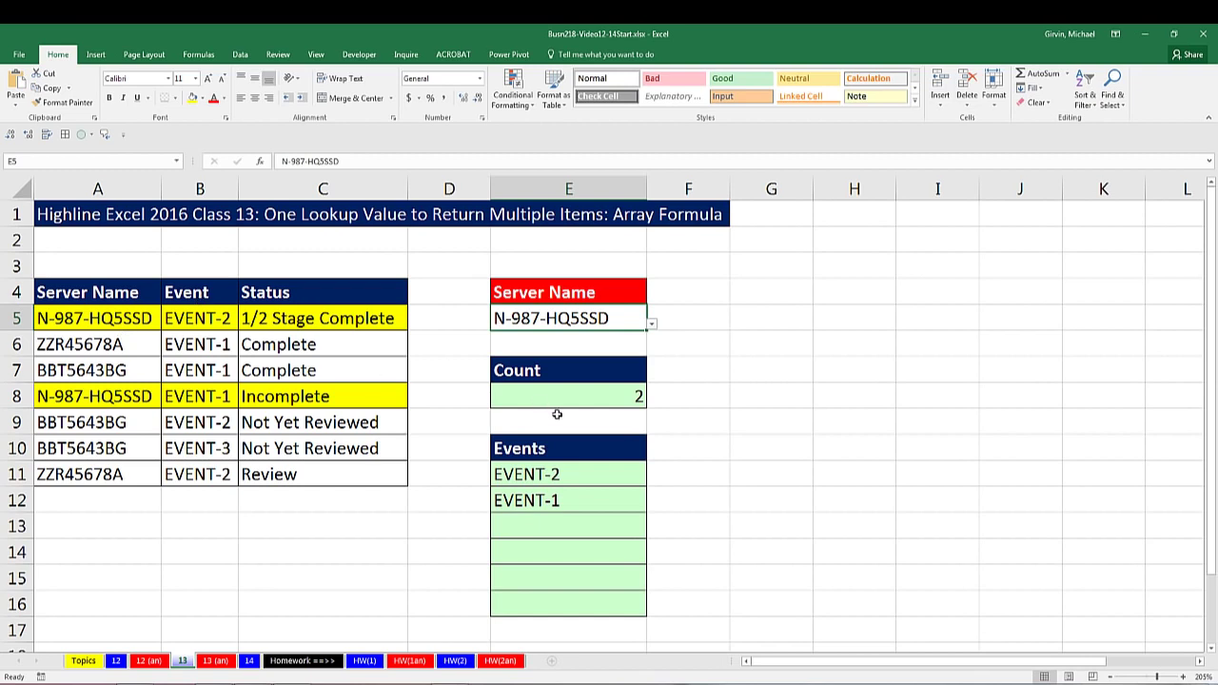
pyautogui.doubleClick(562, 474)
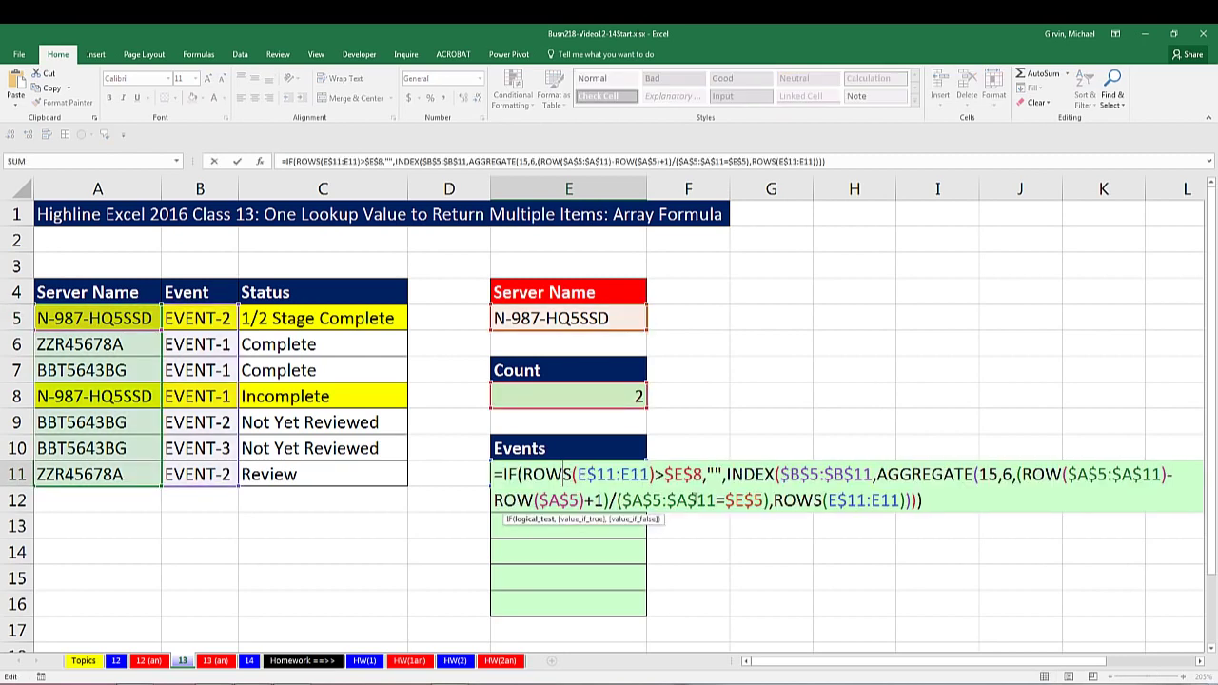